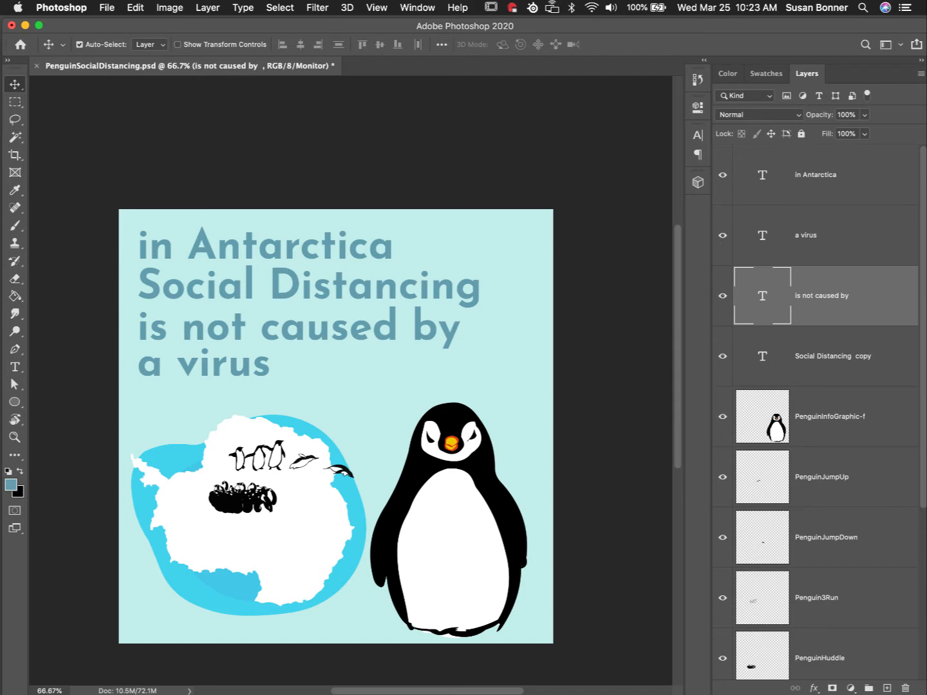
Examine the layer structure by selecting the PenguinInfoGraphic-f layer and each of the four text layers in turn
{"action": "left_click_drag", "start_coordinate": [331, 387], "coordinate": [284, 368]}
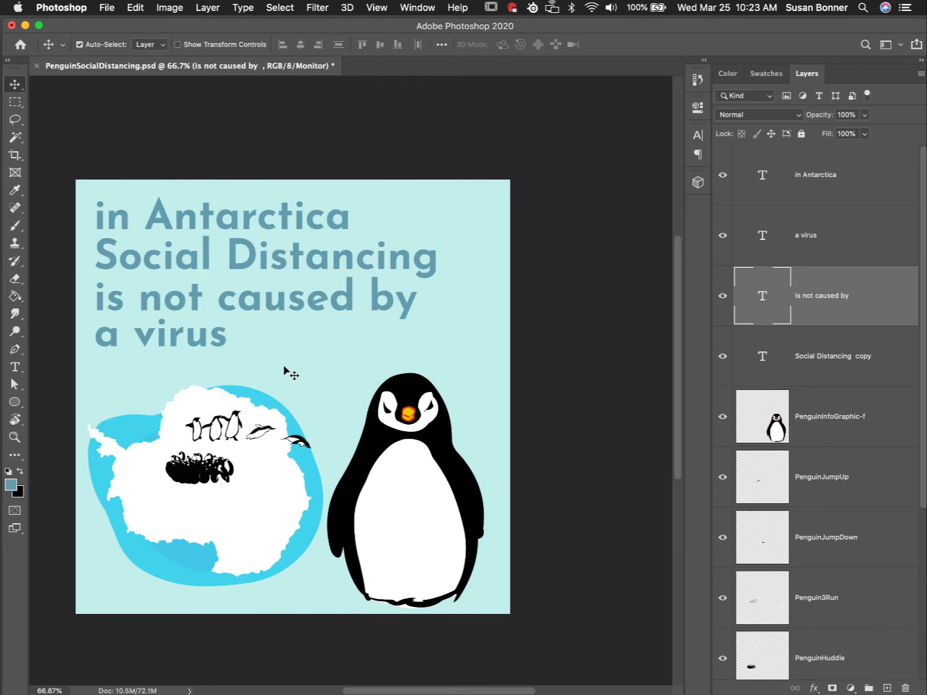
{"action": "left_click", "coordinate": [843, 420]}
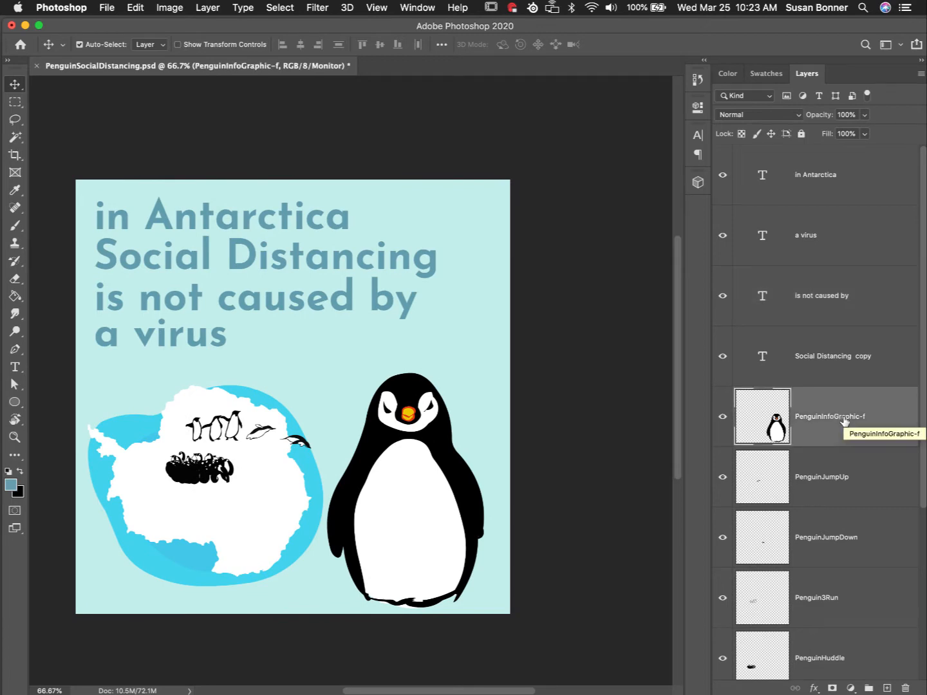
{"action": "left_click", "coordinate": [816, 181]}
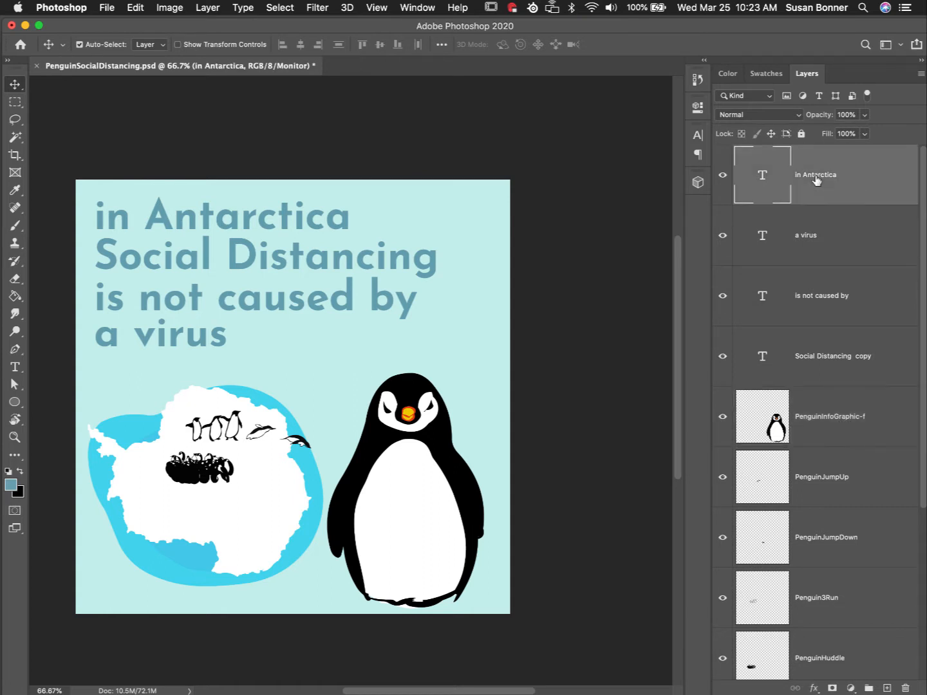
{"action": "left_click", "coordinate": [826, 253]}
{"action": "left_click", "coordinate": [834, 306]}
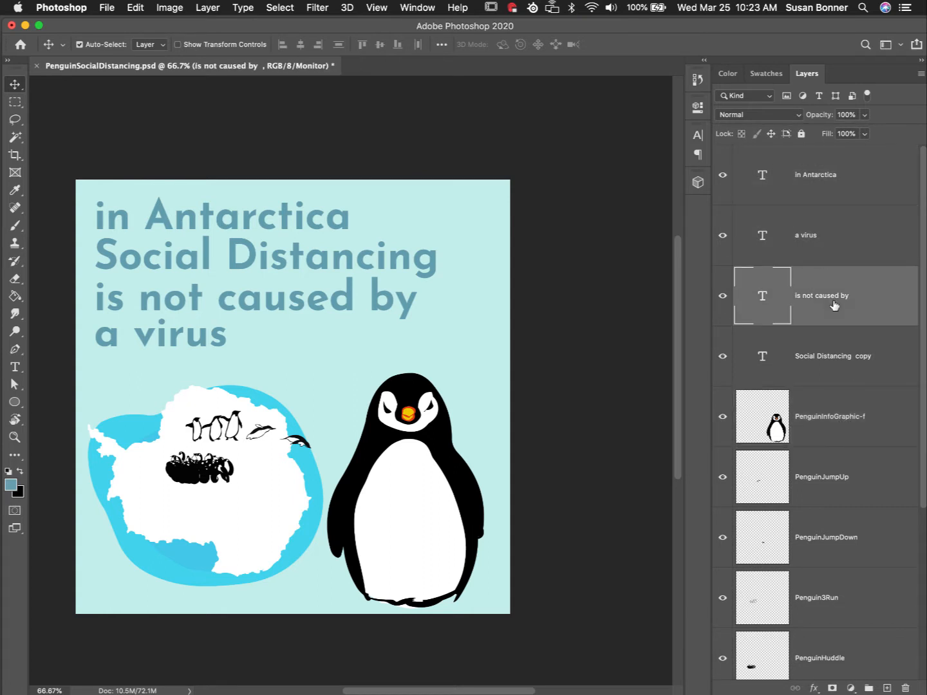
{"action": "left_click", "coordinate": [830, 360]}
Hide the four text layers: in Antarctica, a virus, is not caused by, and Social Distancing copy
{"action": "left_click", "coordinate": [722, 175]}
{"action": "left_click", "coordinate": [722, 236]}
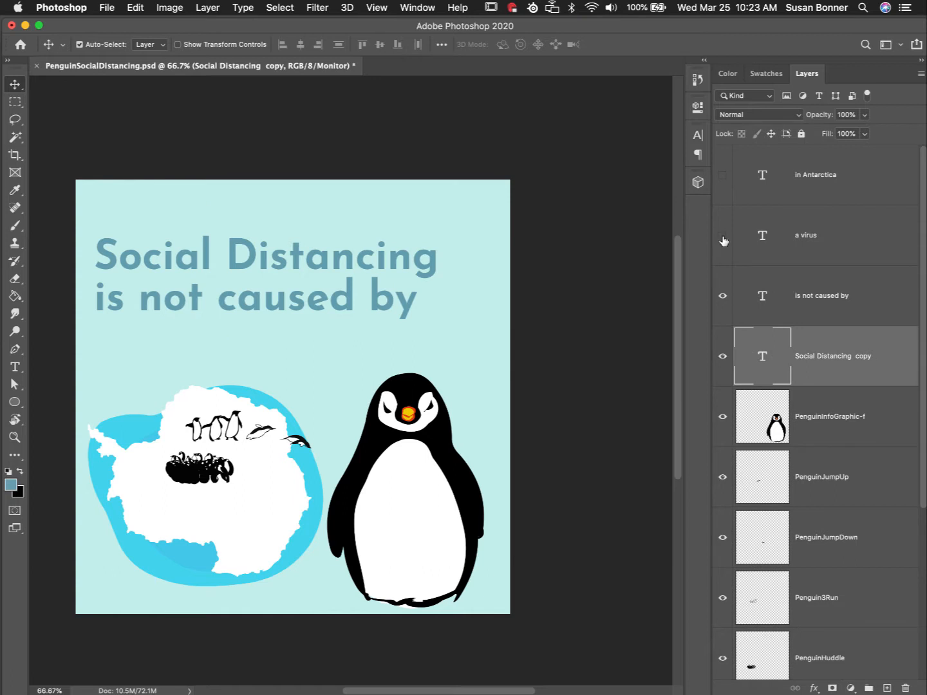
{"action": "left_click", "coordinate": [723, 295]}
{"action": "left_click", "coordinate": [722, 356]}
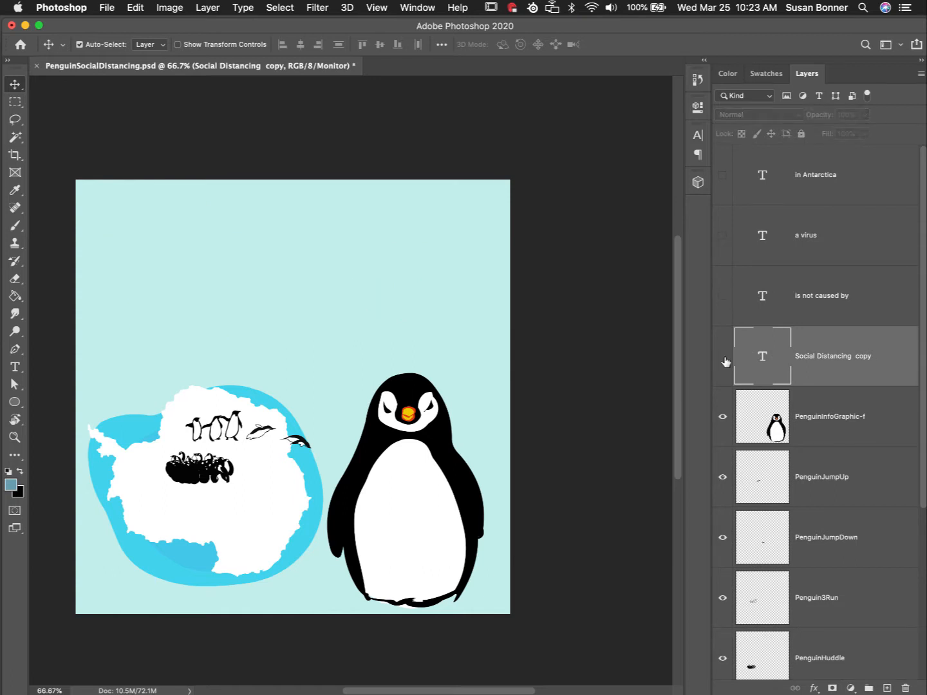
Hide the five penguin layers: PenguinInfoGraphic-f, PenguinJumpUp, PenguinJumpDown, Penguin3Run and PenguinHuddle
{"action": "left_click", "coordinate": [722, 417]}
{"action": "left_click", "coordinate": [722, 477]}
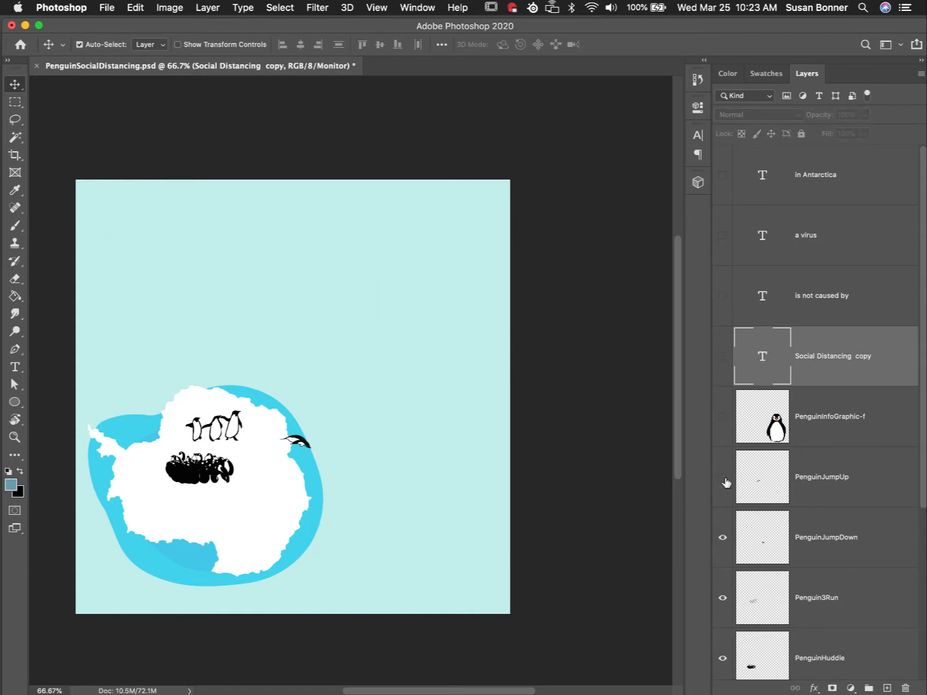
{"action": "left_click", "coordinate": [723, 537]}
{"action": "left_click", "coordinate": [723, 597]}
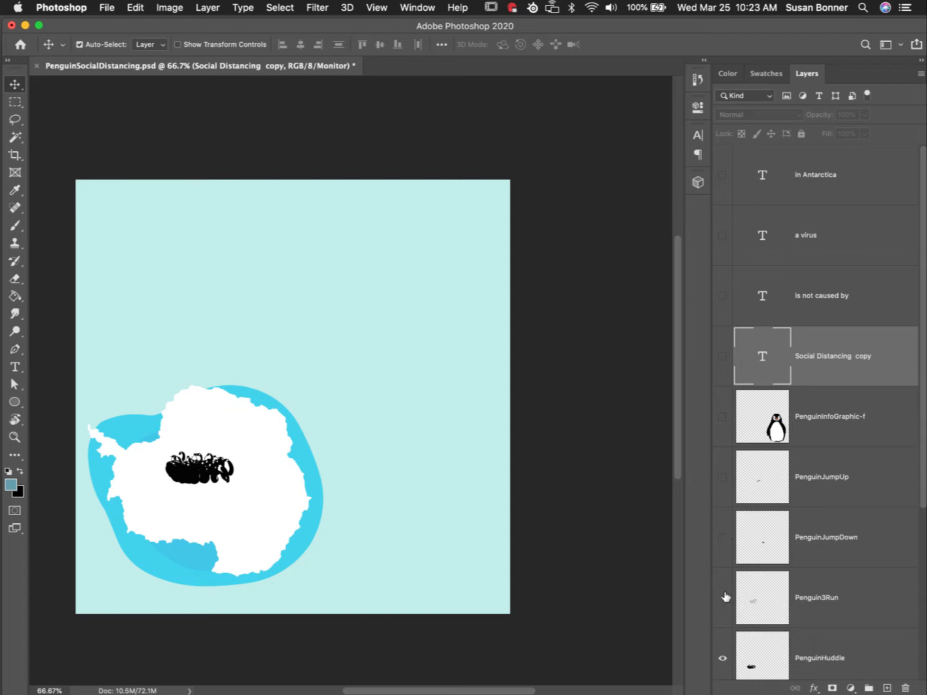
{"action": "left_click_drag", "start_coordinate": [924, 457], "coordinate": [924, 604]}
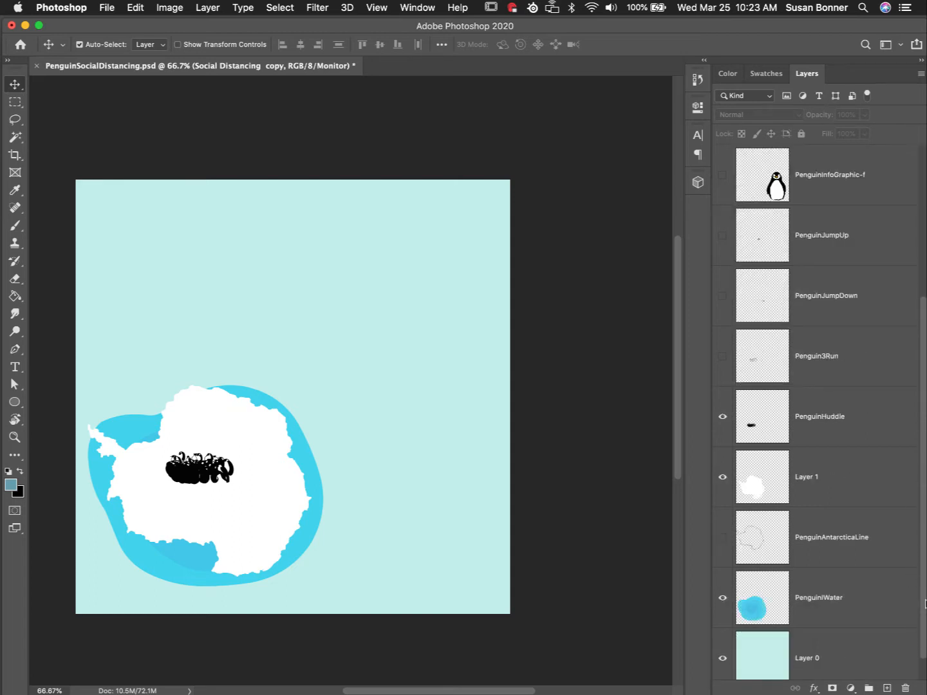
{"action": "left_click", "coordinate": [722, 419]}
Hide Layer 1 and PenguinIWater, and toggle the visibility of the Layer 0 background off and on
{"action": "left_click", "coordinate": [722, 477]}
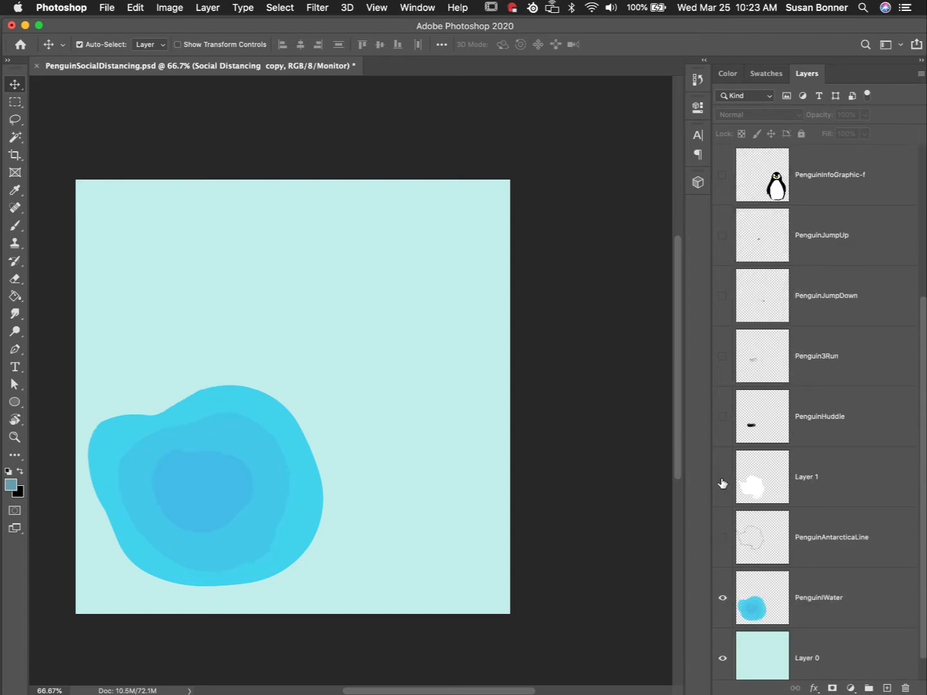
{"action": "left_click", "coordinate": [723, 598]}
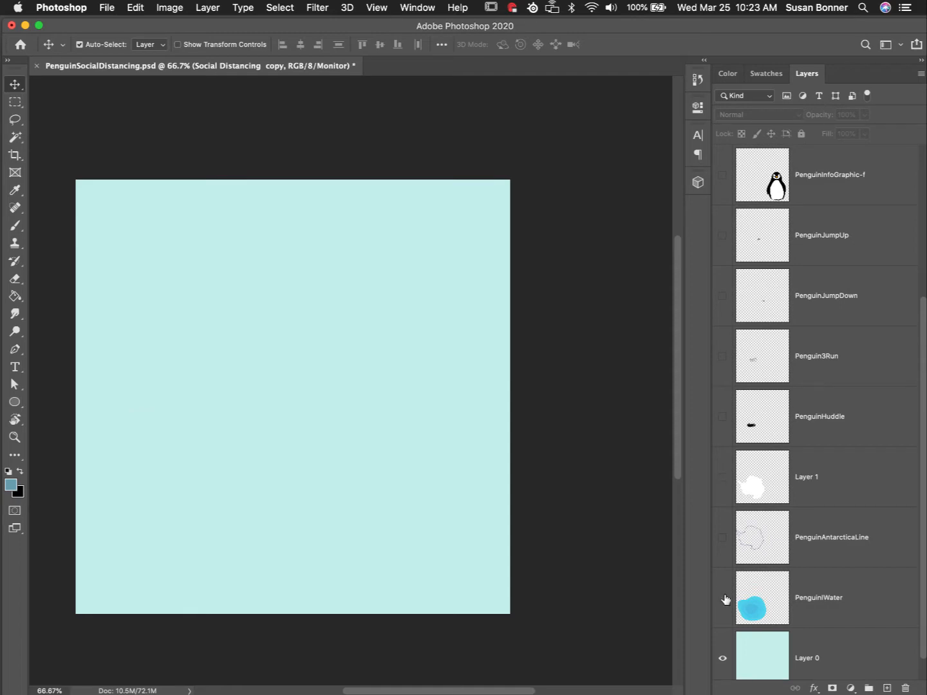
{"action": "left_click", "coordinate": [722, 658]}
{"action": "left_click", "coordinate": [723, 659]}
Make all the hidden text and artwork layers visible again, keeping only PenguinAntarcticaLine hidden
{"action": "left_click_drag", "start_coordinate": [722, 659], "coordinate": [711, 148]}
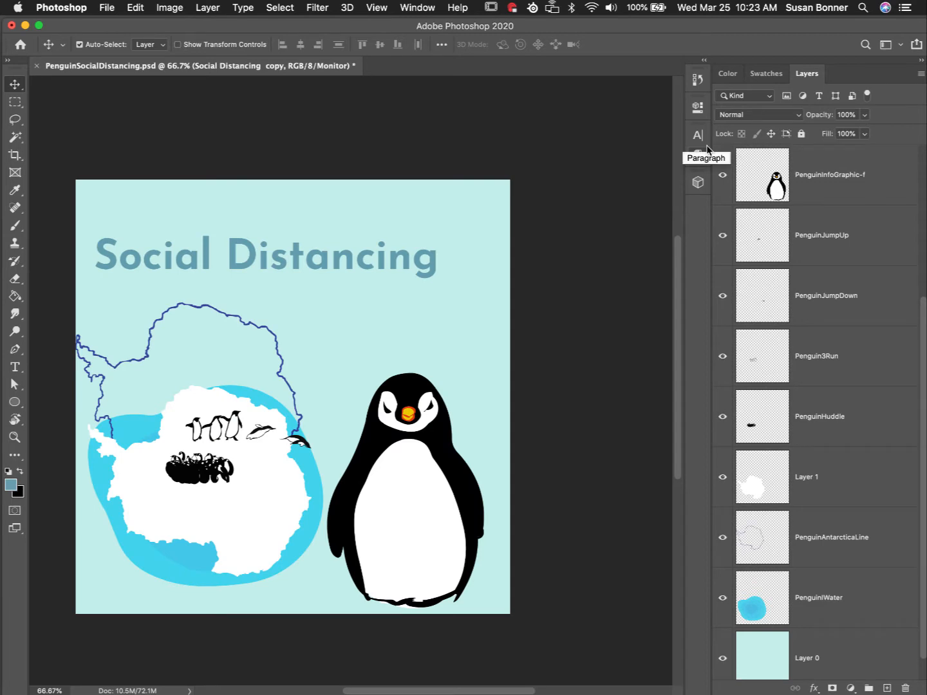
{"action": "left_click_drag", "start_coordinate": [916, 419], "coordinate": [922, 381]}
{"action": "scroll", "coordinate": [915, 269], "scroll_direction": "up", "scroll_amount": 4}
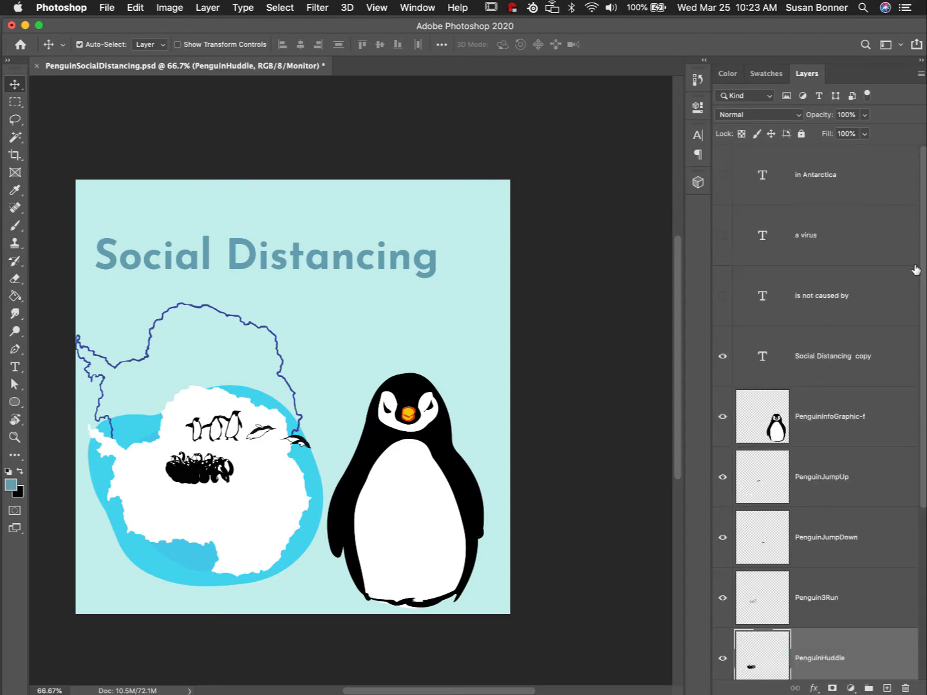
{"action": "scroll", "coordinate": [915, 269], "scroll_direction": "down", "scroll_amount": 1}
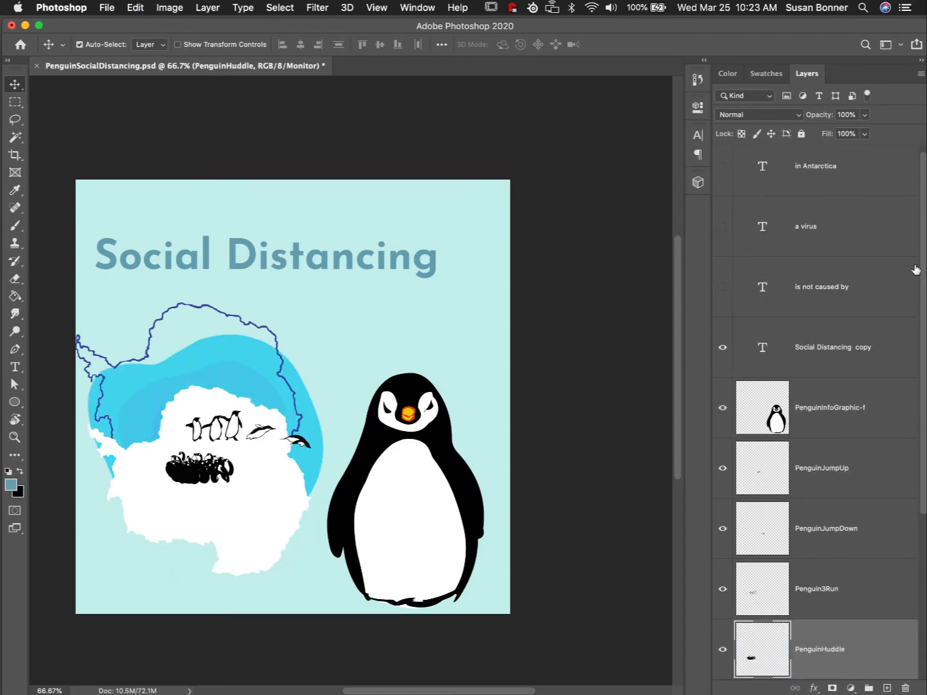
{"action": "scroll", "coordinate": [915, 269], "scroll_direction": "up", "scroll_amount": 1}
{"action": "left_click_drag", "start_coordinate": [722, 294], "coordinate": [727, 172]}
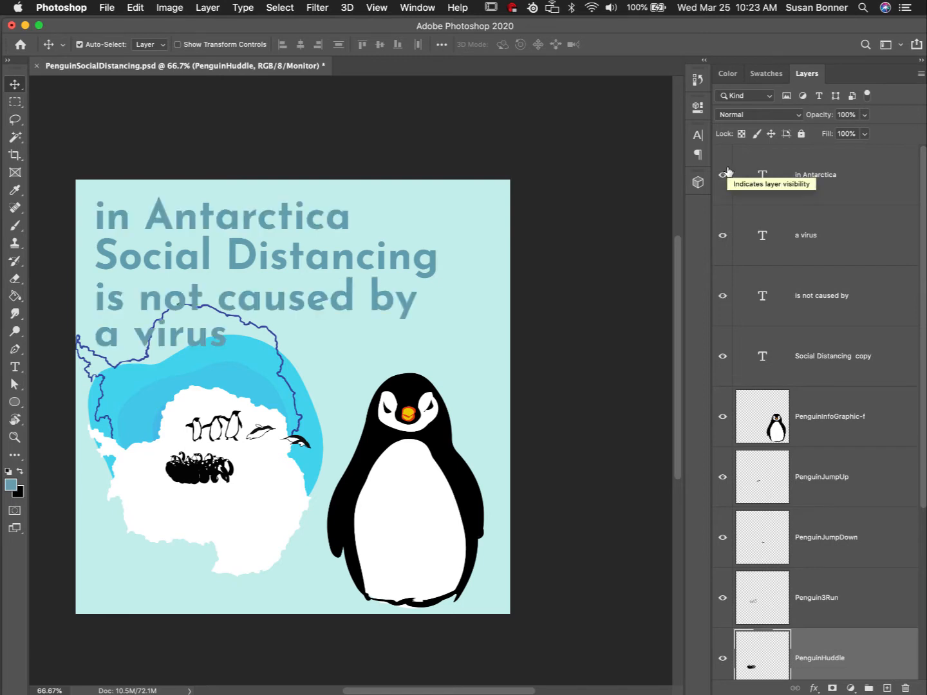
{"action": "scroll", "coordinate": [917, 522], "scroll_direction": "down", "scroll_amount": 3}
{"action": "left_click", "coordinate": [723, 593]}
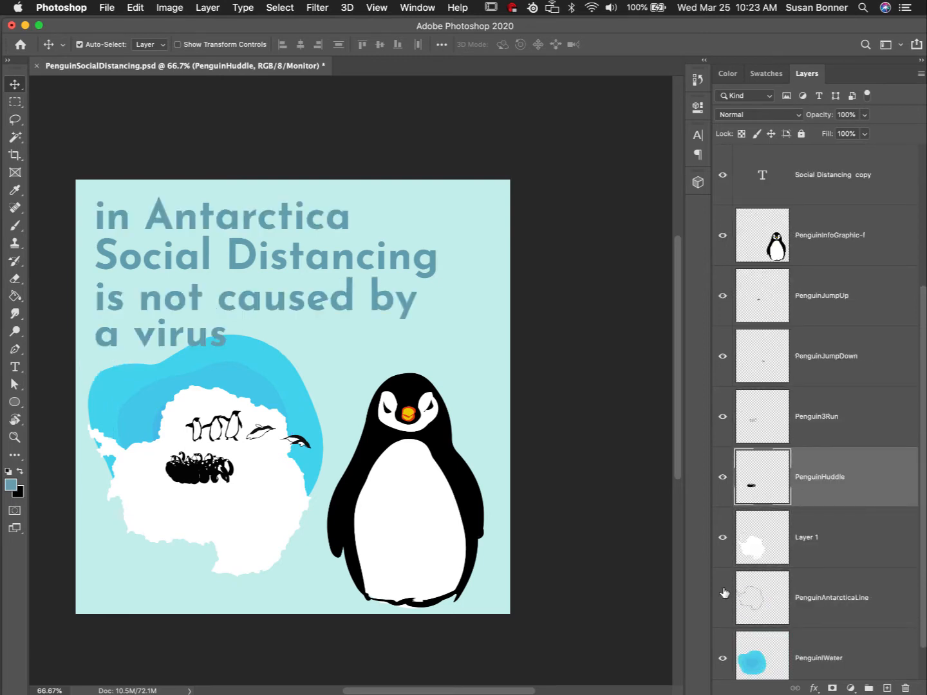
{"action": "scroll", "coordinate": [923, 509], "scroll_direction": "down", "scroll_amount": 1}
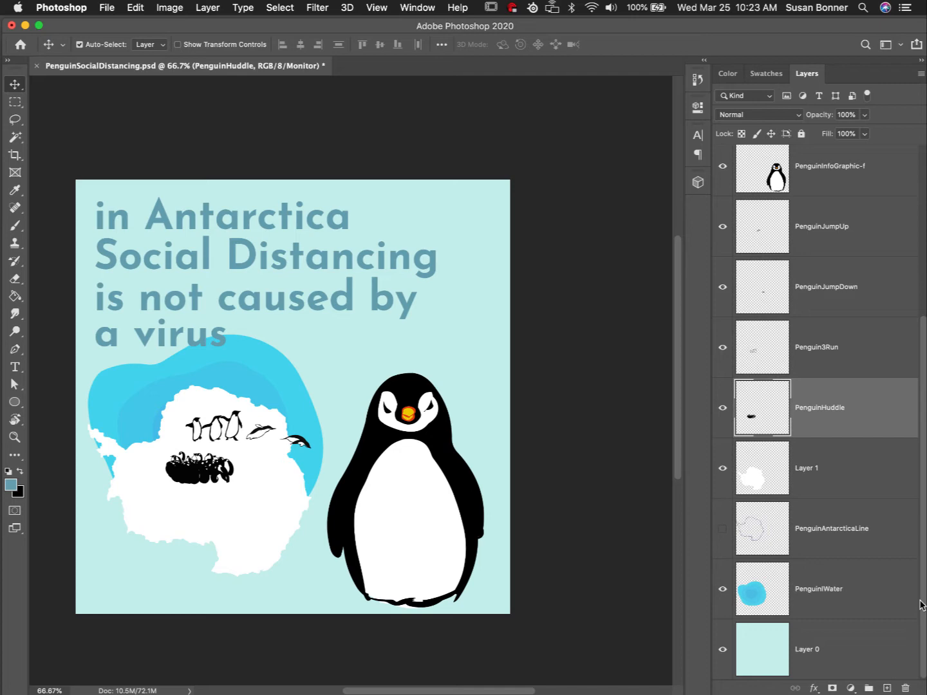
On the PenguinInfoGraphic-f layer, draw a lasso selection around the large penguin's head, down to just above the white belly
{"action": "left_click", "coordinate": [476, 509]}
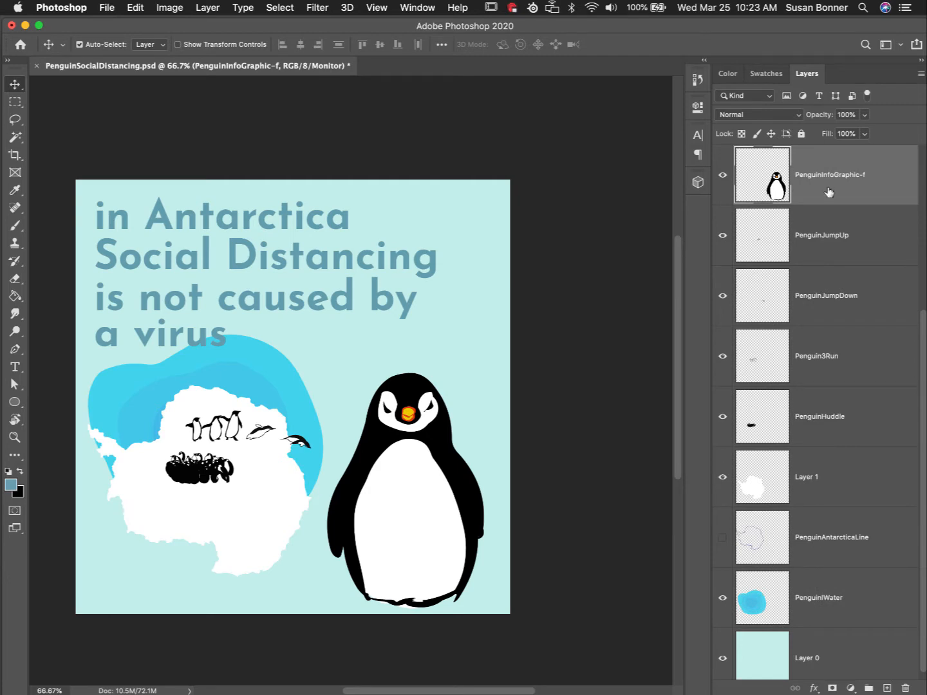
{"action": "key", "text": "z"}
{"action": "left_click", "coordinate": [433, 425]}
{"action": "left_click", "coordinate": [439, 438]}
{"action": "left_click_drag", "start_coordinate": [439, 439], "coordinate": [498, 417]}
{"action": "key", "text": "l"}
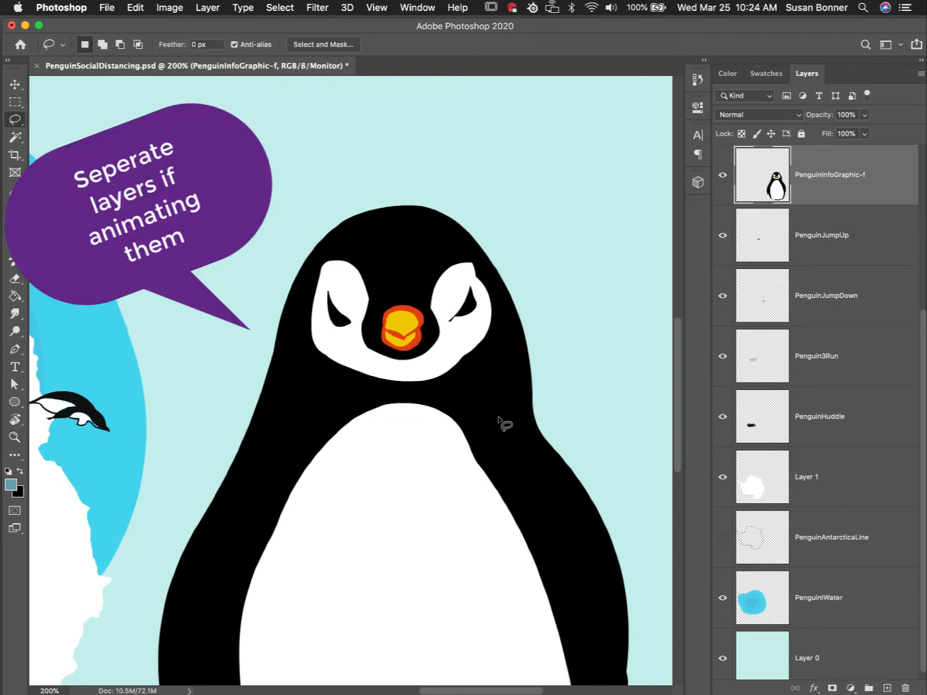
{"action": "left_click", "coordinate": [723, 177]}
{"action": "left_click", "coordinate": [722, 179]}
{"action": "mouse_move", "coordinate": [481, 188]}
{"action": "left_mouse_down"}
{"action": "mouse_move", "coordinate": [309, 219]}
{"action": "mouse_move", "coordinate": [269, 368]}
{"action": "mouse_move", "coordinate": [332, 393]}
{"action": "mouse_move", "coordinate": [412, 402]}
{"action": "mouse_move", "coordinate": [540, 375]}
{"action": "mouse_move", "coordinate": [498, 203]}
{"action": "left_mouse_up"}
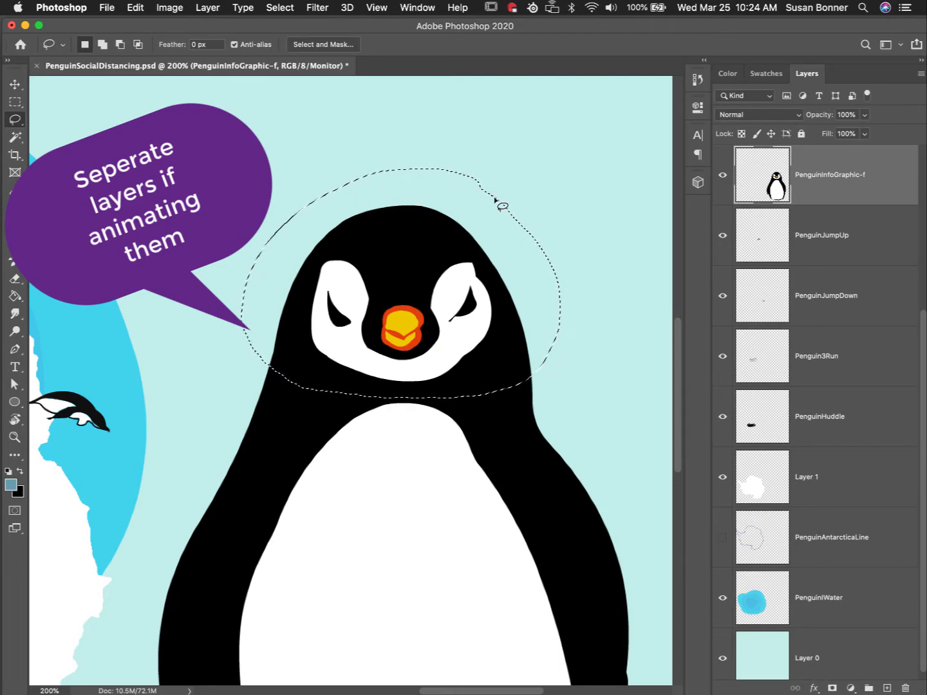
Cut the selected penguin head, paste it onto its own layer, and hide that head layer
{"action": "key", "text": "ctrl+x"}
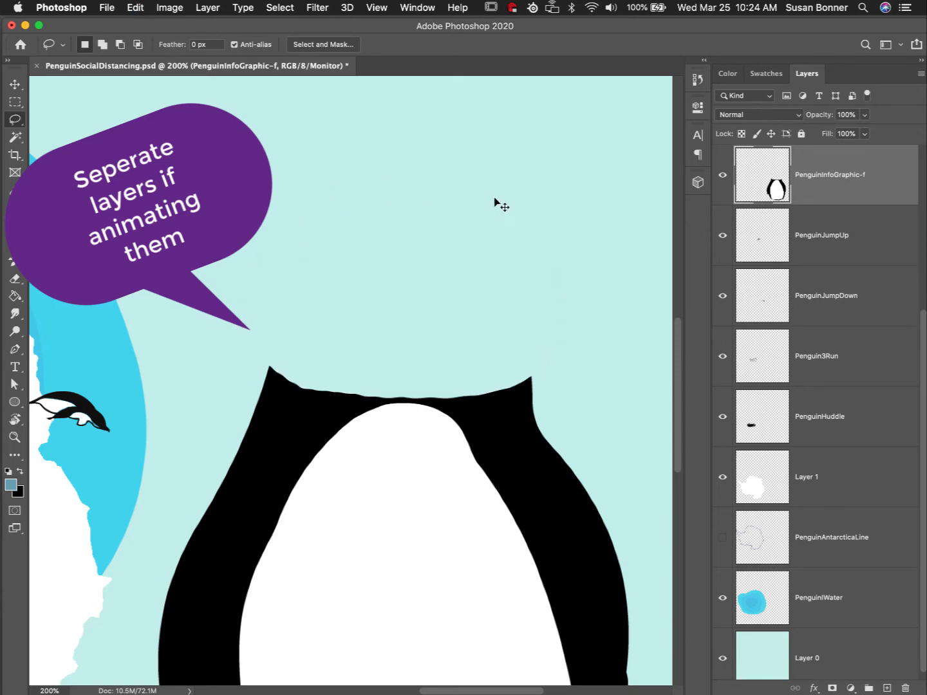
{"action": "key", "text": "super+v"}
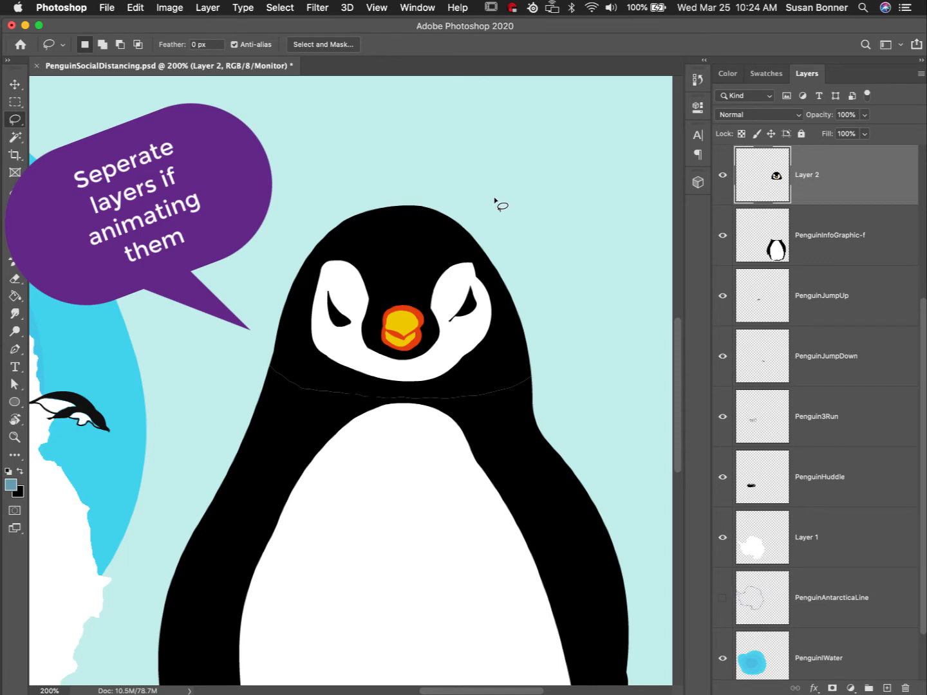
{"action": "left_click", "coordinate": [723, 180]}
On PenguinInfoGraphic-f, lasso a rounded area over the neck opening and fill it with the body's black, then deselect
{"action": "left_click", "coordinate": [815, 248]}
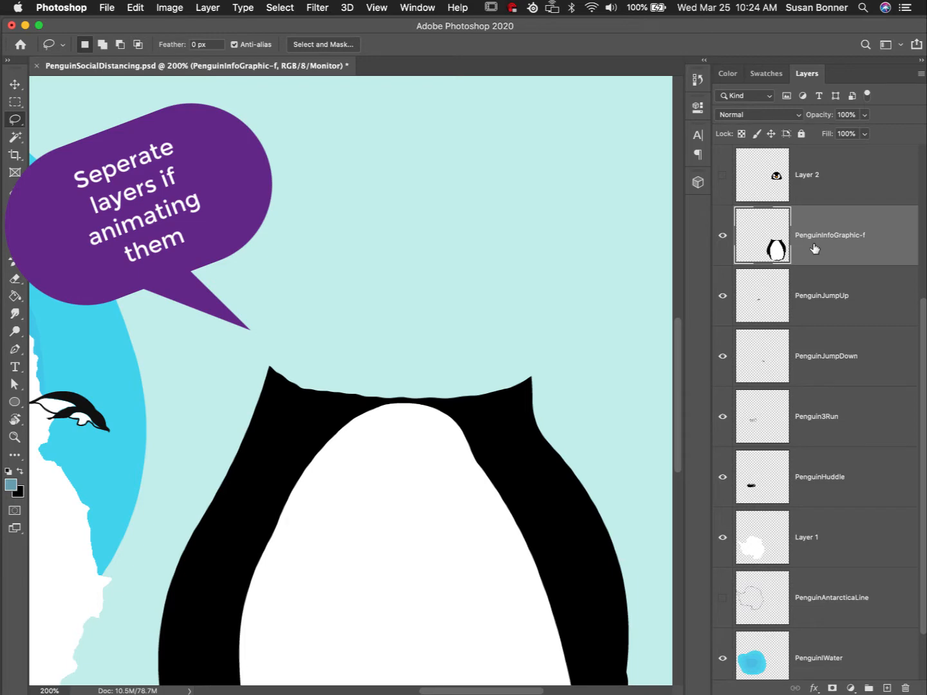
{"action": "mouse_move", "coordinate": [532, 376]}
{"action": "left_mouse_down"}
{"action": "mouse_move", "coordinate": [504, 326]}
{"action": "mouse_move", "coordinate": [443, 292]}
{"action": "mouse_move", "coordinate": [360, 299]}
{"action": "mouse_move", "coordinate": [293, 342]}
{"action": "mouse_move", "coordinate": [273, 368]}
{"action": "mouse_move", "coordinate": [271, 393]}
{"action": "mouse_move", "coordinate": [338, 425]}
{"action": "mouse_move", "coordinate": [494, 437]}
{"action": "mouse_move", "coordinate": [527, 419]}
{"action": "left_mouse_up"}
{"action": "key", "text": "i"}
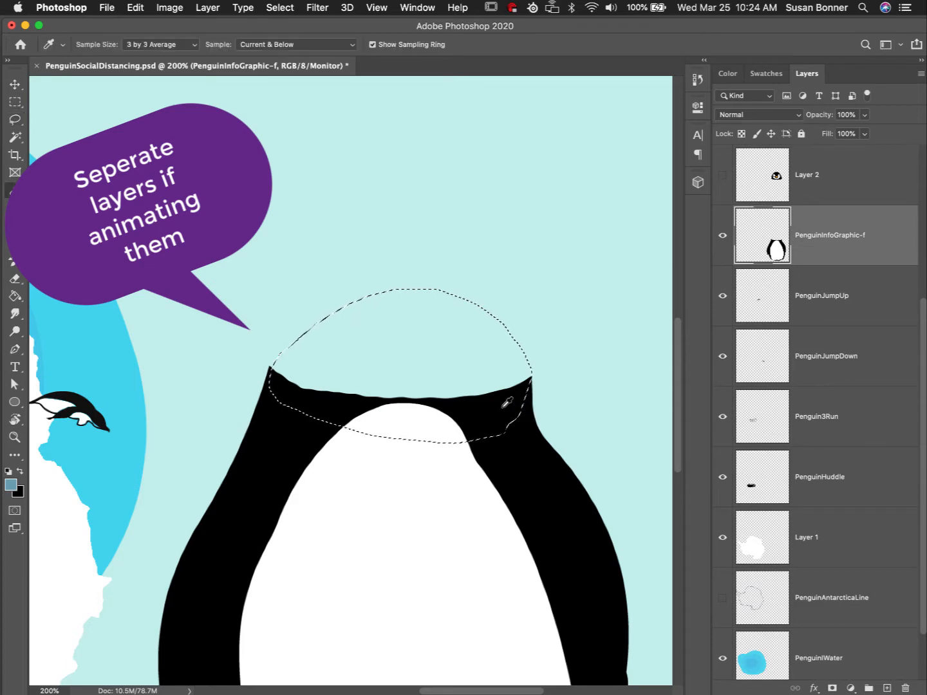
{"action": "left_click", "coordinate": [504, 406]}
{"action": "key", "text": "g"}
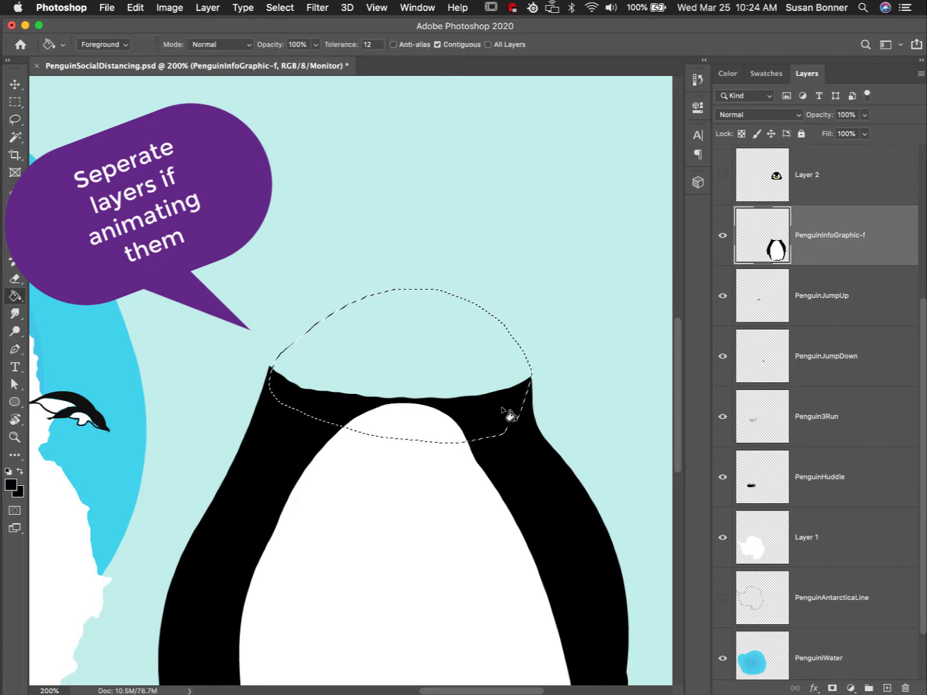
{"action": "left_click", "coordinate": [486, 371]}
{"action": "left_click", "coordinate": [506, 396]}
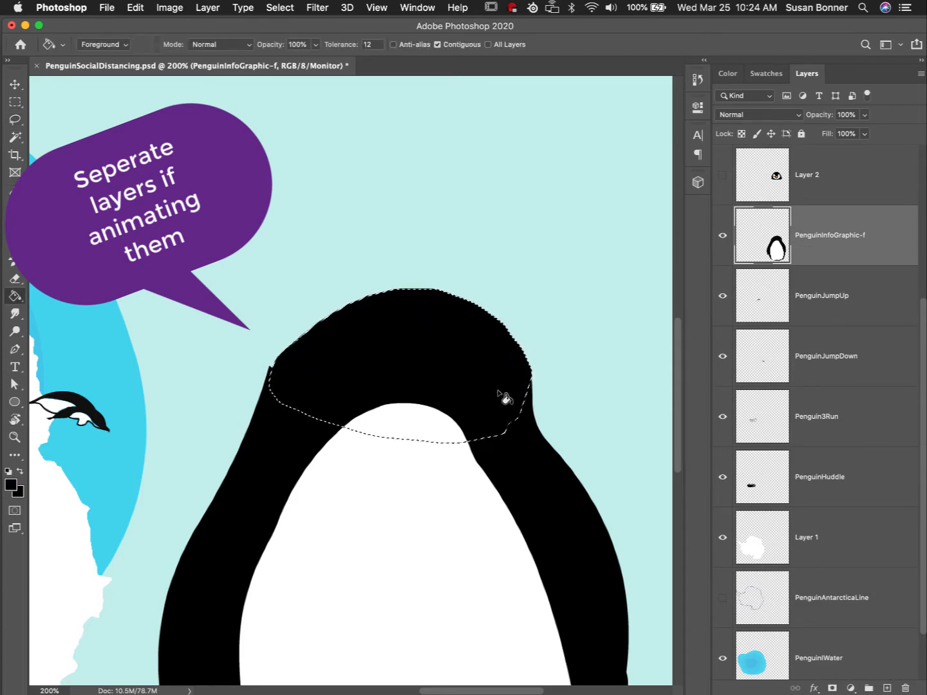
{"action": "key", "text": "super+d"}
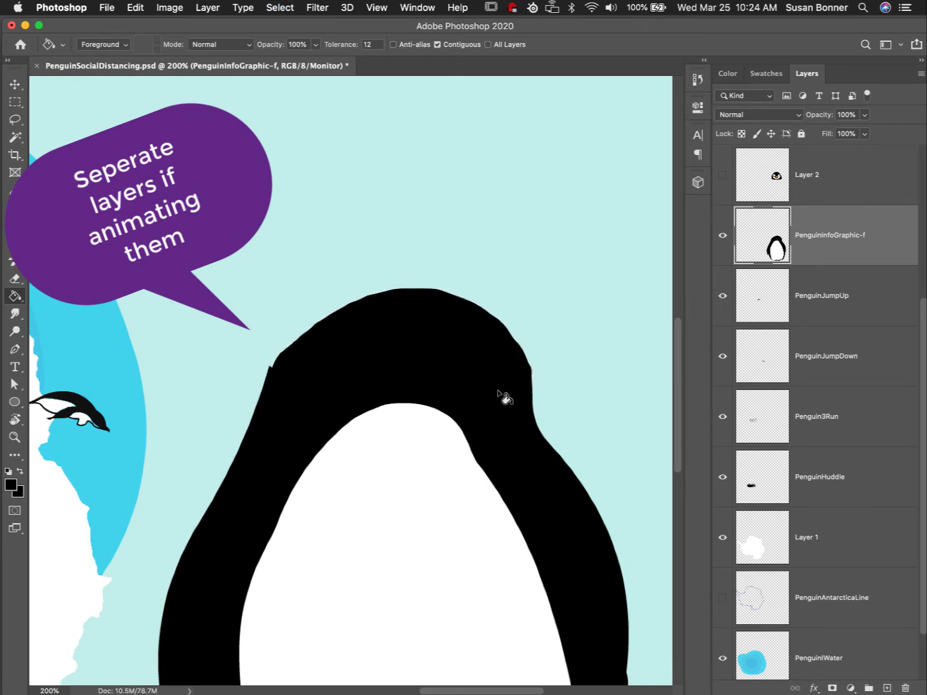
Try to smooth the notched edge of the filled neck with a black brush stroke
{"action": "key", "text": "b"}
{"action": "left_click_drag", "start_coordinate": [271, 369], "coordinate": [352, 326]}
{"action": "key", "text": "super+z"}
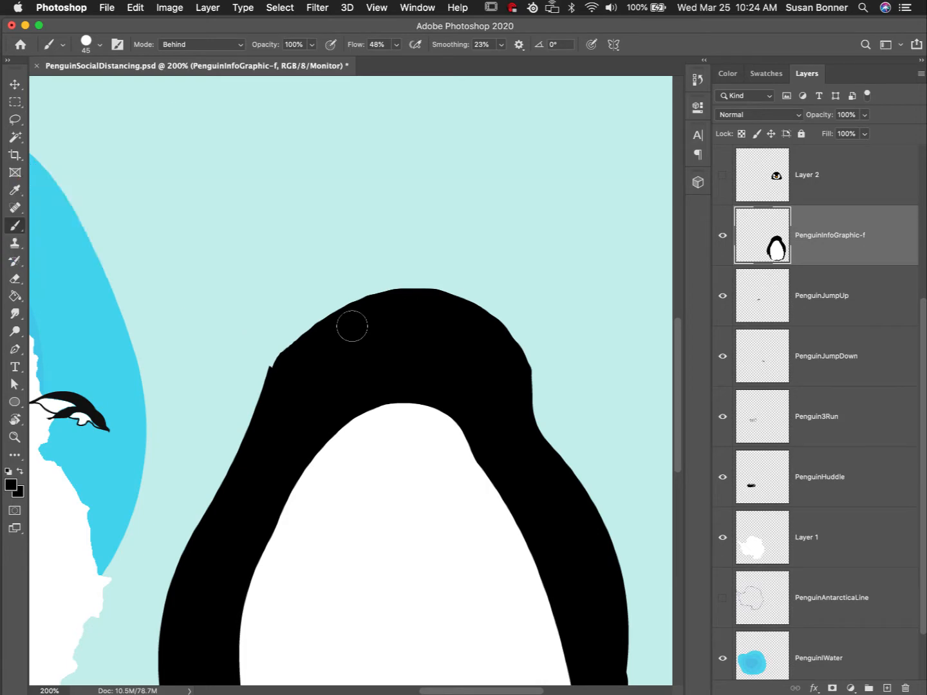
Load the BonnerCleanUpBrush preset and choose the Hard Round brush tip
{"action": "left_click", "coordinate": [63, 45]}
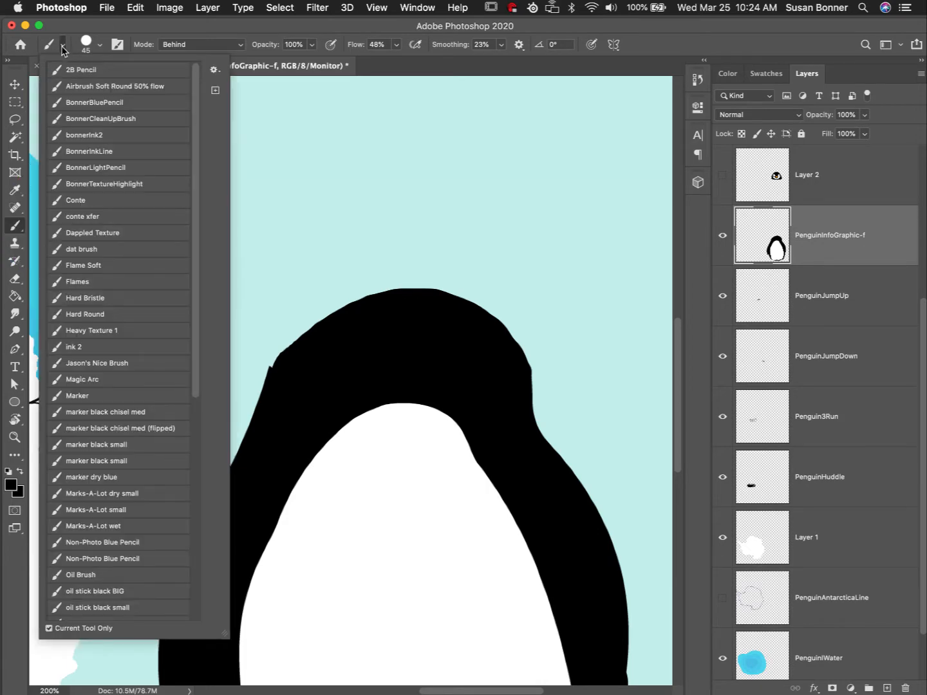
{"action": "left_click", "coordinate": [155, 119]}
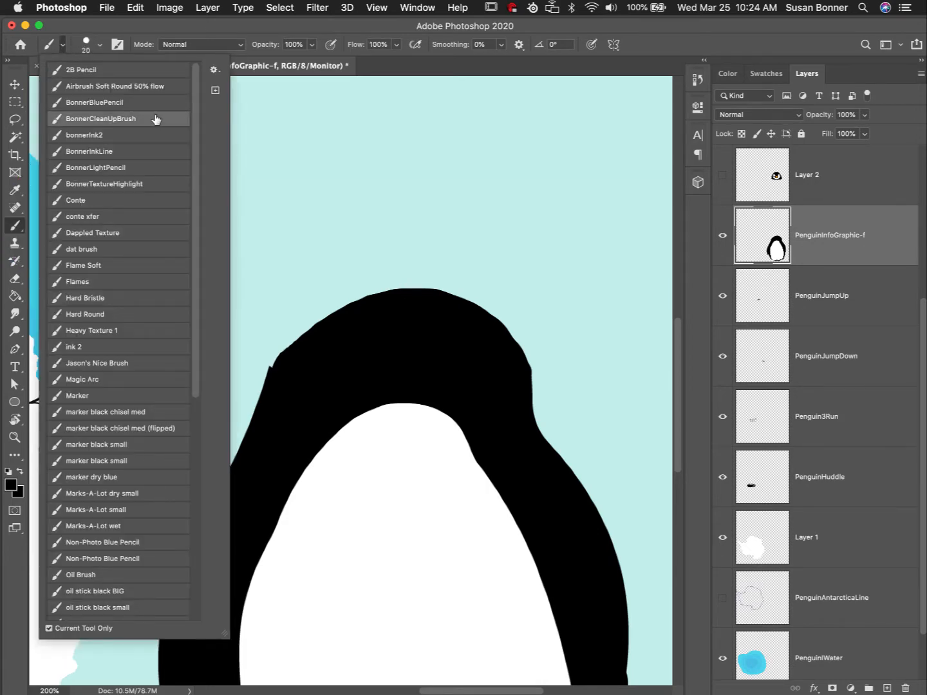
{"action": "left_click", "coordinate": [91, 45]}
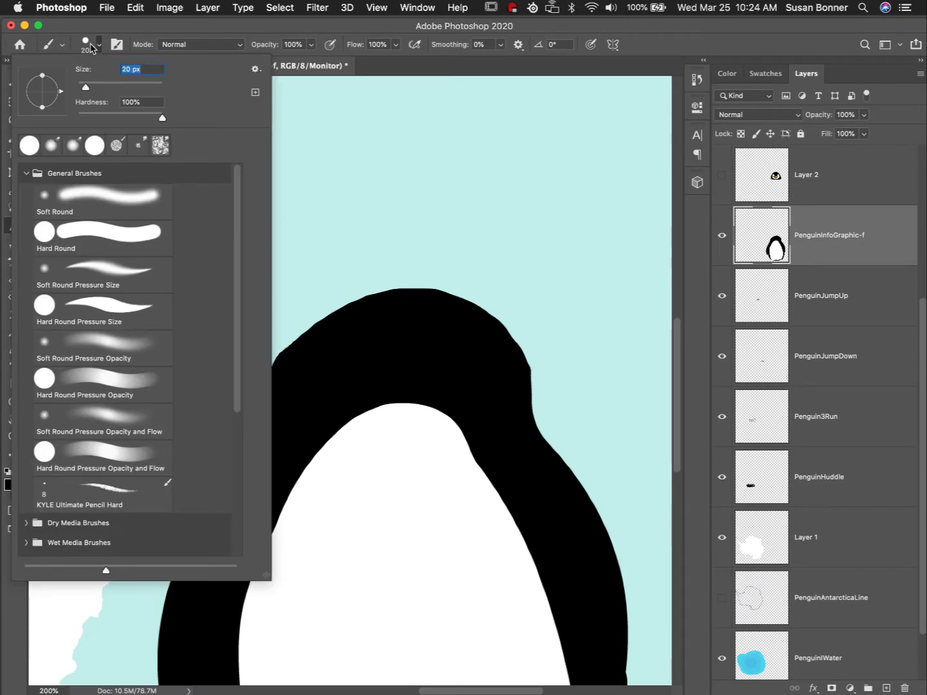
{"action": "left_click_drag", "start_coordinate": [171, 25], "coordinate": [169, 28]}
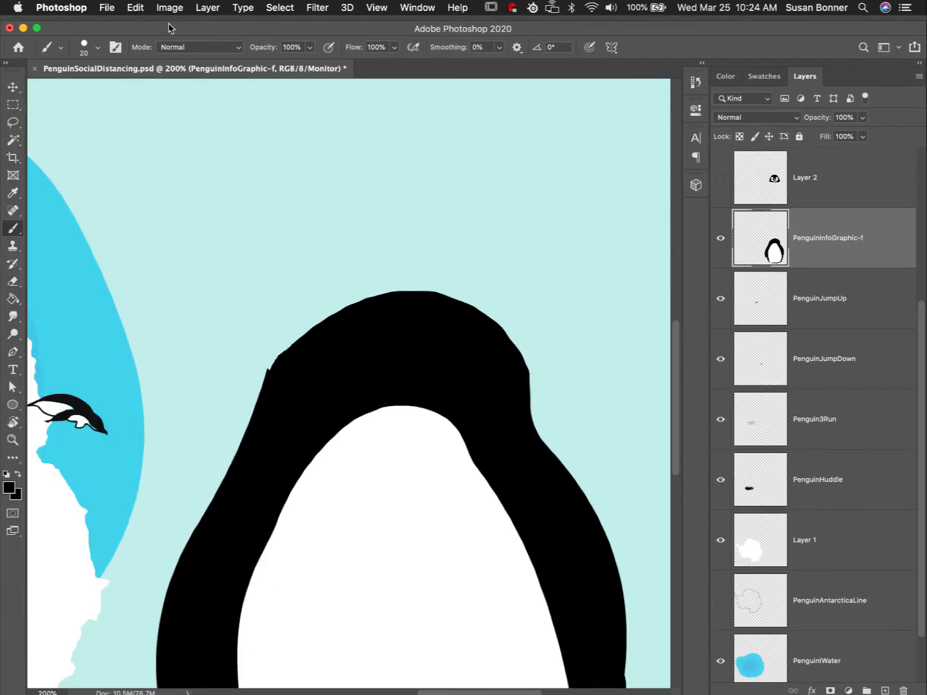
{"action": "left_click", "coordinate": [98, 48]}
{"action": "left_click", "coordinate": [107, 238]}
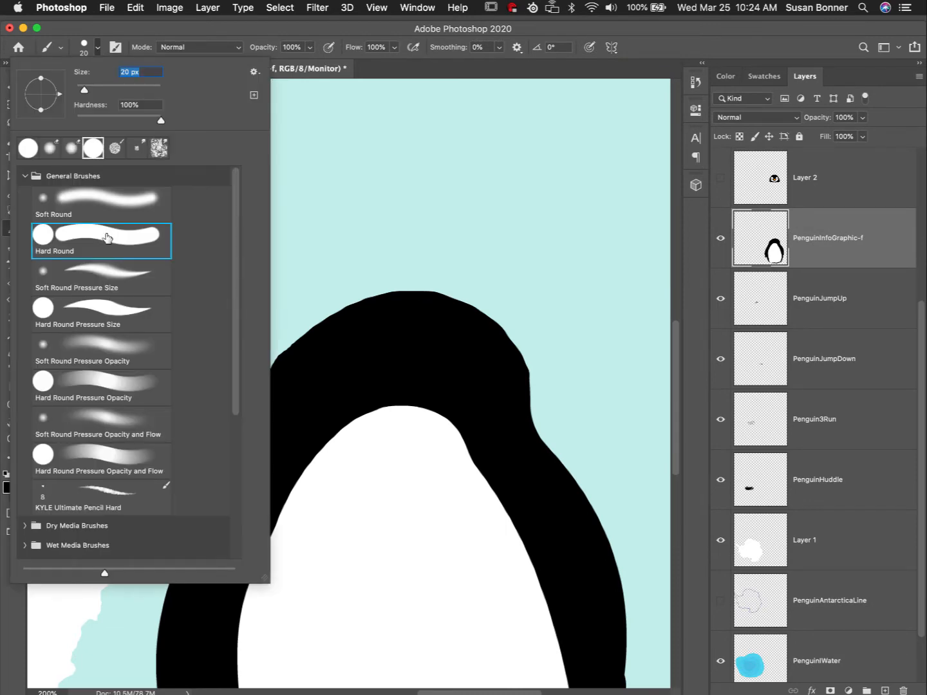
{"action": "left_click", "coordinate": [56, 52]}
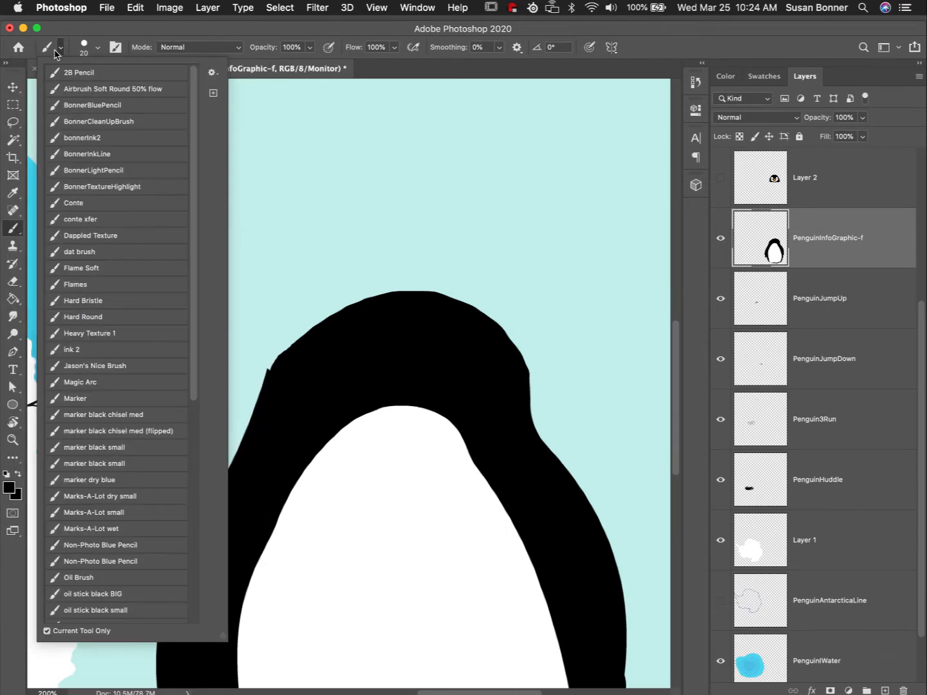
{"action": "left_click", "coordinate": [264, 30]}
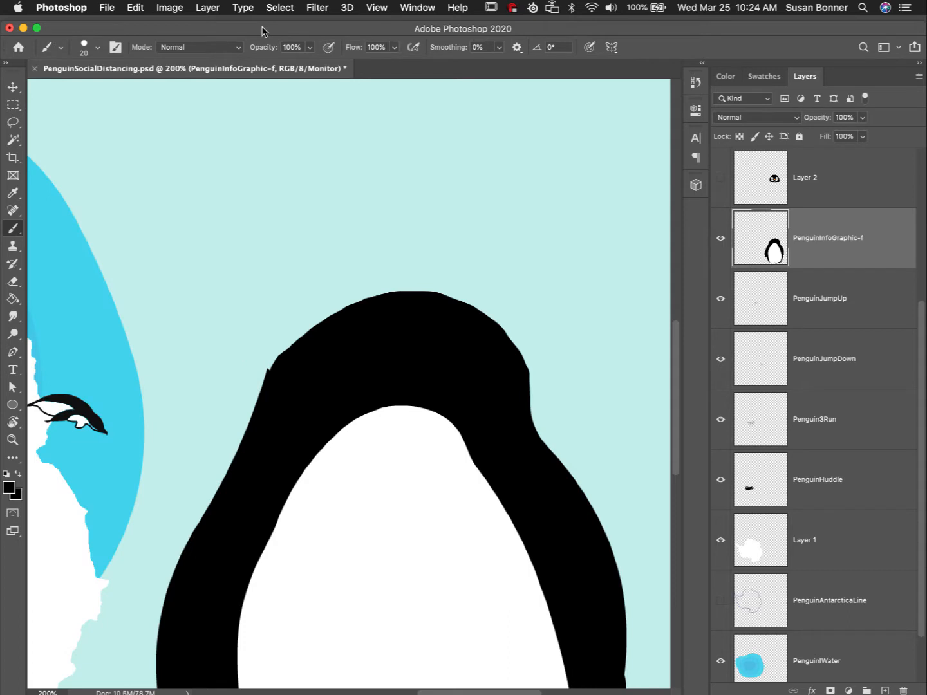
Undo the last stroke, set the brush smoothing to 53%, and repaint the rounded top edge and right side of the neck in black
{"action": "mouse_move", "coordinate": [269, 381]}
{"action": "left_mouse_down"}
{"action": "mouse_move", "coordinate": [337, 313]}
{"action": "mouse_move", "coordinate": [401, 296]}
{"action": "mouse_move", "coordinate": [466, 333]}
{"action": "left_mouse_up"}
{"action": "key", "text": "super+z"}
{"action": "left_click", "coordinate": [499, 47]}
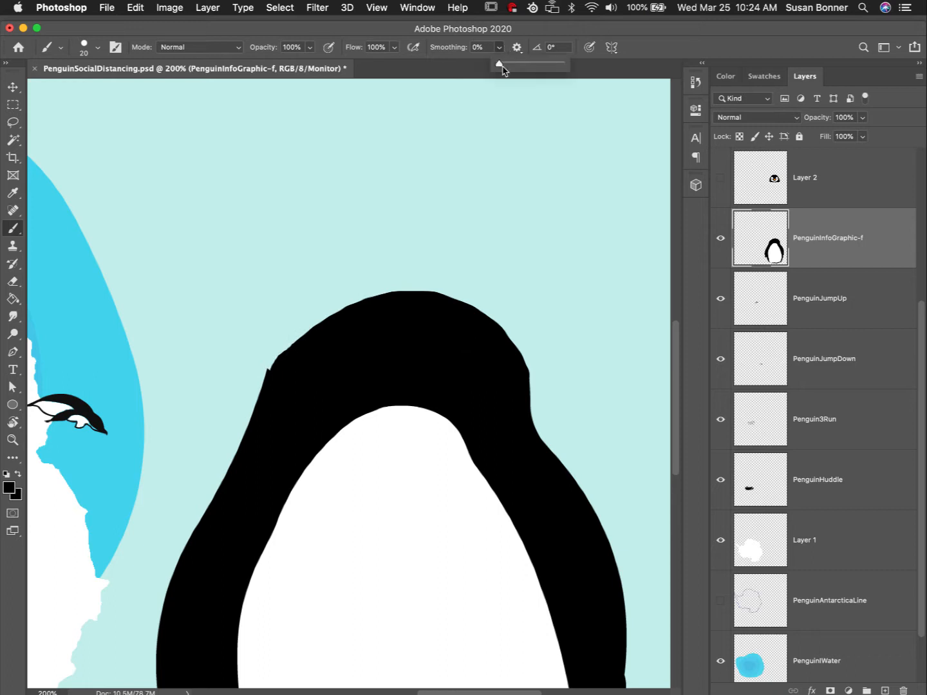
{"action": "left_click_drag", "start_coordinate": [499, 66], "coordinate": [532, 66]}
{"action": "mouse_move", "coordinate": [270, 381]}
{"action": "left_mouse_down"}
{"action": "mouse_move", "coordinate": [326, 317]}
{"action": "mouse_move", "coordinate": [378, 299]}
{"action": "mouse_move", "coordinate": [460, 316]}
{"action": "mouse_move", "coordinate": [523, 378]}
{"action": "mouse_move", "coordinate": [523, 360]}
{"action": "mouse_move", "coordinate": [477, 307]}
{"action": "mouse_move", "coordinate": [408, 285]}
{"action": "mouse_move", "coordinate": [283, 373]}
{"action": "left_mouse_up"}
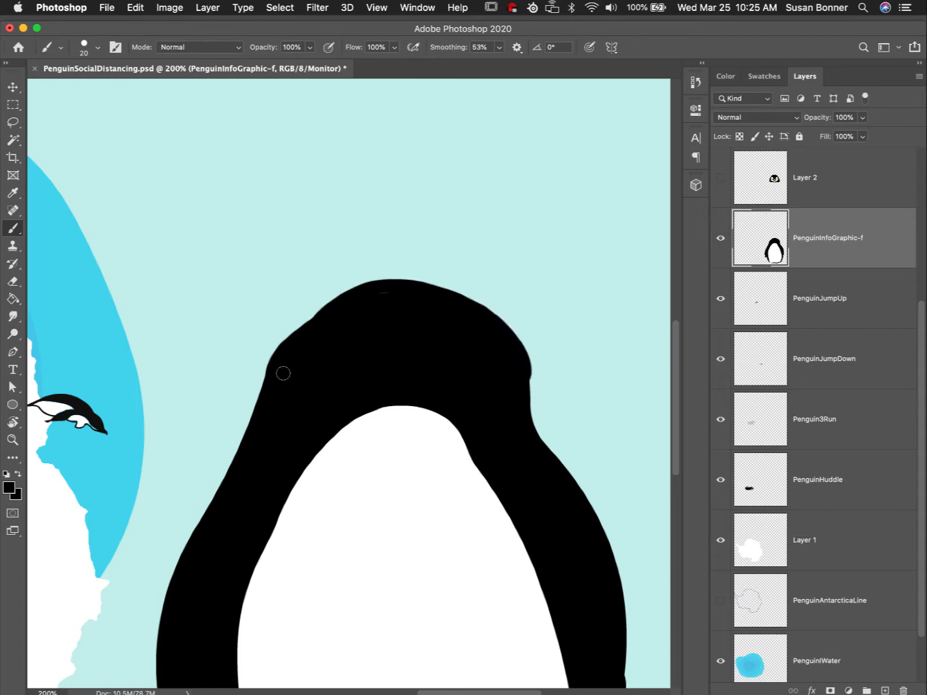
{"action": "left_click_drag", "start_coordinate": [519, 393], "coordinate": [515, 345]}
Toggle the head on Layer 2 to compare it with the reshaped neck, leaving it shown
{"action": "left_click", "coordinate": [720, 179]}
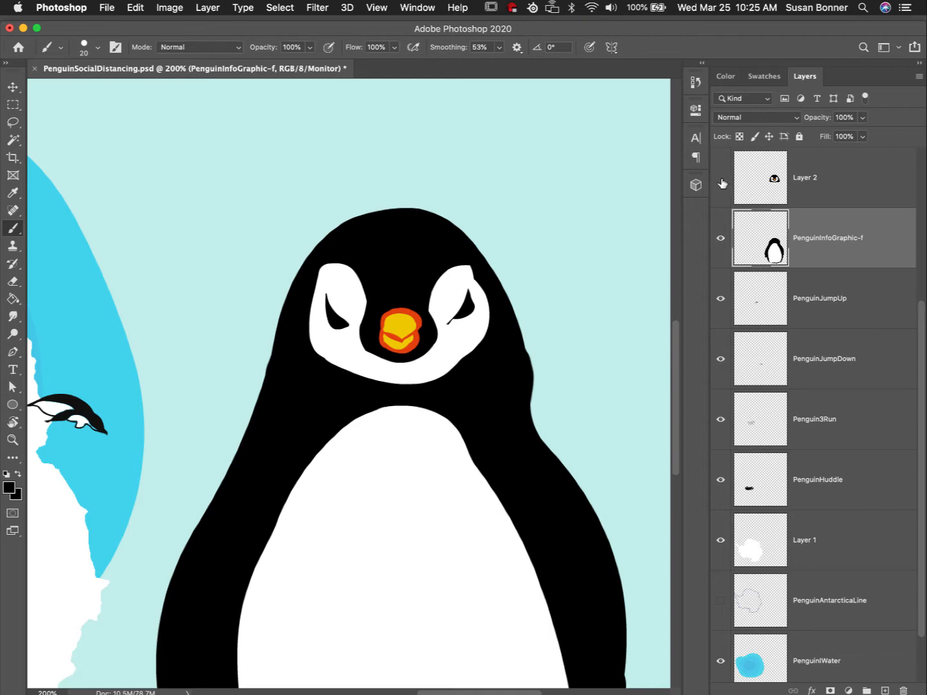
{"action": "left_click", "coordinate": [721, 179]}
{"action": "left_click", "coordinate": [721, 179]}
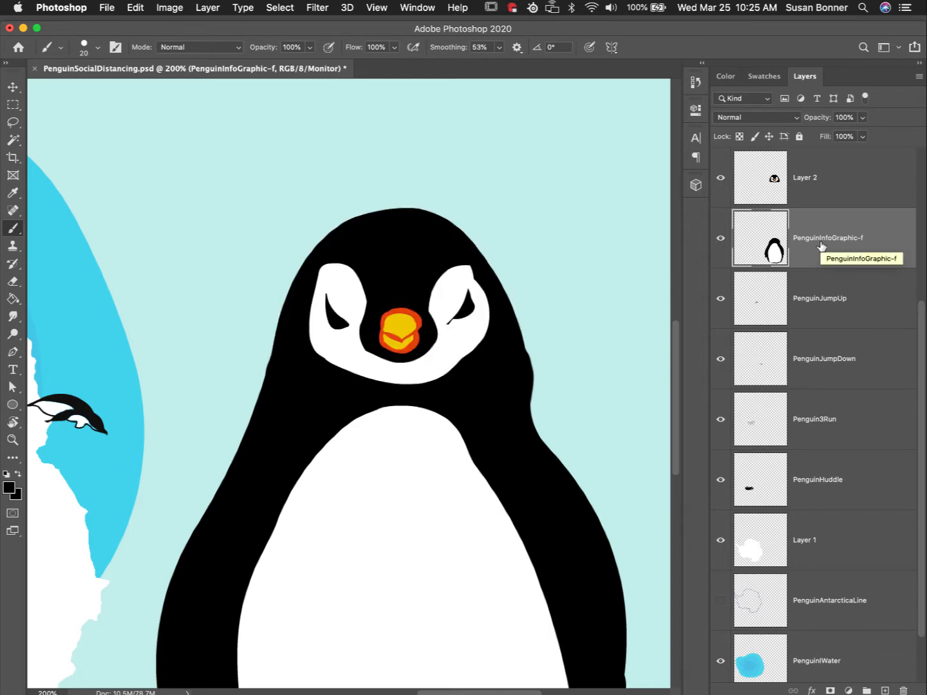
On PenguinInfoGraphic-f, erase the black bulge at the right side of the neck using the Bonner CleanUp Eraser preset
{"action": "key", "text": "e"}
{"action": "left_click", "coordinate": [60, 50]}
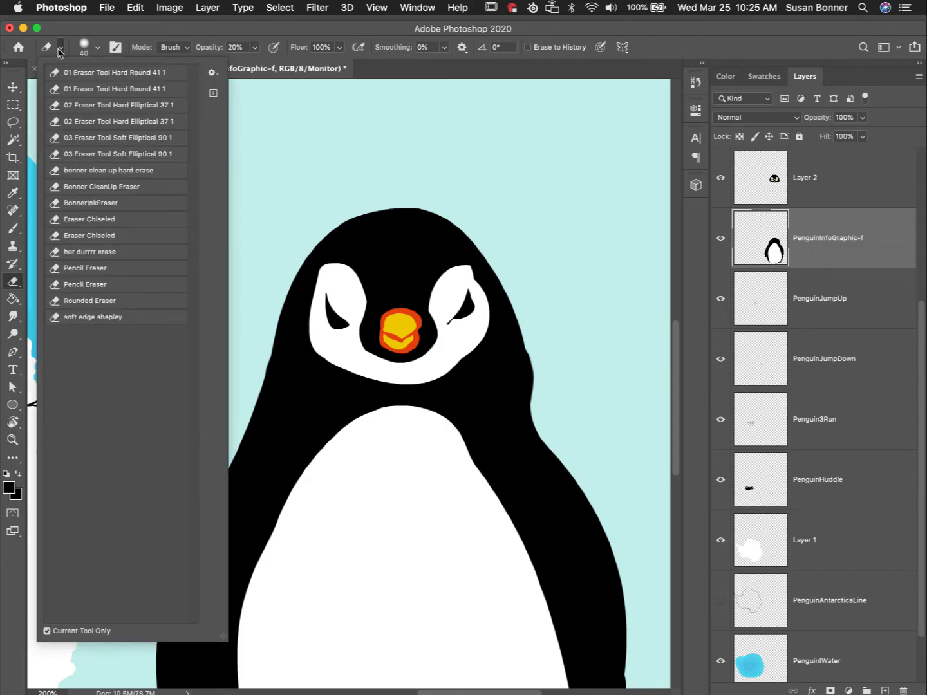
{"action": "left_click", "coordinate": [123, 303]}
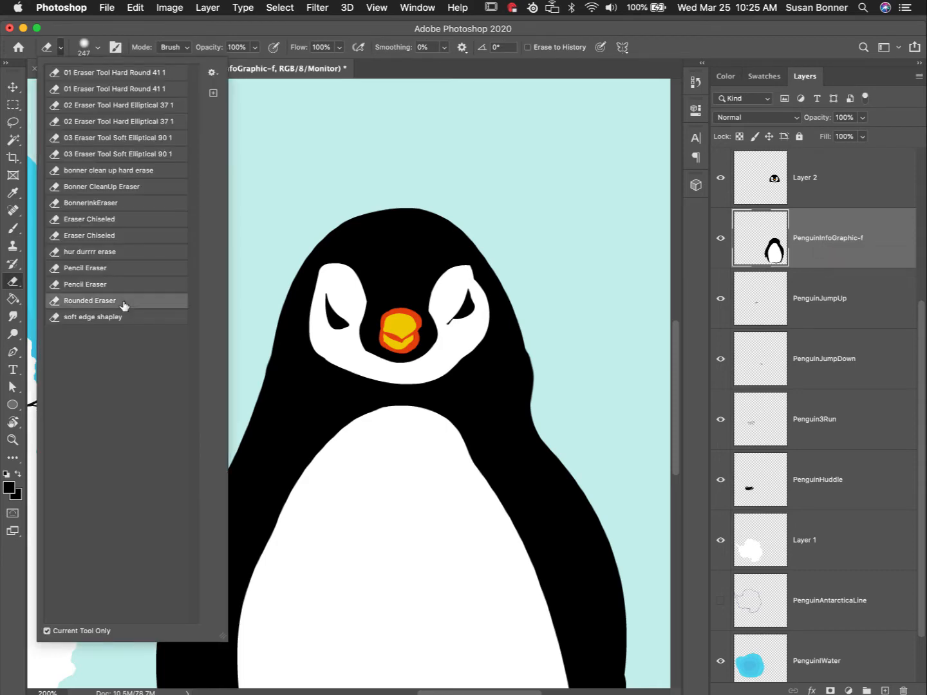
{"action": "left_click", "coordinate": [128, 188]}
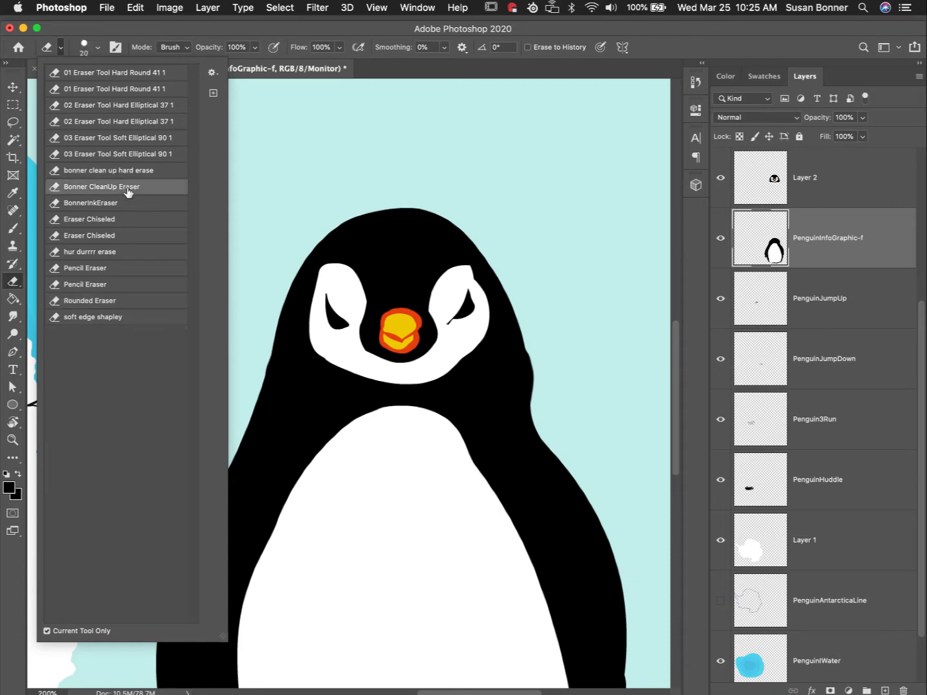
{"action": "left_click", "coordinate": [554, 31]}
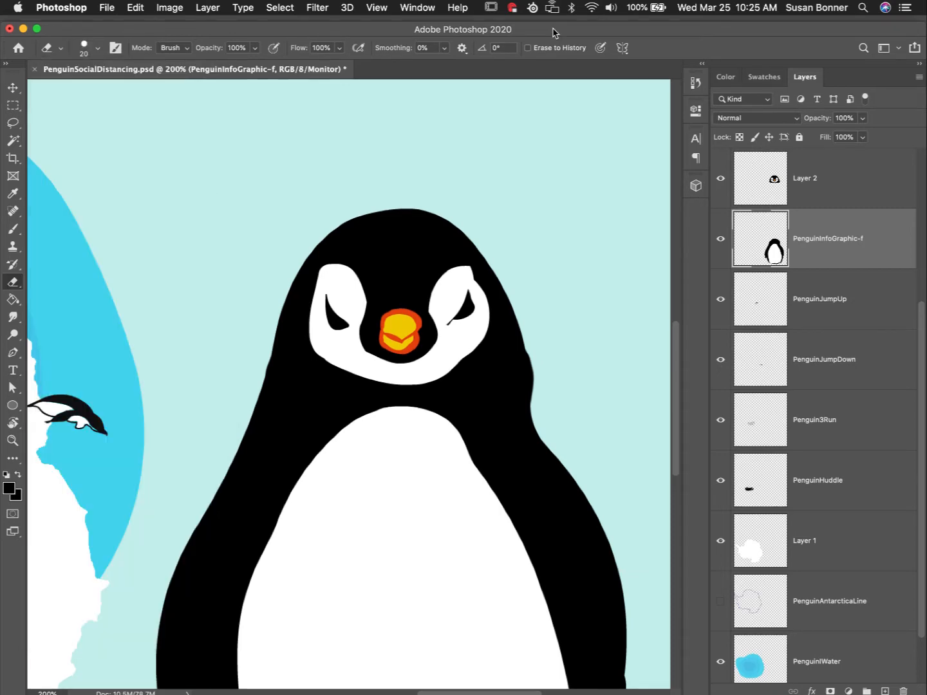
{"action": "left_click_drag", "start_coordinate": [534, 404], "coordinate": [523, 352]}
{"action": "mouse_move", "coordinate": [535, 404]}
{"action": "left_mouse_down"}
{"action": "mouse_move", "coordinate": [520, 348]}
{"action": "mouse_move", "coordinate": [536, 409]}
{"action": "left_mouse_up"}
On Layer 2, refine the head's right edge where it meets the neck, using black brush strokes and the eraser
{"action": "left_click", "coordinate": [839, 189]}
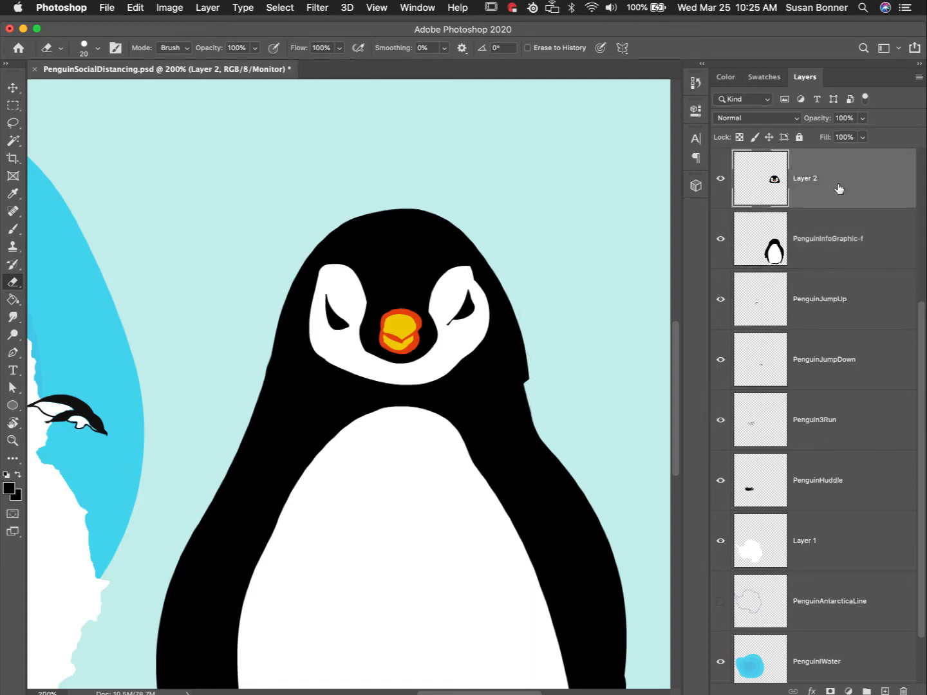
{"action": "key", "text": "b"}
{"action": "mouse_move", "coordinate": [519, 356]}
{"action": "left_mouse_down"}
{"action": "mouse_move", "coordinate": [498, 409]}
{"action": "mouse_move", "coordinate": [533, 350]}
{"action": "mouse_move", "coordinate": [522, 400]}
{"action": "left_mouse_up"}
{"action": "key", "text": "e"}
{"action": "key", "text": "b"}
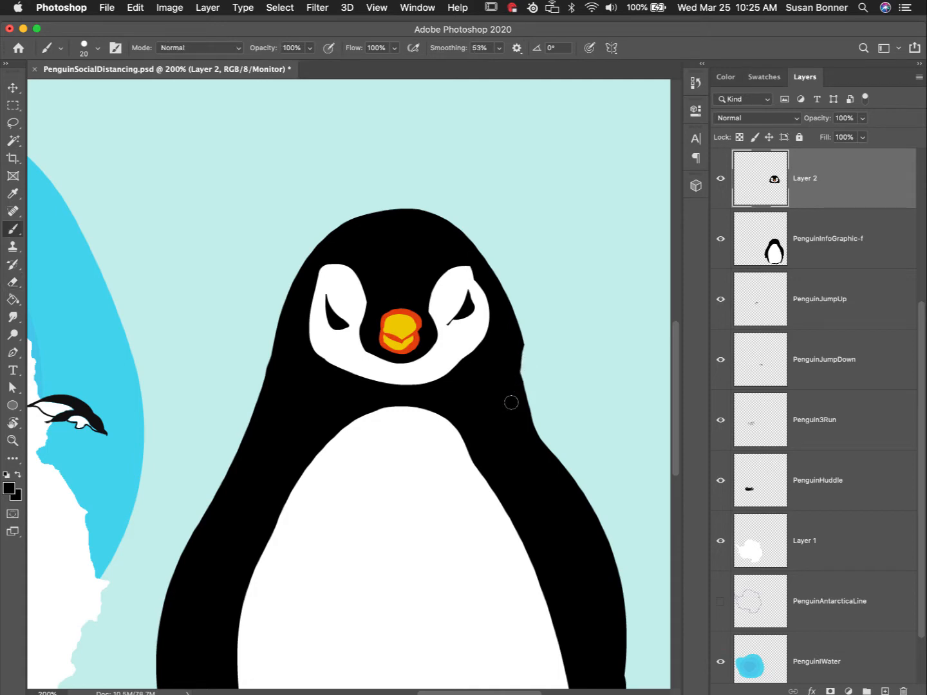
{"action": "mouse_move", "coordinate": [513, 375]}
{"action": "left_mouse_down"}
{"action": "mouse_move", "coordinate": [513, 333]}
{"action": "mouse_move", "coordinate": [515, 368]}
{"action": "mouse_move", "coordinate": [515, 334]}
{"action": "mouse_move", "coordinate": [517, 362]}
{"action": "mouse_move", "coordinate": [526, 341]}
{"action": "mouse_move", "coordinate": [521, 376]}
{"action": "left_mouse_up"}
{"action": "key", "text": "e"}
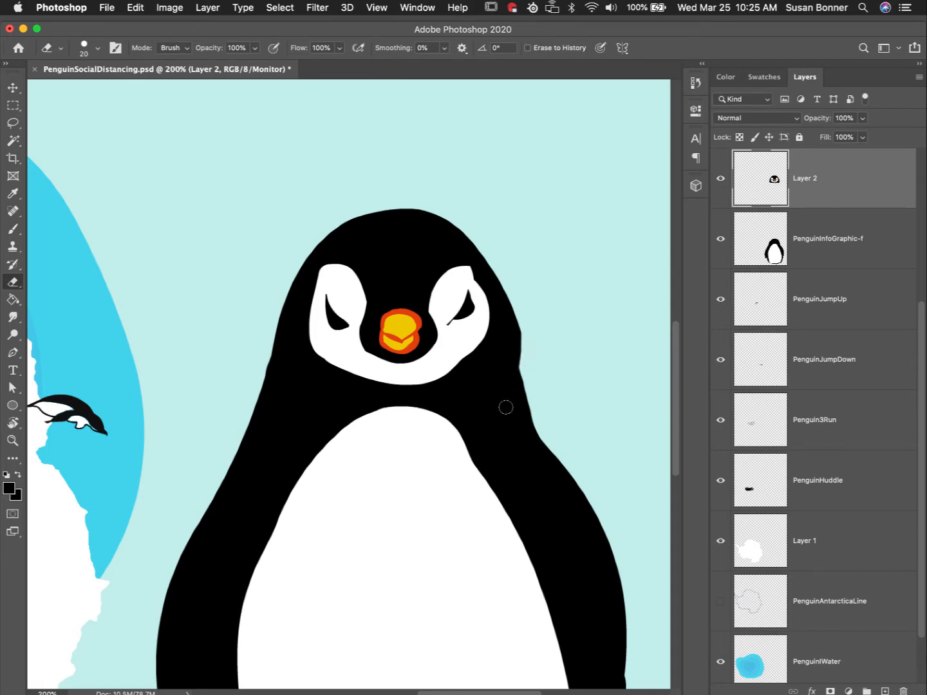
Hide PenguinInfoGraphic-f and paint a black curve below the head on Layer 2 to round its base
{"action": "left_click", "coordinate": [722, 240]}
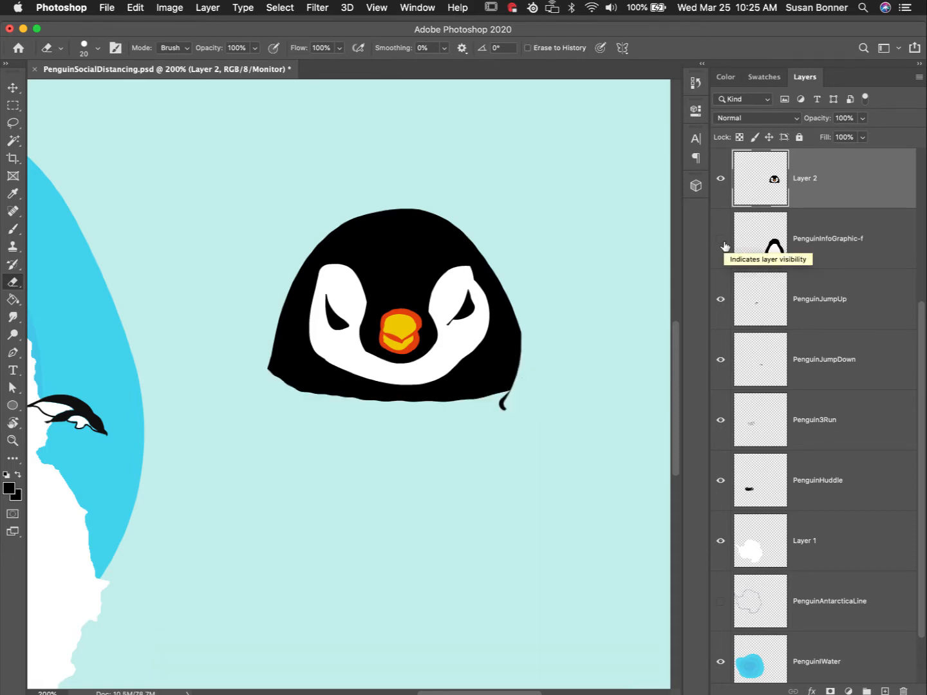
{"action": "key", "text": "b"}
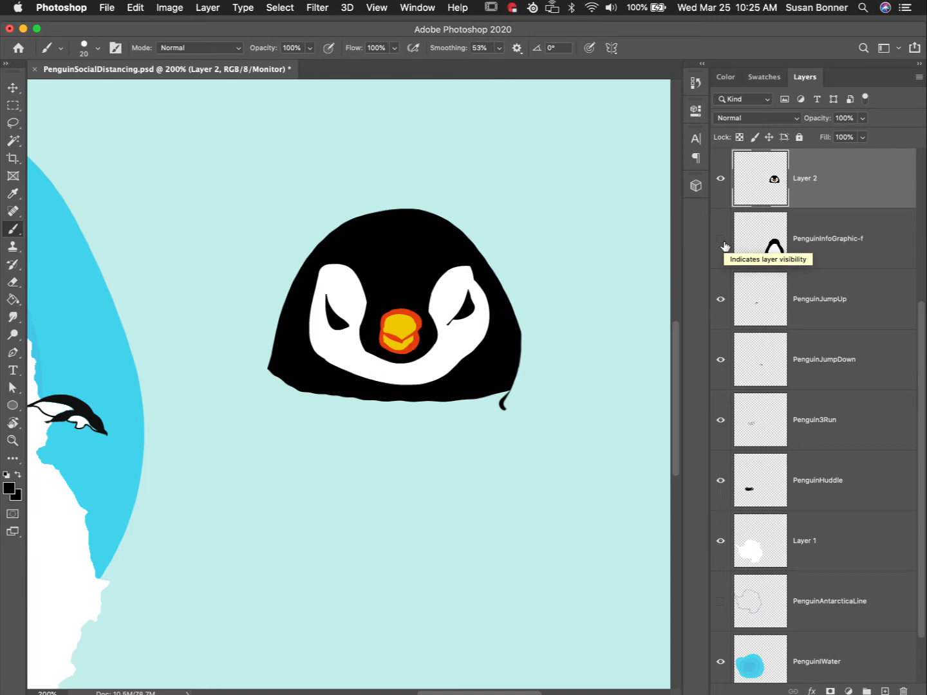
{"action": "mouse_move", "coordinate": [270, 368]}
{"action": "left_mouse_down"}
{"action": "mouse_move", "coordinate": [288, 398]}
{"action": "mouse_move", "coordinate": [340, 421]}
{"action": "mouse_move", "coordinate": [425, 427]}
{"action": "mouse_move", "coordinate": [499, 388]}
{"action": "left_mouse_up"}
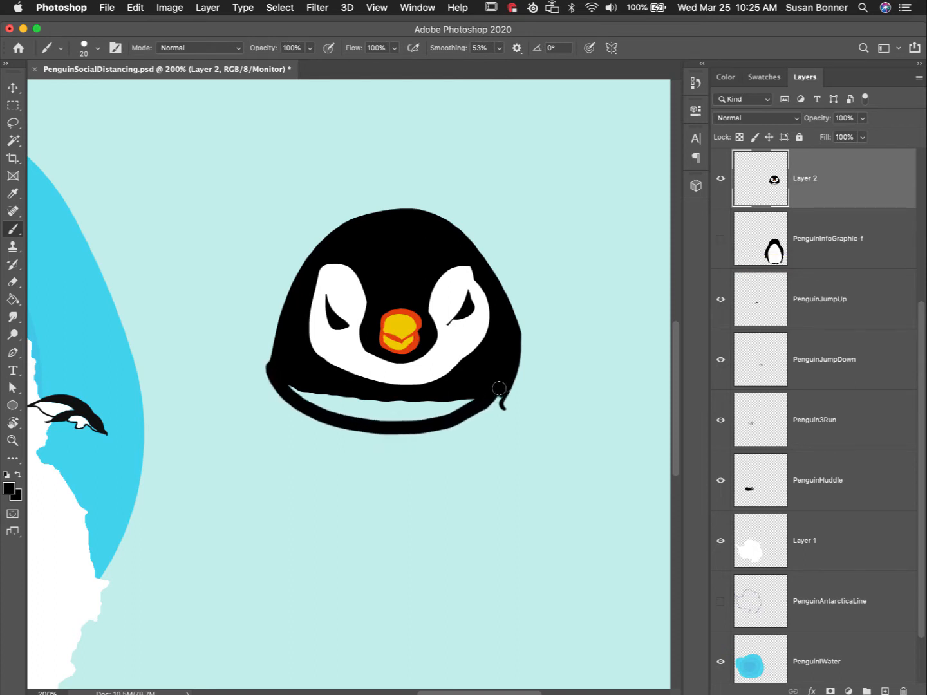
Fill the gap inside the painted curve with black, undo the extra fill, and brush over the remaining light lines
{"action": "key", "text": "g"}
{"action": "left_click", "coordinate": [412, 415]}
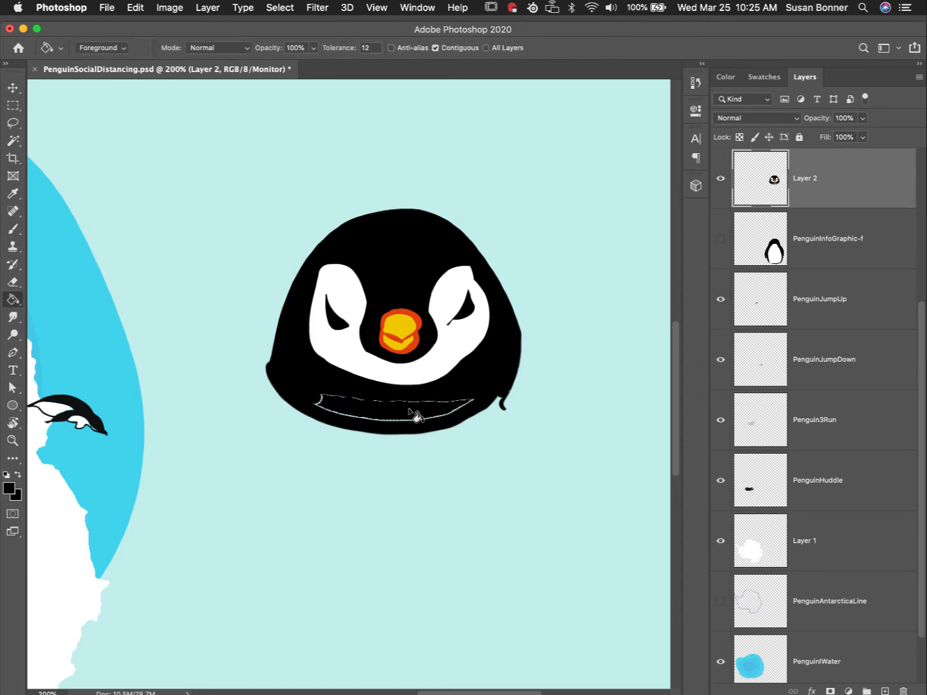
{"action": "left_click", "coordinate": [400, 419]}
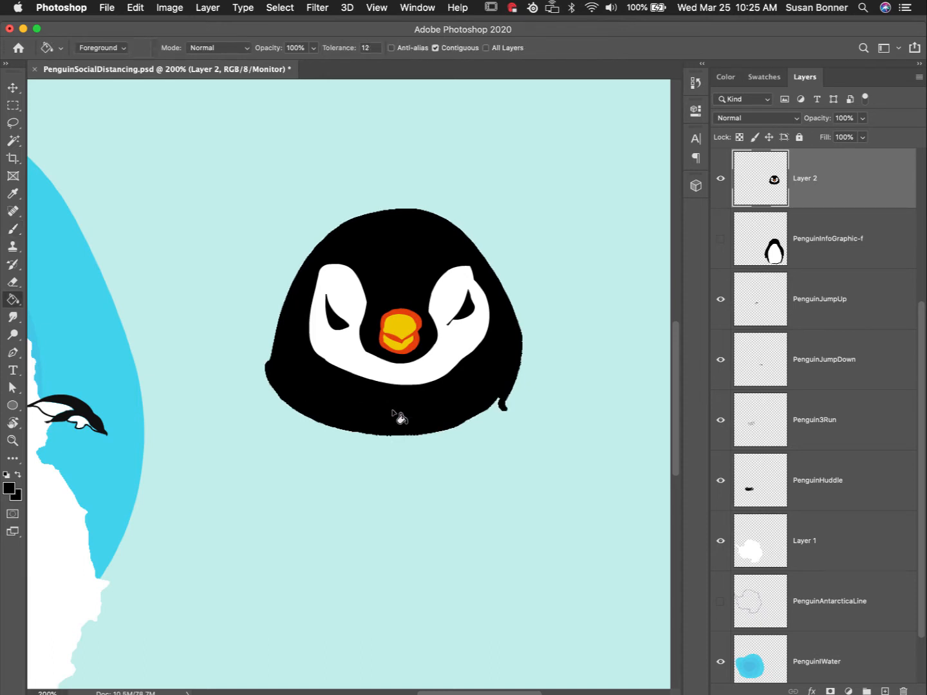
{"action": "key", "text": "super+z"}
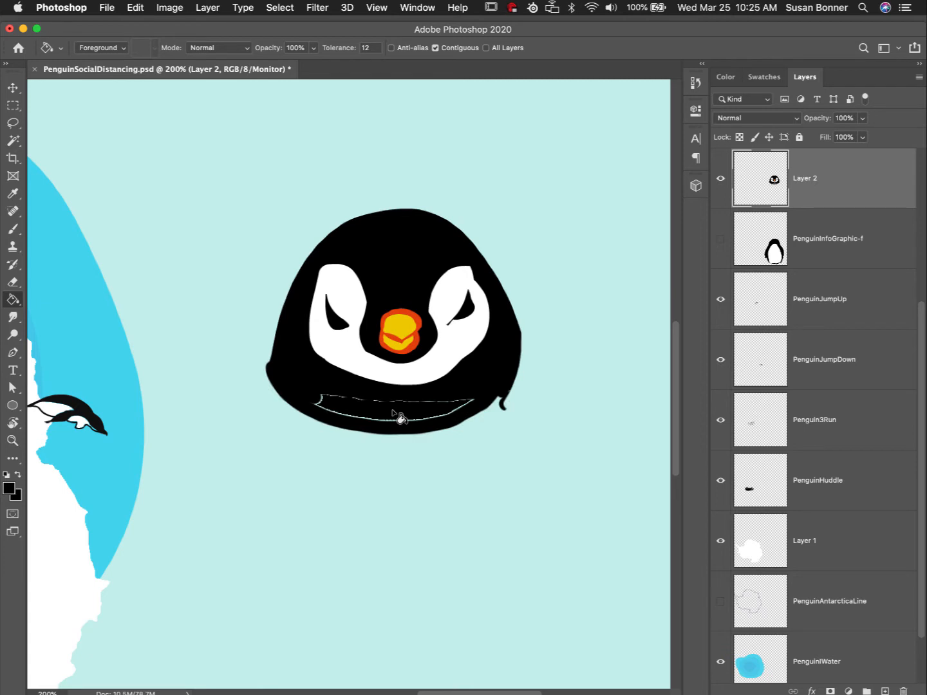
{"action": "key", "text": "b"}
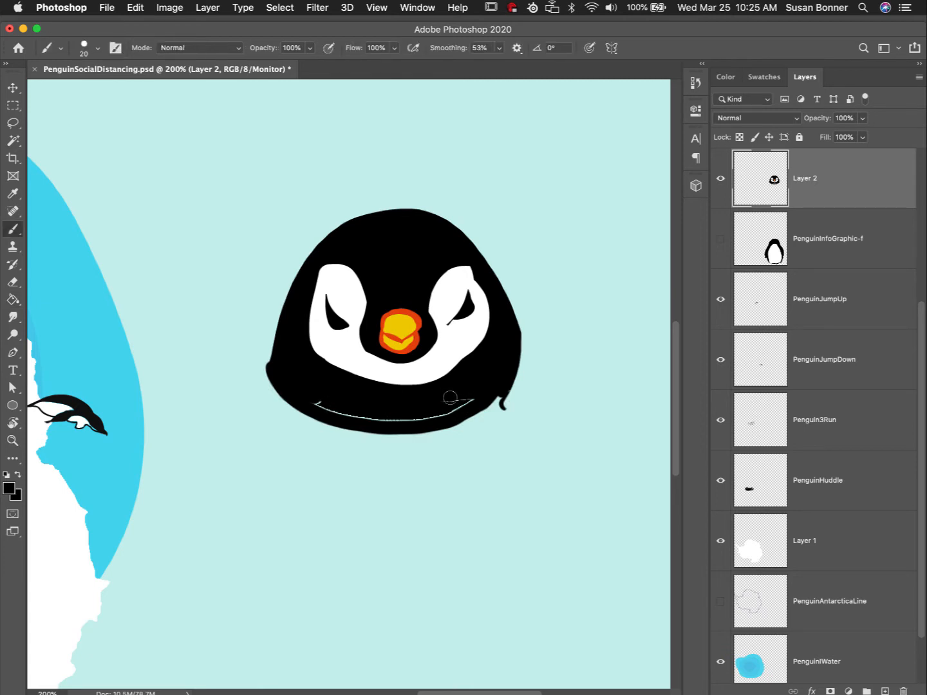
{"action": "mouse_move", "coordinate": [467, 396]}
{"action": "left_mouse_down"}
{"action": "mouse_move", "coordinate": [445, 416]}
{"action": "mouse_move", "coordinate": [378, 418]}
{"action": "mouse_move", "coordinate": [307, 399]}
{"action": "mouse_move", "coordinate": [327, 405]}
{"action": "left_mouse_up"}
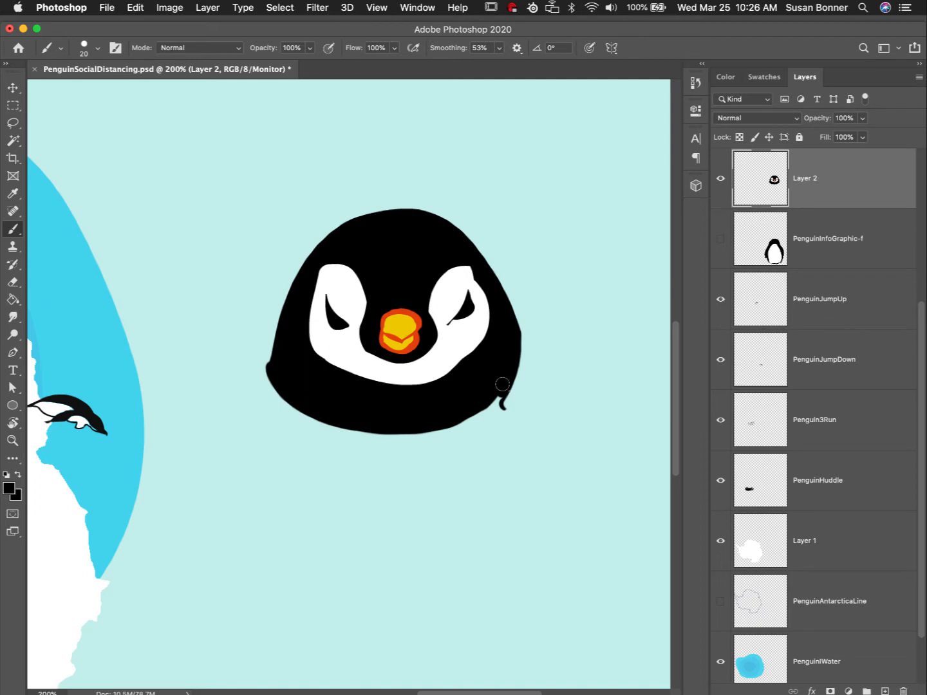
Lasso and delete the stray black mark at the head's lower right corner, then clear the selection
{"action": "key", "text": "l"}
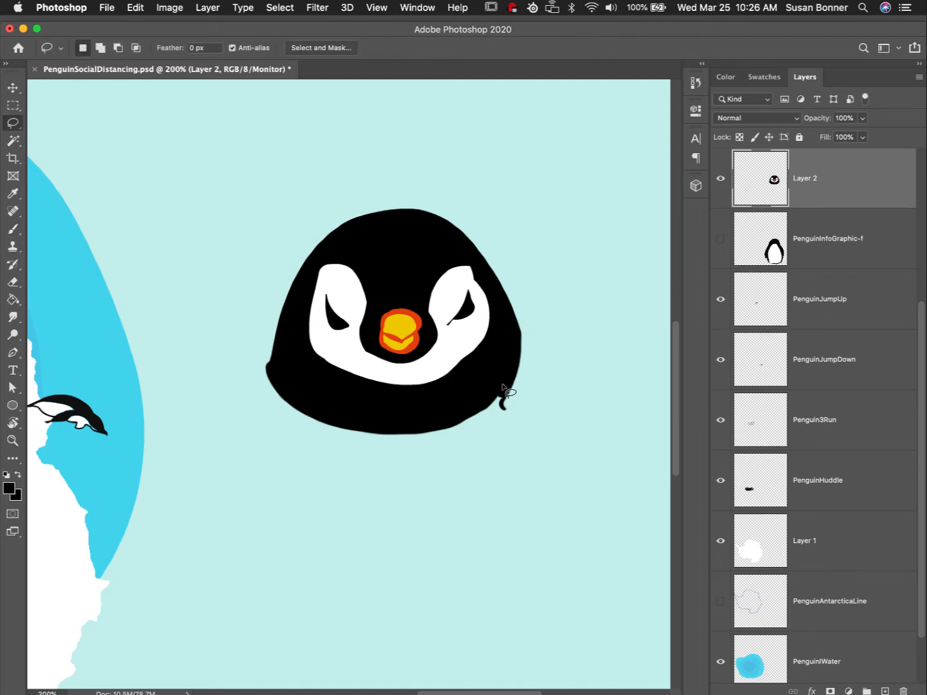
{"action": "mouse_move", "coordinate": [502, 386]}
{"action": "left_mouse_down"}
{"action": "mouse_move", "coordinate": [514, 402]}
{"action": "mouse_move", "coordinate": [496, 424]}
{"action": "mouse_move", "coordinate": [524, 400]}
{"action": "mouse_move", "coordinate": [512, 392]}
{"action": "mouse_move", "coordinate": [496, 411]}
{"action": "mouse_move", "coordinate": [520, 400]}
{"action": "left_mouse_up"}
{"action": "key", "text": "Delete"}
{"action": "key", "text": "b"}
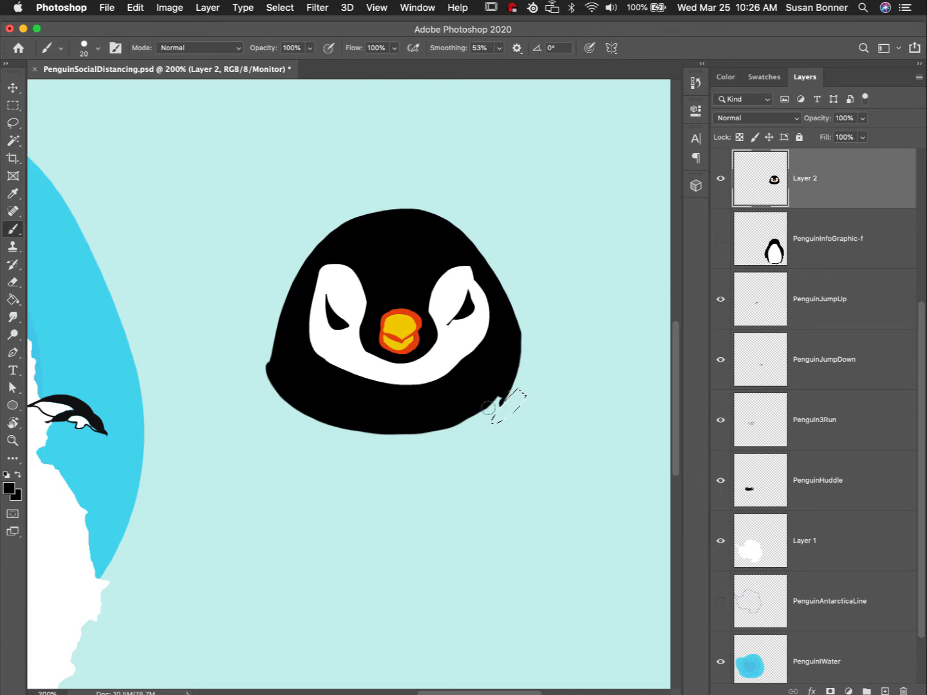
{"action": "key", "text": "super+d"}
Smooth the head's lower right edge with black, erase the bump at its left corner, and show PenguinInfoGraphic-f again
{"action": "mouse_move", "coordinate": [493, 402]}
{"action": "left_mouse_down"}
{"action": "mouse_move", "coordinate": [486, 409]}
{"action": "mouse_move", "coordinate": [501, 389]}
{"action": "mouse_move", "coordinate": [459, 424]}
{"action": "mouse_move", "coordinate": [491, 398]}
{"action": "mouse_move", "coordinate": [478, 414]}
{"action": "mouse_move", "coordinate": [428, 425]}
{"action": "mouse_move", "coordinate": [499, 397]}
{"action": "mouse_move", "coordinate": [484, 409]}
{"action": "left_mouse_up"}
{"action": "key", "text": "e"}
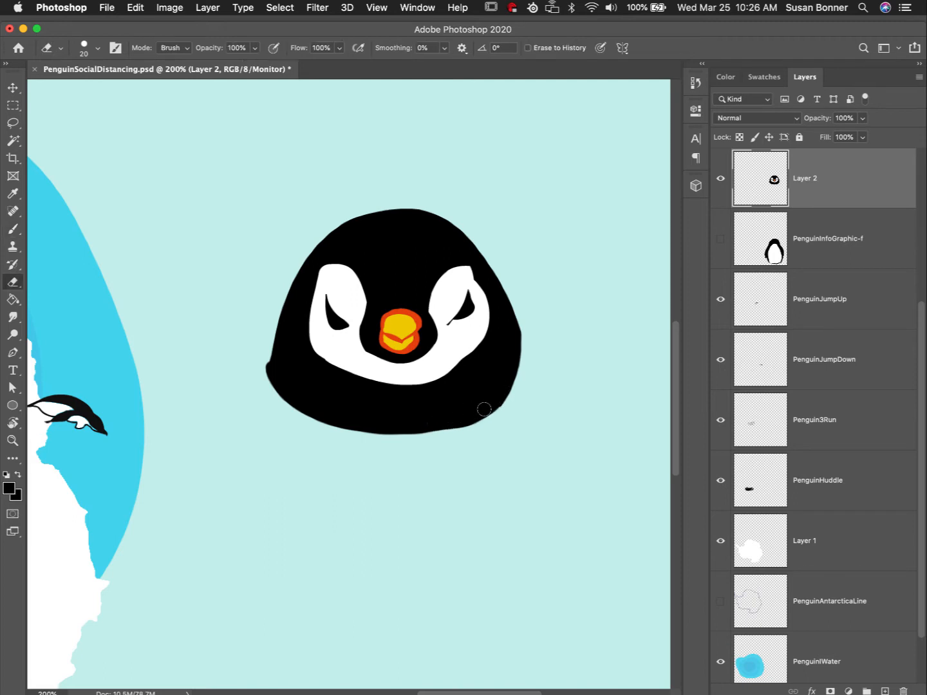
{"action": "mouse_move", "coordinate": [260, 367]}
{"action": "left_mouse_down"}
{"action": "mouse_move", "coordinate": [264, 344]}
{"action": "mouse_move", "coordinate": [269, 419]}
{"action": "left_mouse_up"}
{"action": "left_click", "coordinate": [718, 241]}
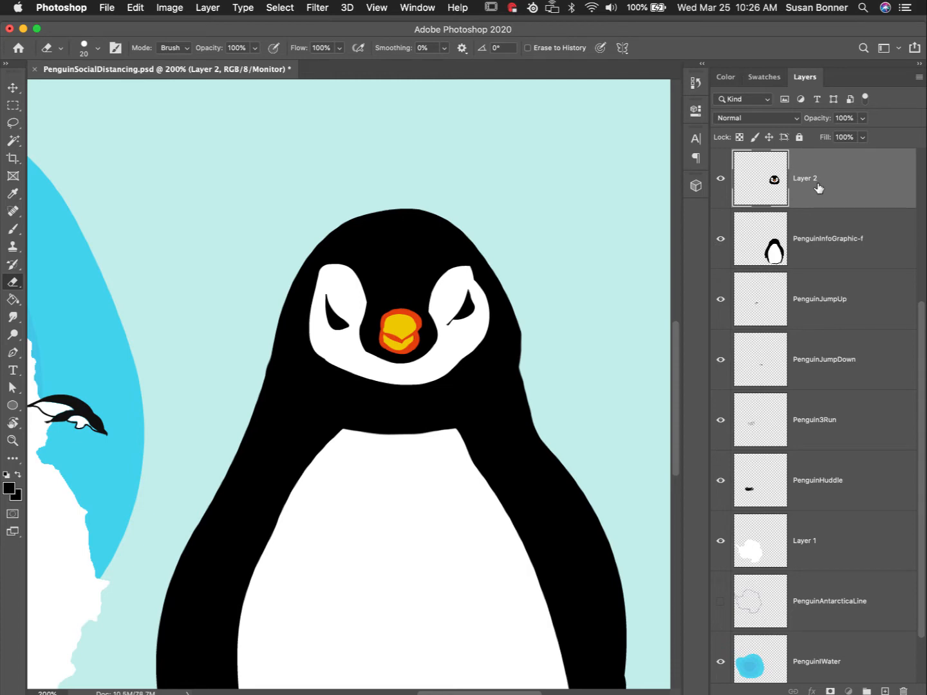
Zoom out to the whole infographic and display the rulers
{"action": "key", "text": "z"}
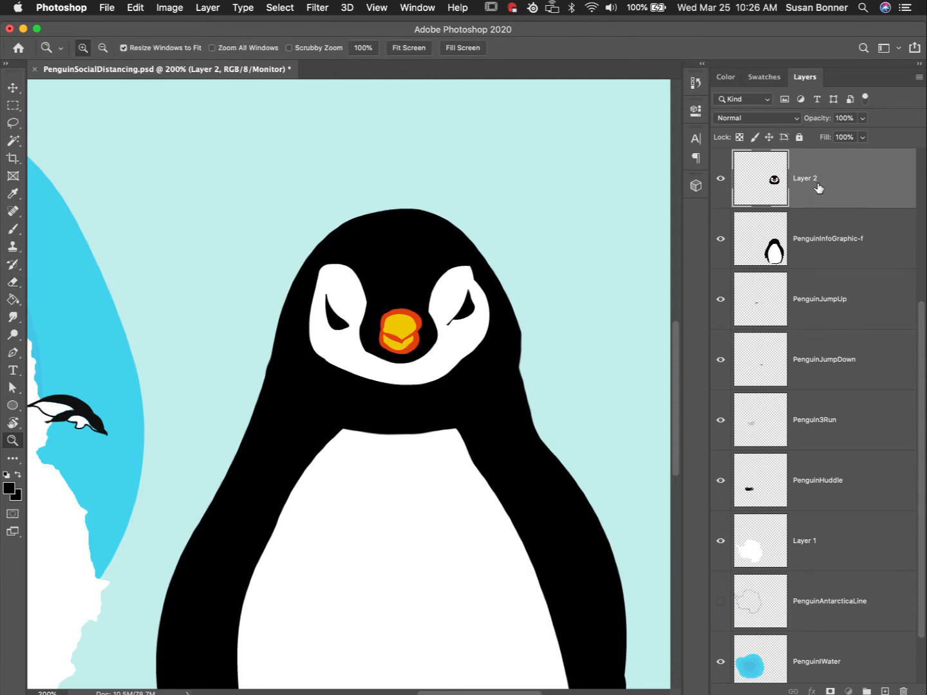
{"action": "left_click", "coordinate": [435, 413], "text": "alt"}
{"action": "left_click", "coordinate": [438, 415], "text": "alt"}
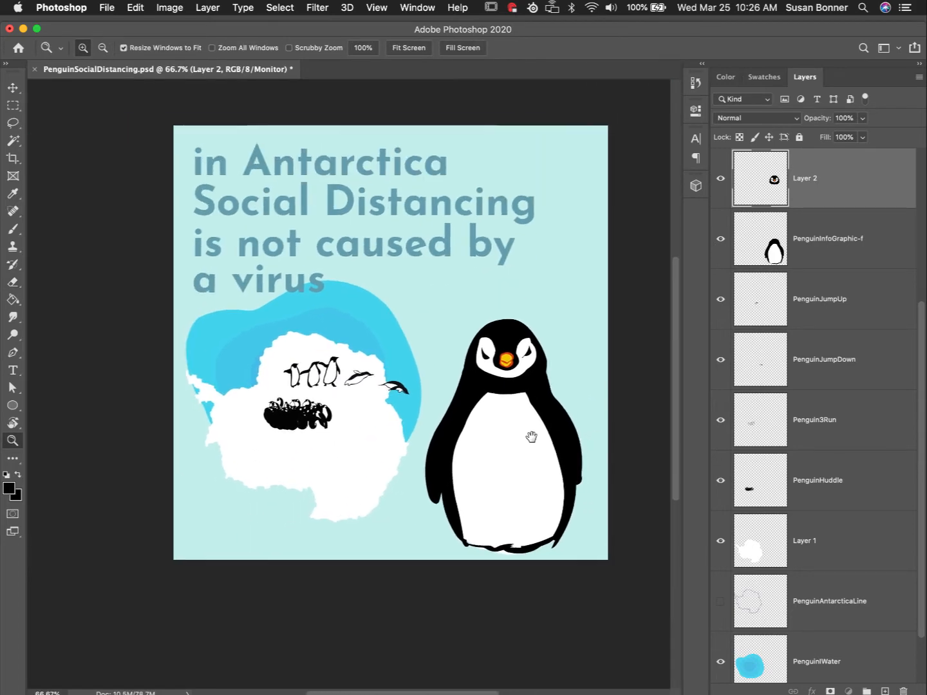
{"action": "key", "text": "super+r"}
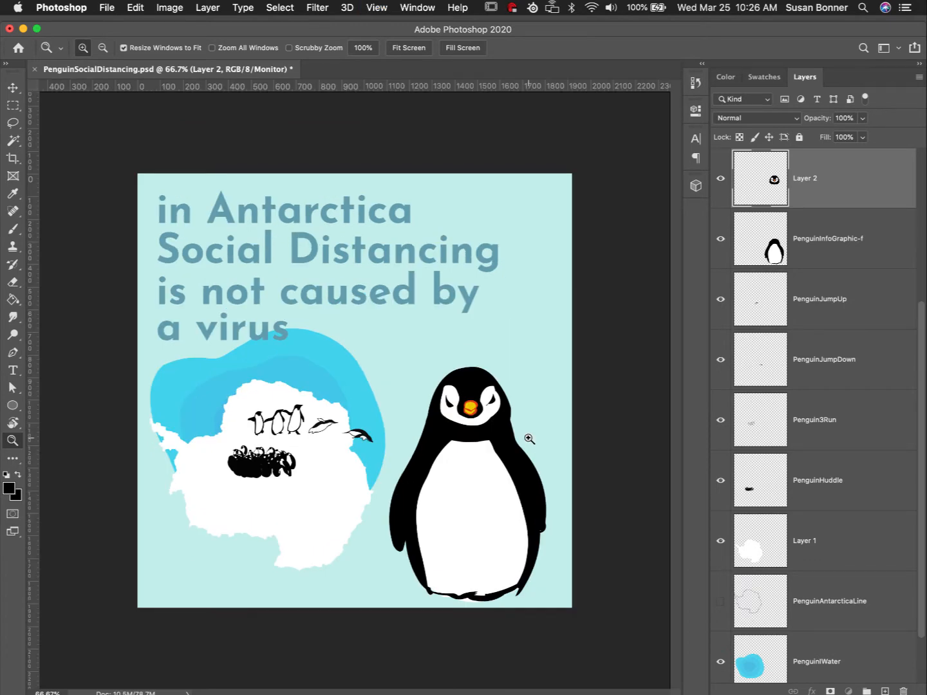
Try to scale the white Antarctica shape on Layer 1 to 86.23% and reposition it over the water
{"action": "left_click", "coordinate": [830, 661]}
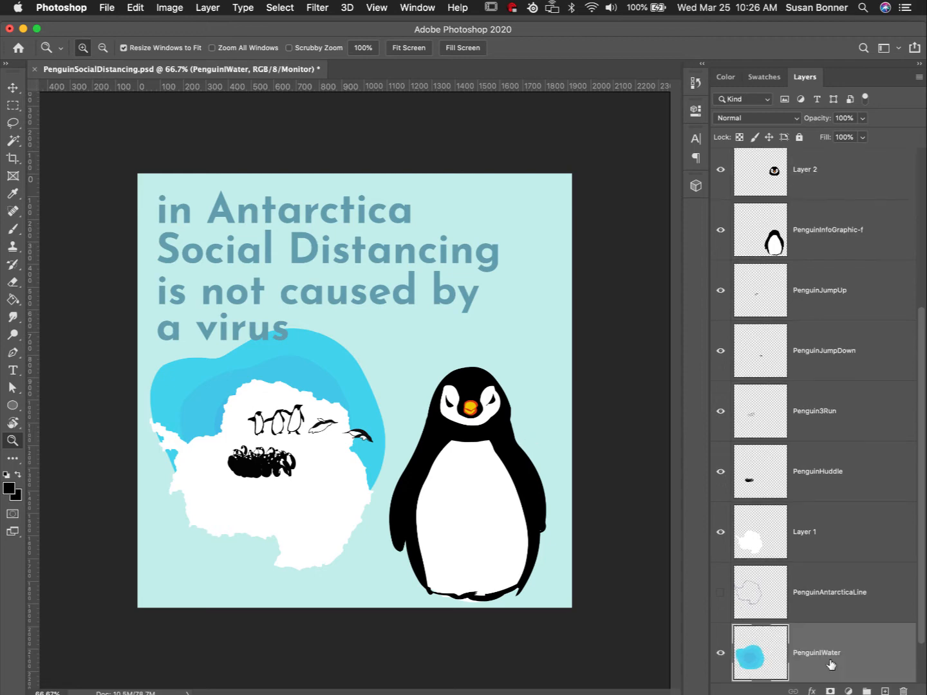
{"action": "left_click", "coordinate": [829, 543]}
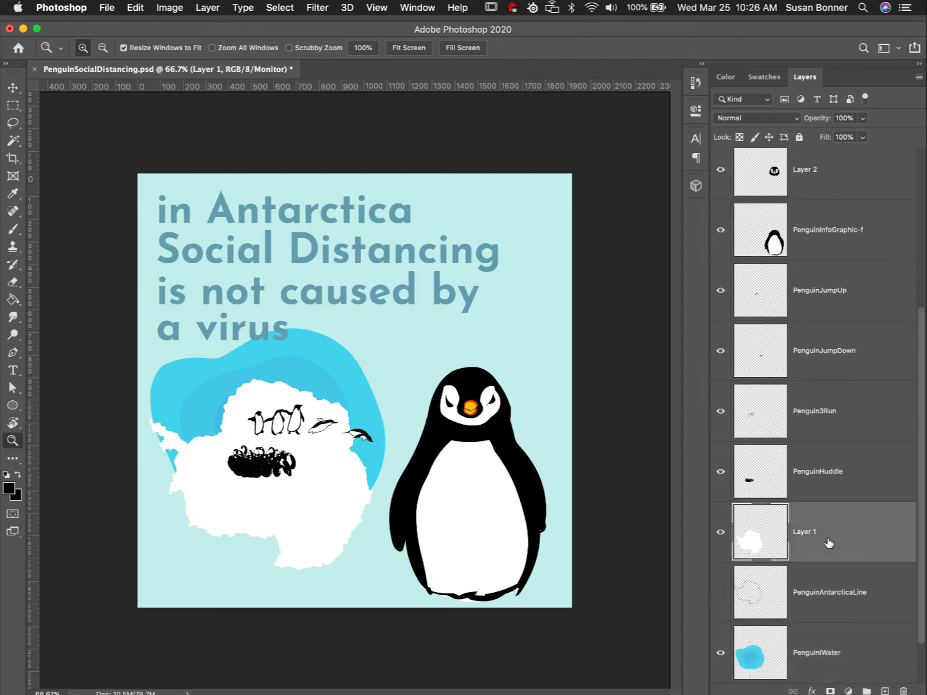
{"action": "key", "text": "super+t"}
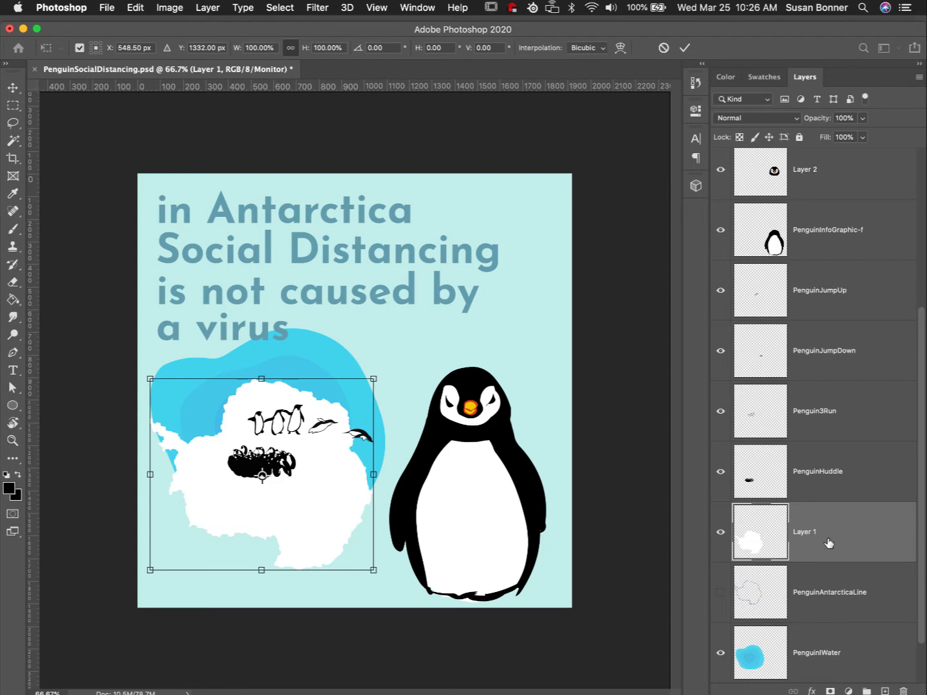
{"action": "left_click_drag", "start_coordinate": [373, 379], "coordinate": [305, 430]}
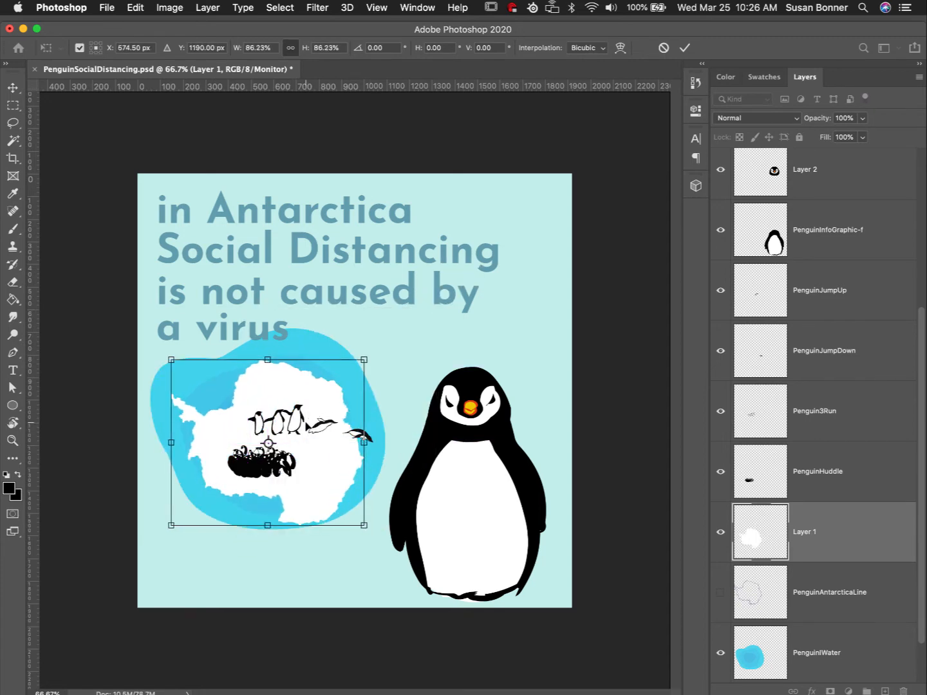
{"action": "key", "text": "super+z"}
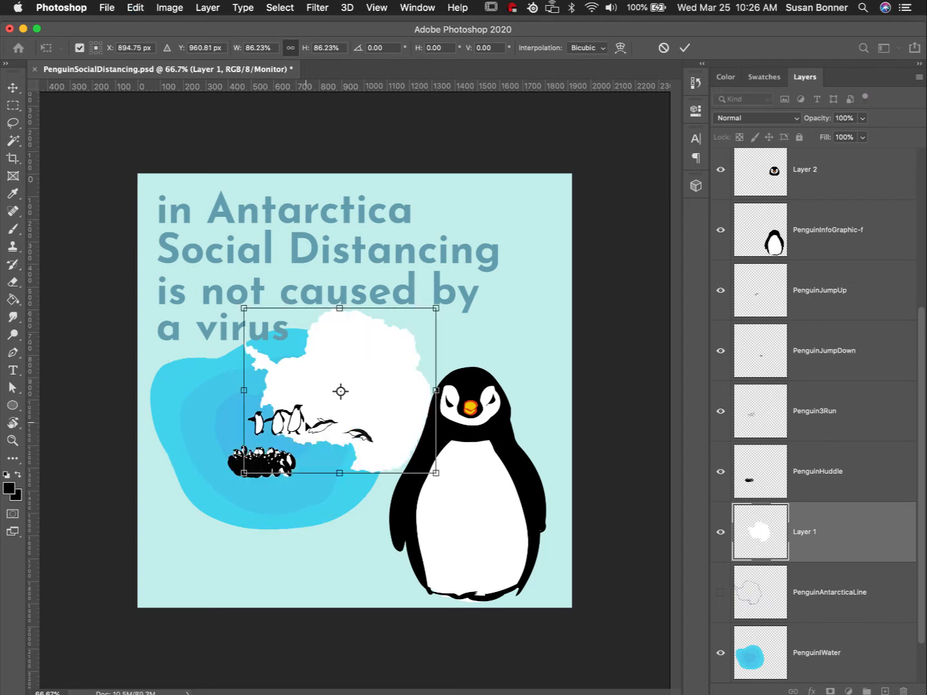
{"action": "key", "text": "Escape"}
{"action": "key", "text": "z"}
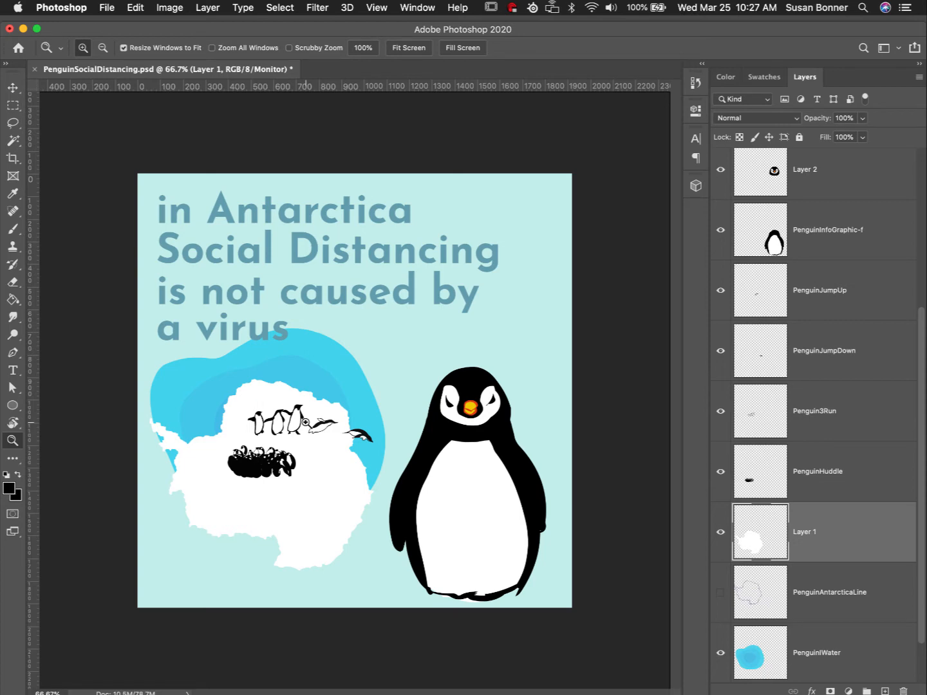
Try to move the PenguinJumpUp penguin a short way down and to the right, then undo the move
{"action": "key", "text": "v"}
{"action": "left_click", "coordinate": [323, 426]}
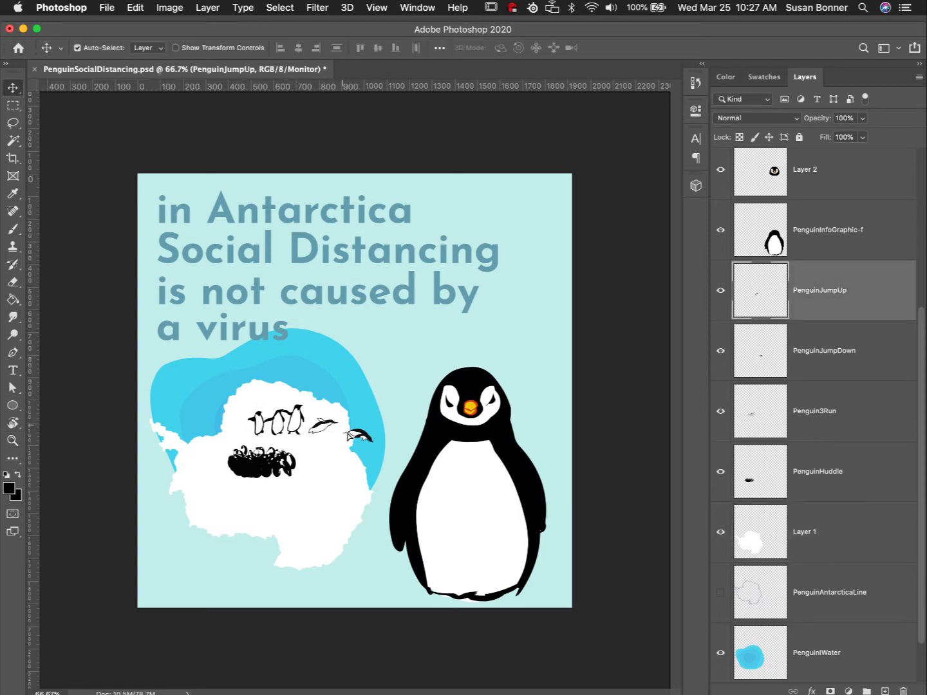
{"action": "left_click_drag", "start_coordinate": [337, 430], "coordinate": [366, 454]}
{"action": "key", "text": "super+z"}
Hide and show the head on Layer 2 to examine the penguin body beneath it
{"action": "left_click", "coordinate": [843, 239]}
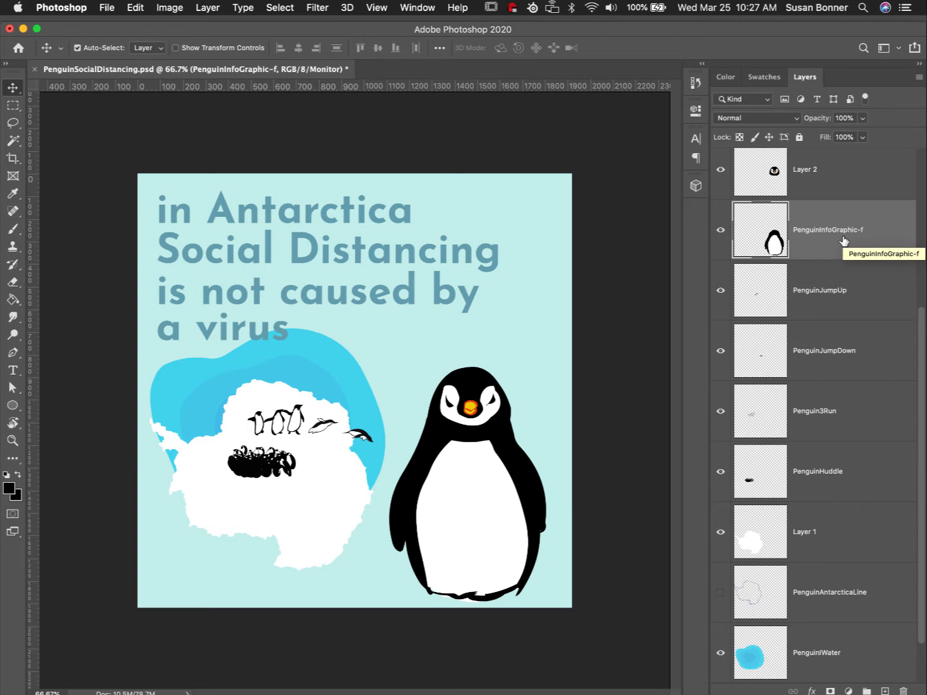
{"action": "left_click", "coordinate": [829, 184]}
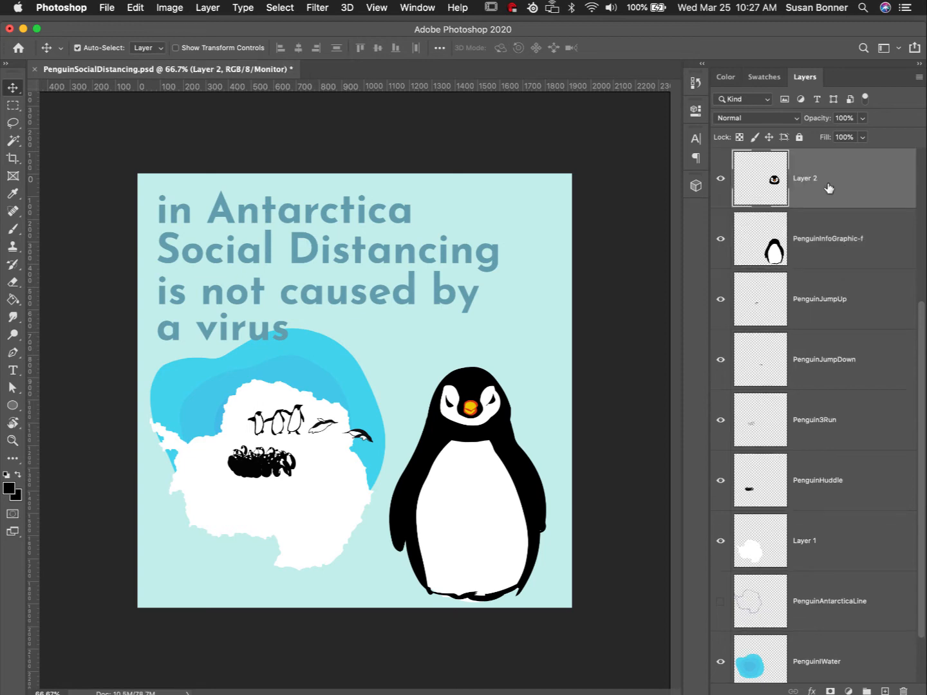
{"action": "left_click", "coordinate": [721, 181]}
{"action": "left_click", "coordinate": [721, 180]}
{"action": "left_click", "coordinate": [721, 181]}
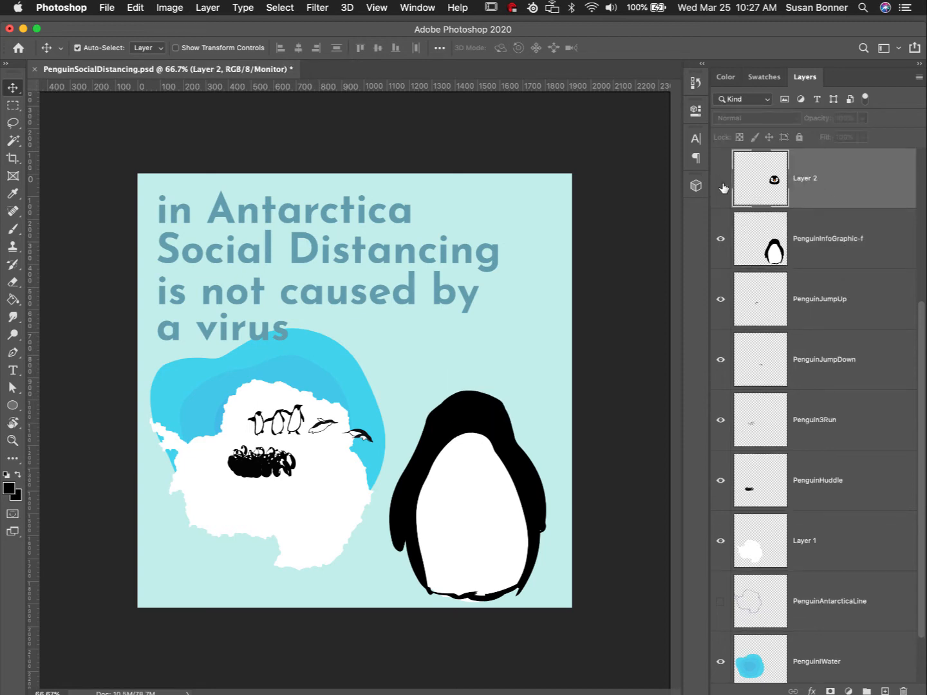
{"action": "left_click", "coordinate": [721, 182]}
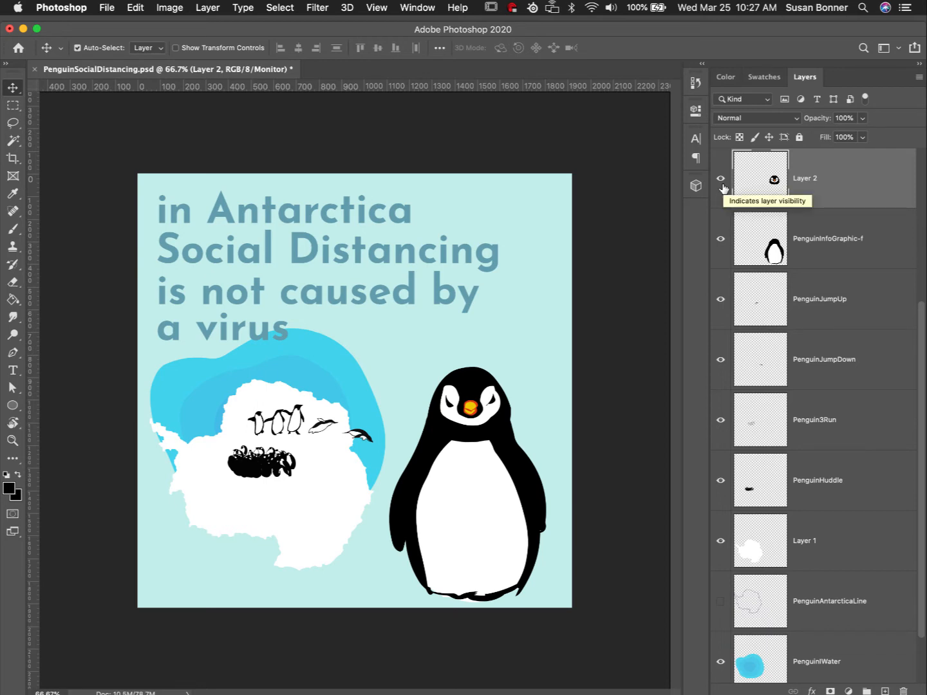
Paint black over the top of the white belly on PenguinInfoGraphic-f, lowering its rounded edge, and check it with Layer 2 hidden and shown
{"action": "left_click", "coordinate": [913, 346]}
{"action": "left_click", "coordinate": [817, 249]}
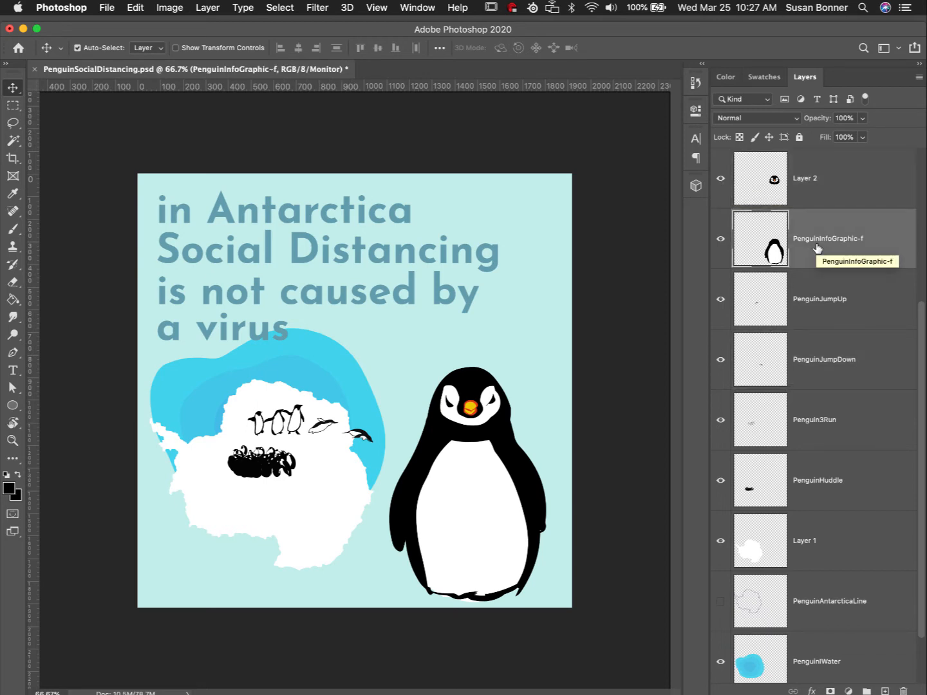
{"action": "key", "text": "b"}
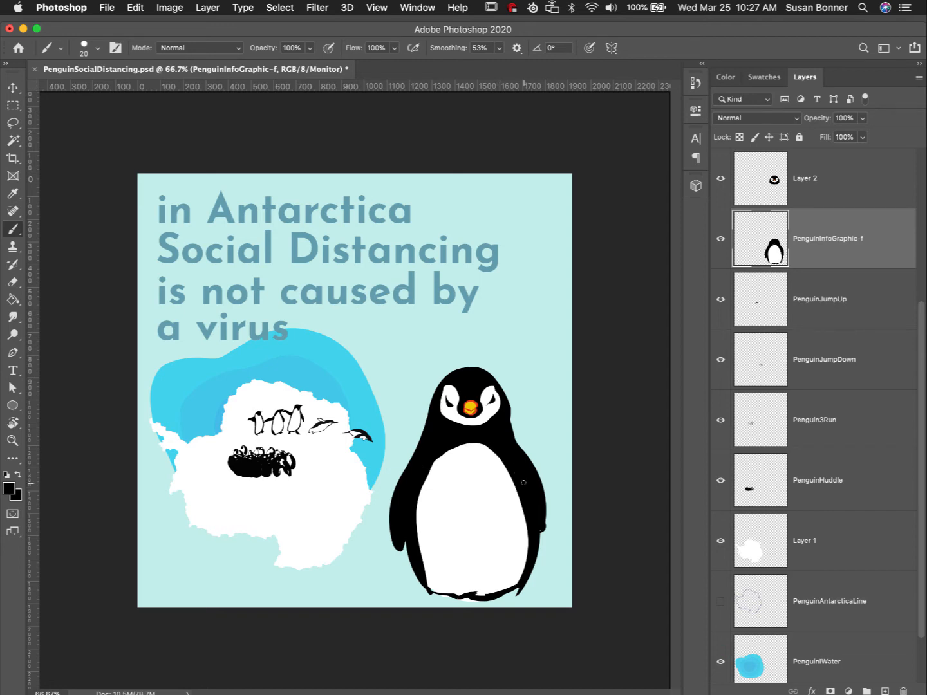
{"action": "left_click", "coordinate": [720, 180]}
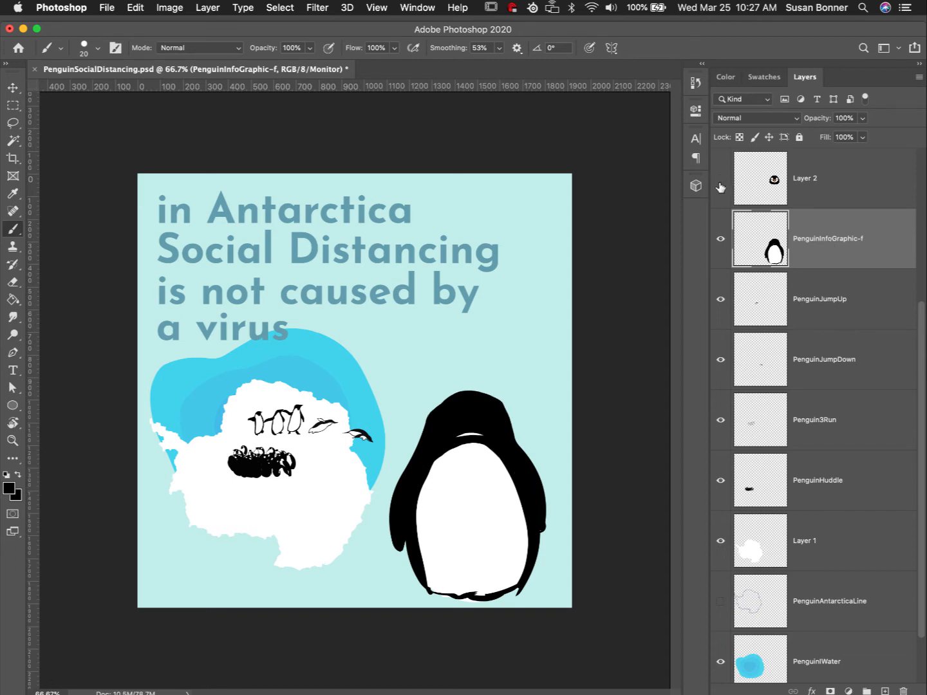
{"action": "left_click", "coordinate": [720, 179]}
{"action": "left_click", "coordinate": [721, 181]}
{"action": "left_click", "coordinate": [808, 187]}
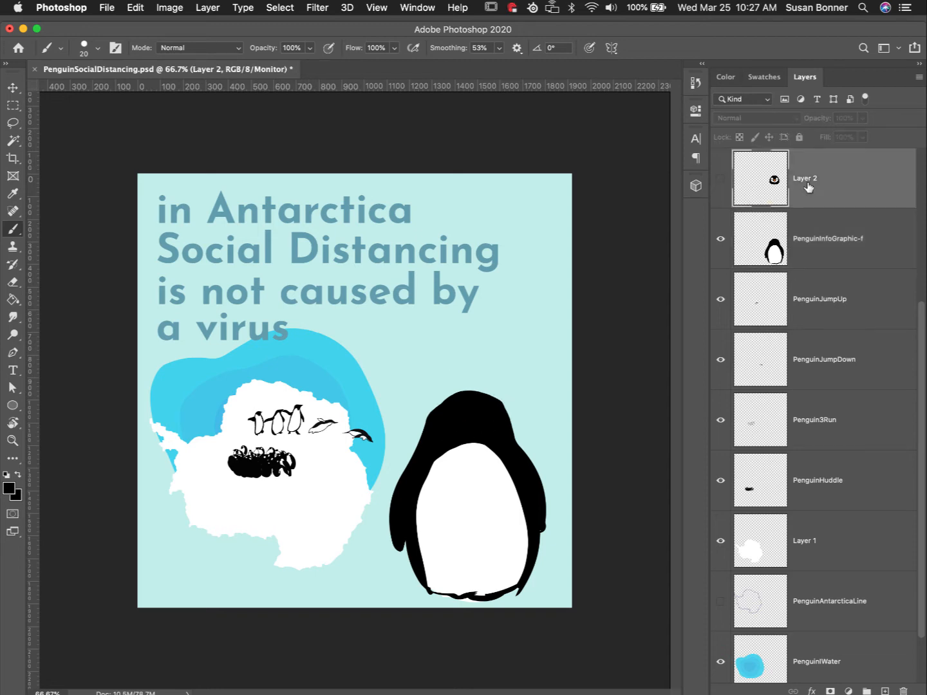
{"action": "left_click", "coordinate": [718, 182]}
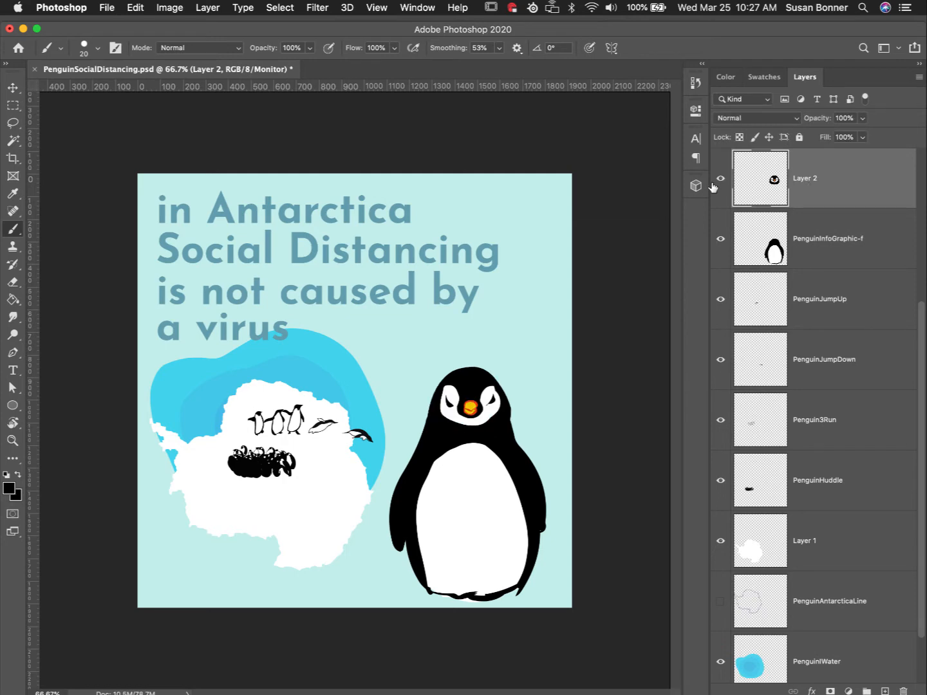
Try to rotate the head on Layer 2 by 9.19° about a pivot placed at the neck
{"action": "key", "text": "super+t"}
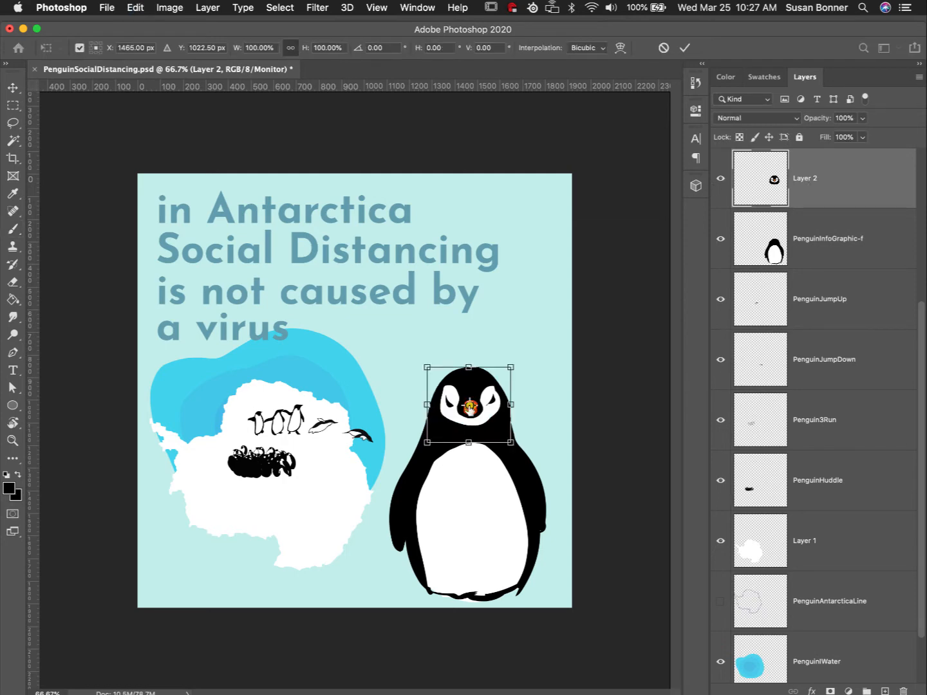
{"action": "left_click_drag", "start_coordinate": [469, 405], "coordinate": [472, 434]}
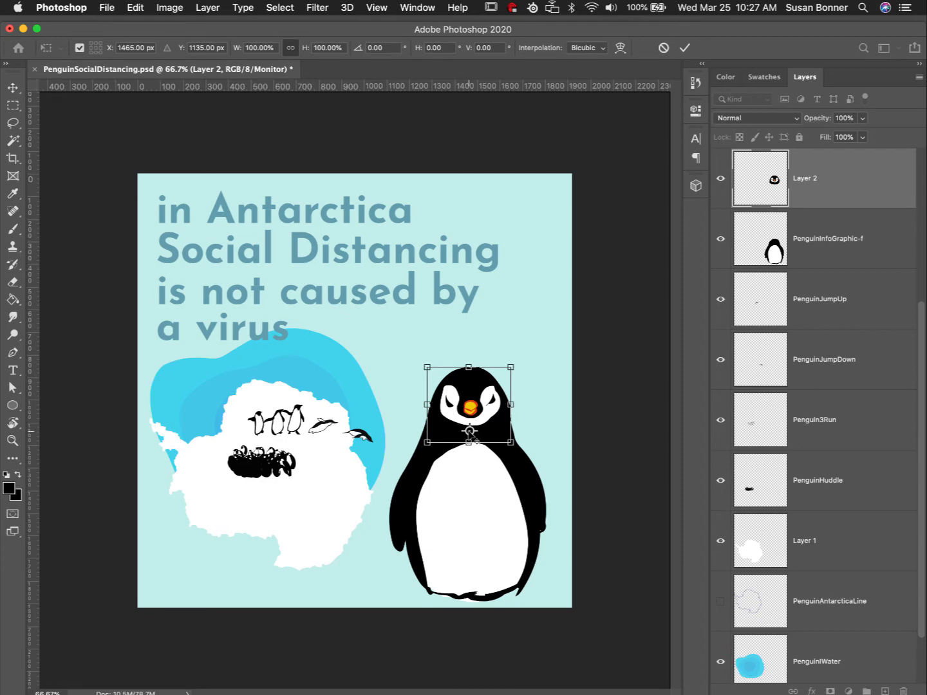
{"action": "left_click_drag", "start_coordinate": [509, 356], "coordinate": [518, 387]}
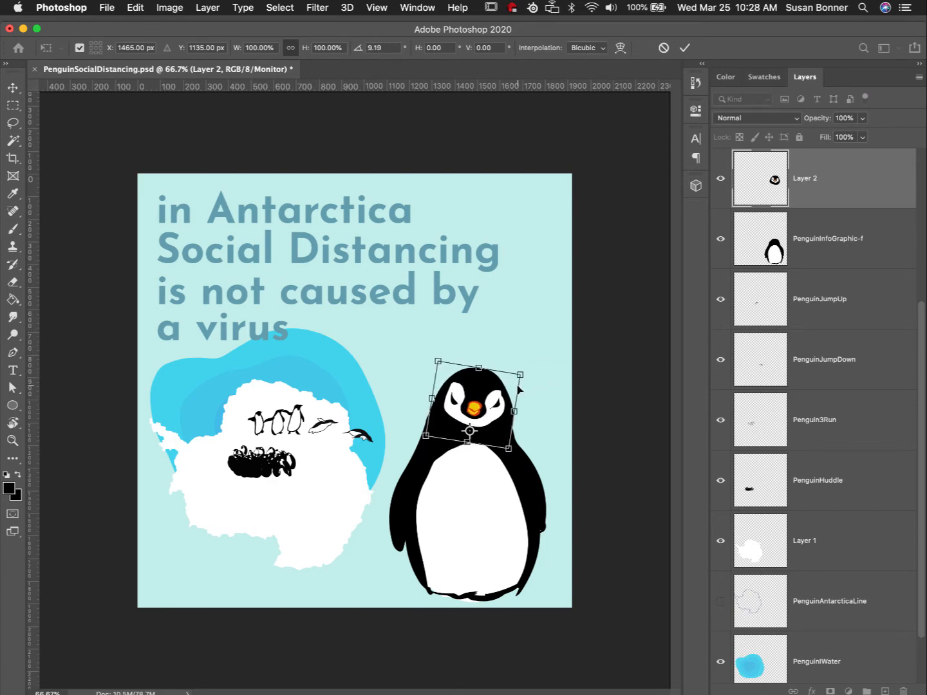
{"action": "key", "text": "Return"}
{"action": "key", "text": "b"}
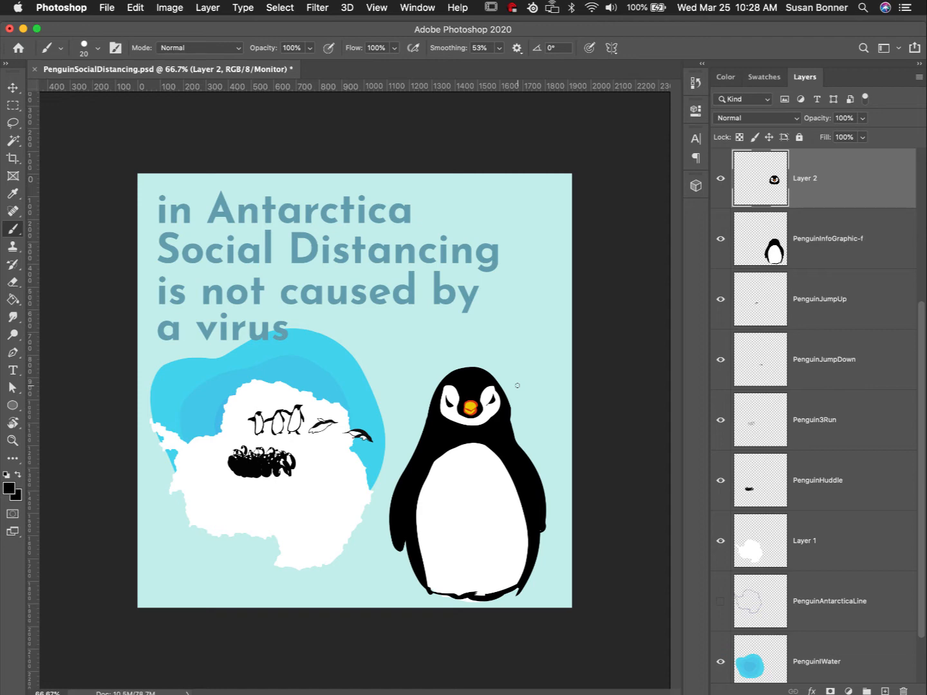
Lasso the large penguin's left wing on PenguinInfoGraphic-f and cut and paste it onto its own layer
{"action": "key", "text": "z"}
{"action": "left_click", "coordinate": [422, 525]}
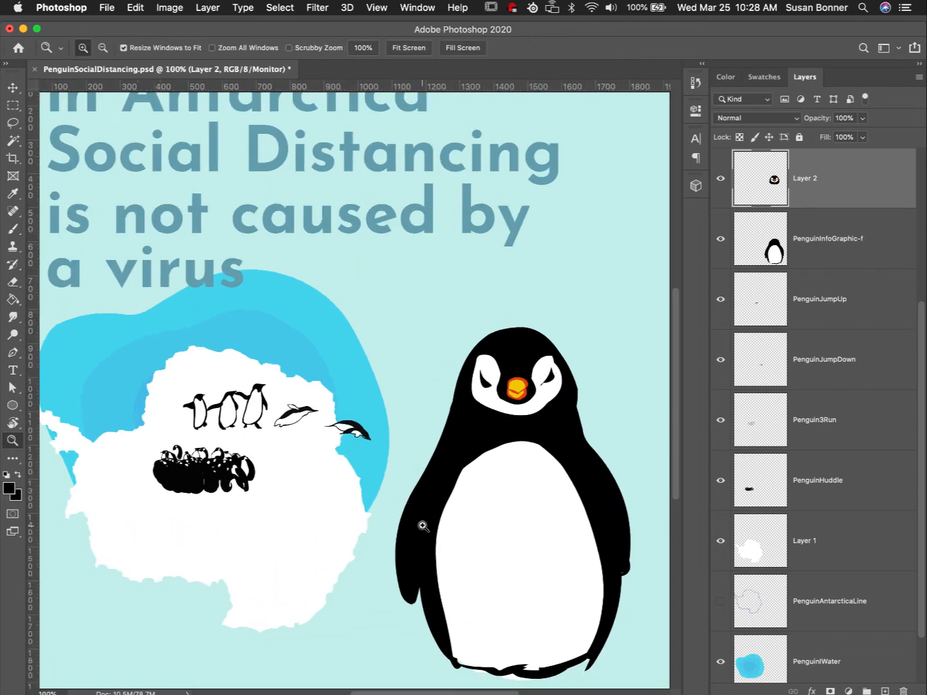
{"action": "left_click_drag", "start_coordinate": [422, 525], "coordinate": [471, 464]}
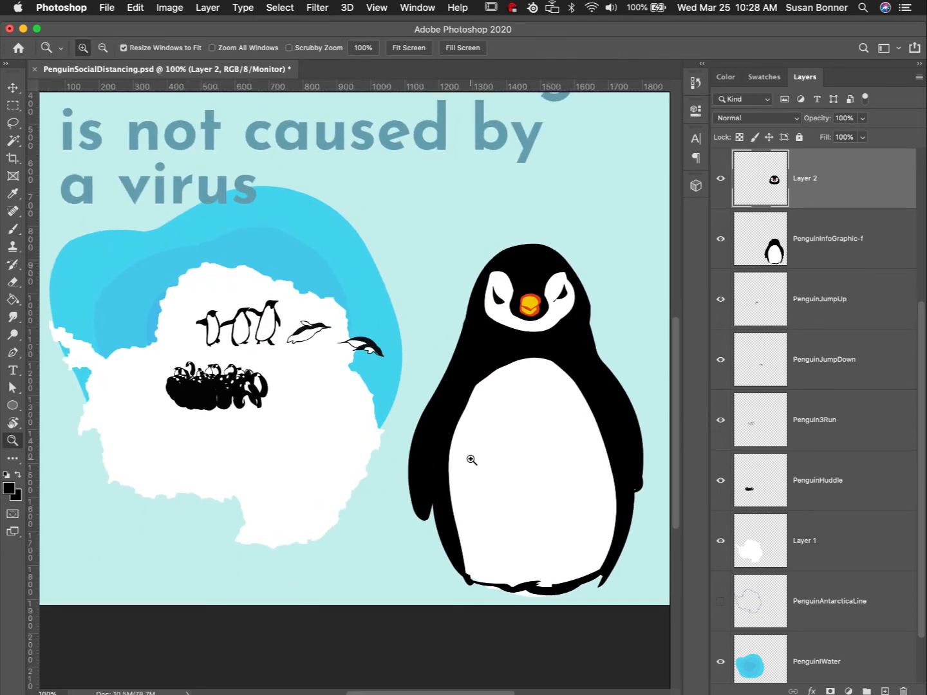
{"action": "key", "text": "l"}
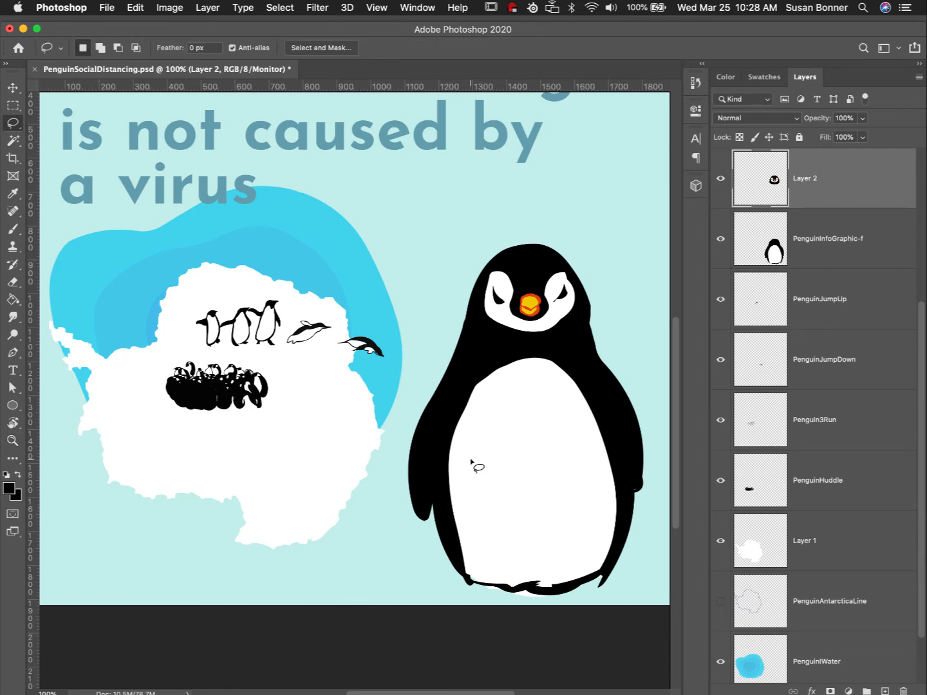
{"action": "left_click", "coordinate": [832, 251]}
{"action": "mouse_move", "coordinate": [426, 531]}
{"action": "left_mouse_down"}
{"action": "mouse_move", "coordinate": [471, 347]}
{"action": "mouse_move", "coordinate": [445, 331]}
{"action": "mouse_move", "coordinate": [397, 416]}
{"action": "mouse_move", "coordinate": [399, 547]}
{"action": "mouse_move", "coordinate": [422, 559]}
{"action": "mouse_move", "coordinate": [433, 522]}
{"action": "mouse_move", "coordinate": [428, 479]}
{"action": "left_mouse_up"}
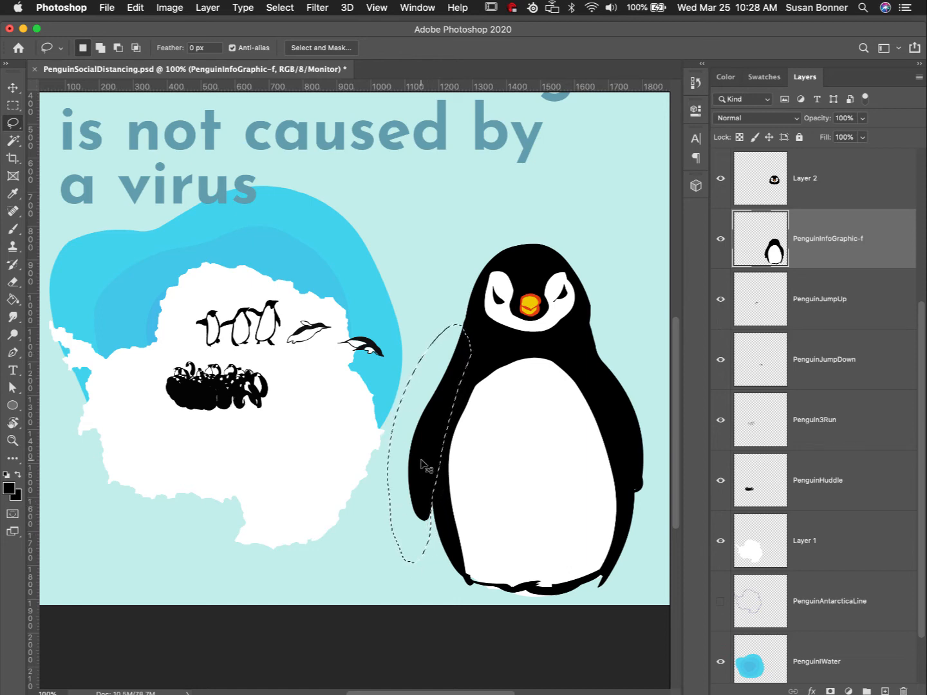
{"action": "key", "text": "super+x"}
{"action": "key", "text": "super+v"}
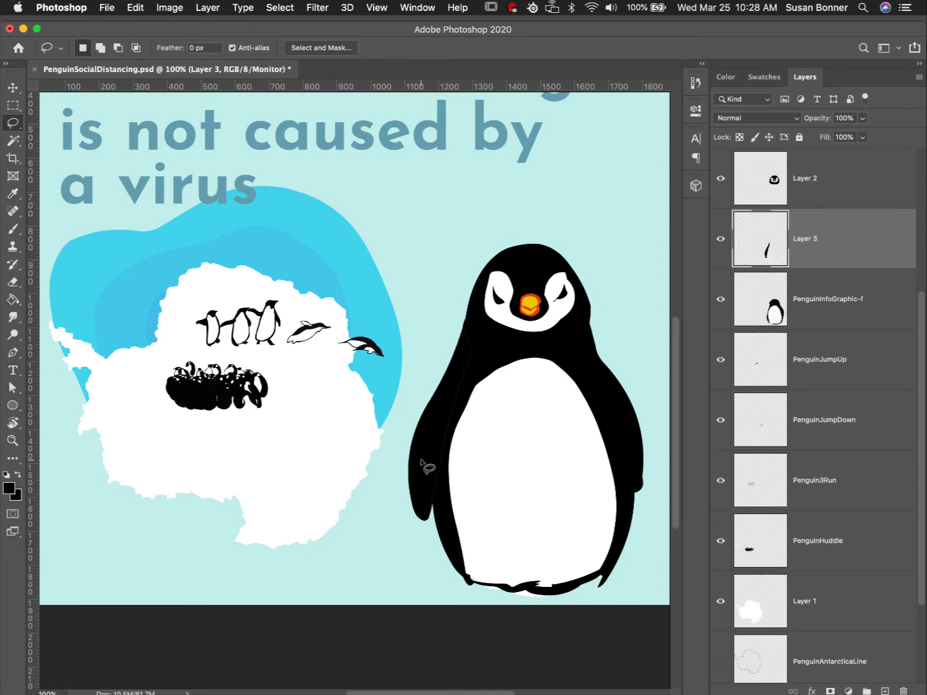
With the wing on Layer 3 hidden, round out the body's left edge on PenguinInfoGraphic-f in black, and show the wing again
{"action": "left_click", "coordinate": [836, 308]}
{"action": "left_click", "coordinate": [722, 250]}
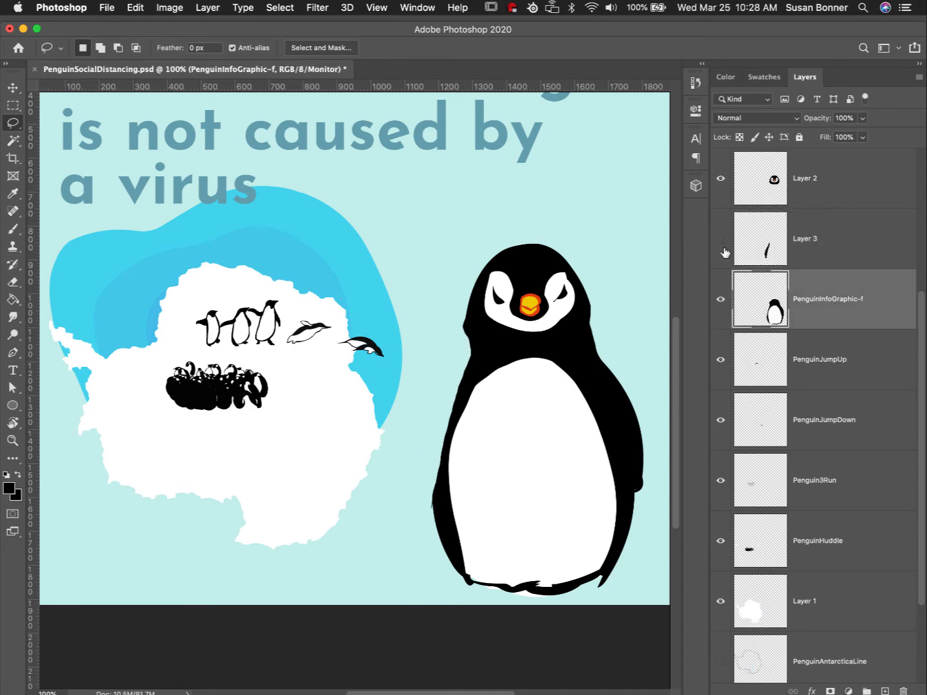
{"action": "key", "text": "e"}
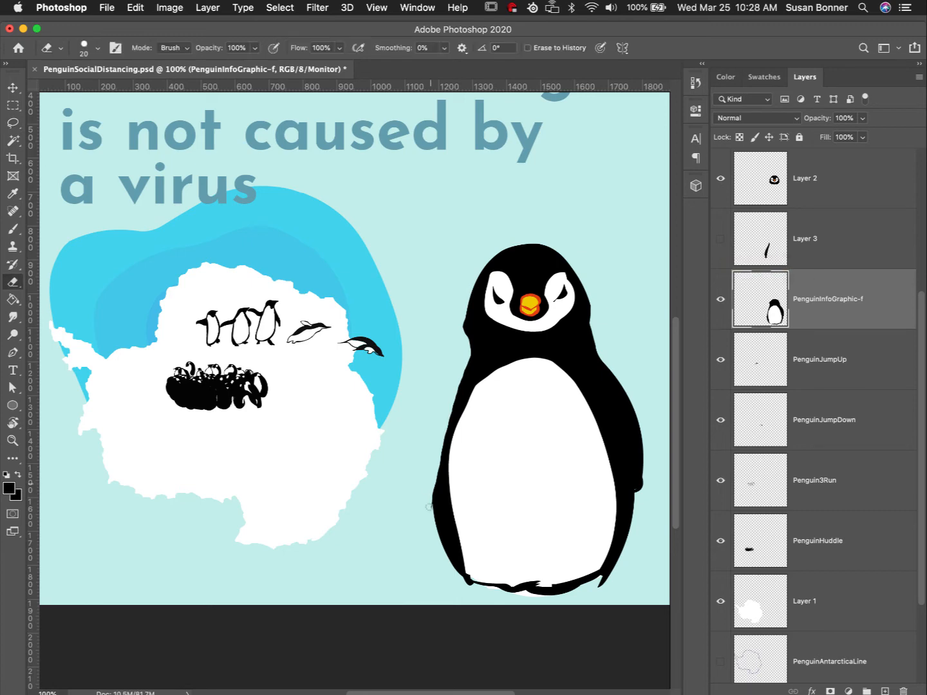
{"action": "key", "text": "b"}
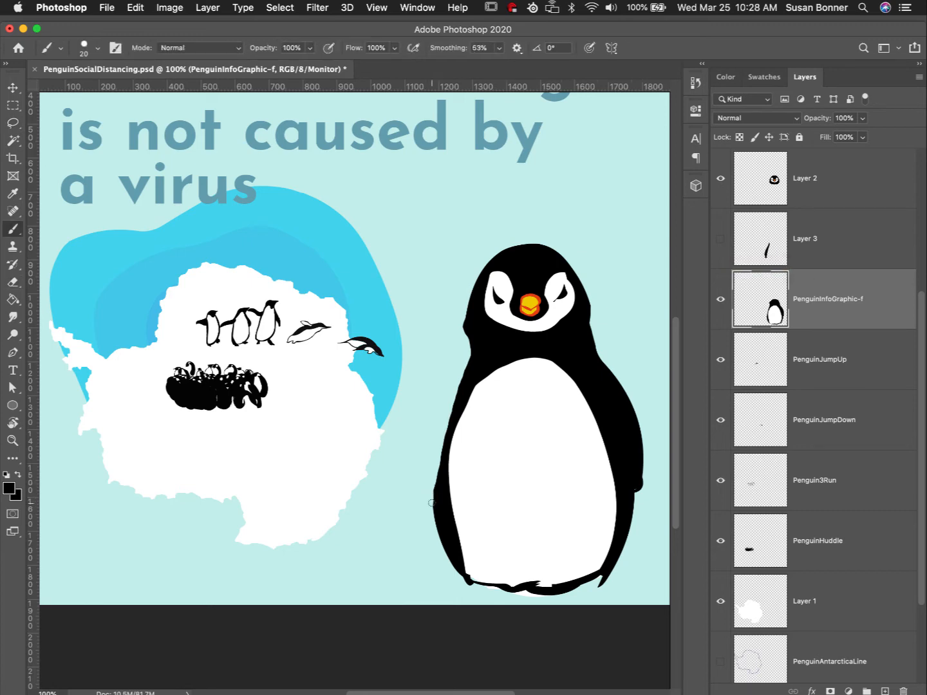
{"action": "mouse_move", "coordinate": [432, 503]}
{"action": "left_mouse_down"}
{"action": "mouse_move", "coordinate": [452, 398]}
{"action": "mouse_move", "coordinate": [485, 348]}
{"action": "mouse_move", "coordinate": [462, 384]}
{"action": "mouse_move", "coordinate": [446, 443]}
{"action": "mouse_move", "coordinate": [457, 395]}
{"action": "mouse_move", "coordinate": [435, 511]}
{"action": "mouse_move", "coordinate": [443, 451]}
{"action": "mouse_move", "coordinate": [438, 483]}
{"action": "left_mouse_up"}
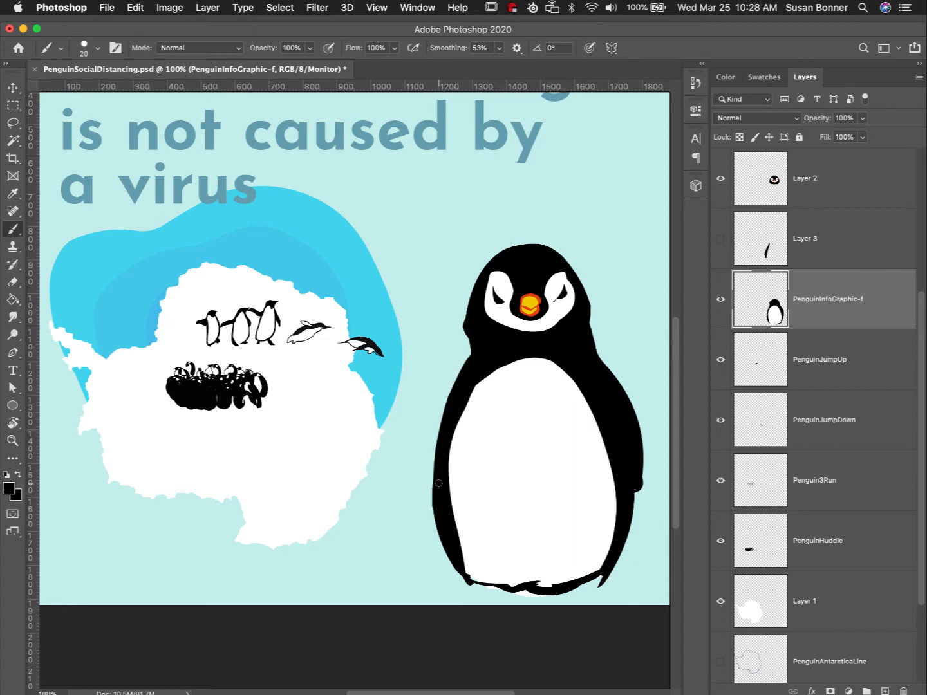
{"action": "left_click", "coordinate": [814, 238]}
{"action": "left_click", "coordinate": [721, 240]}
{"action": "left_click", "coordinate": [720, 241]}
{"action": "left_click", "coordinate": [721, 240]}
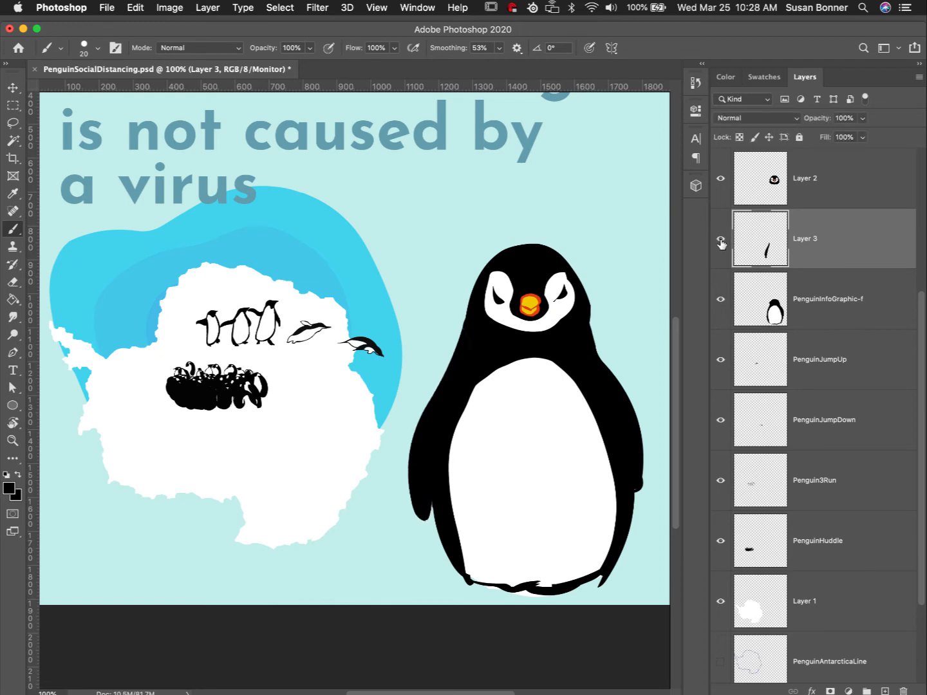
Try to rotate the left wing on Layer 3 by 3.30° about a pivot placed at the shoulder
{"action": "key", "text": "super+t"}
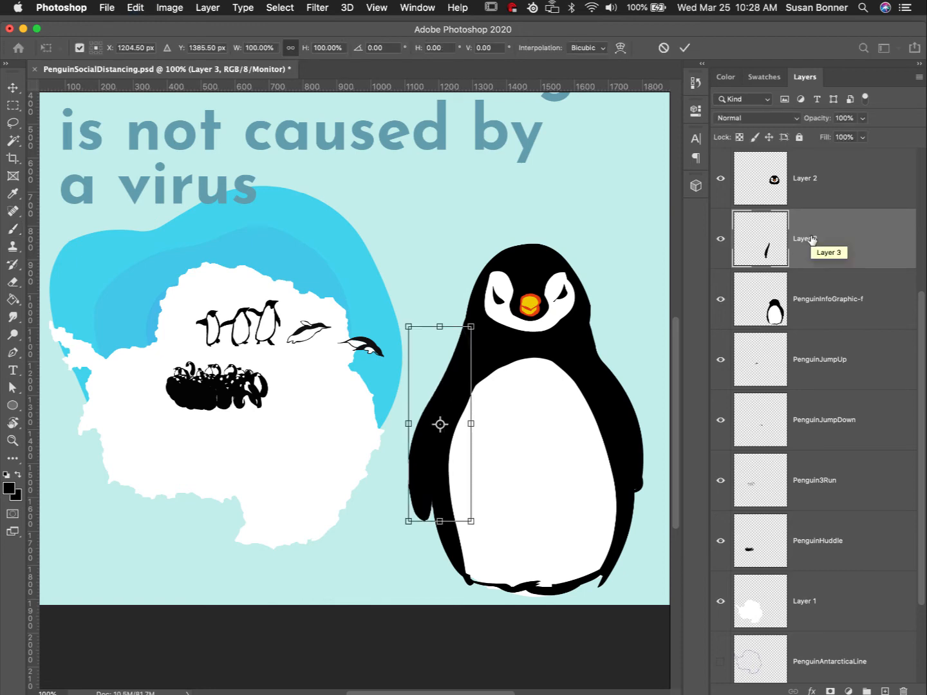
{"action": "left_click_drag", "start_coordinate": [463, 359], "coordinate": [464, 359]}
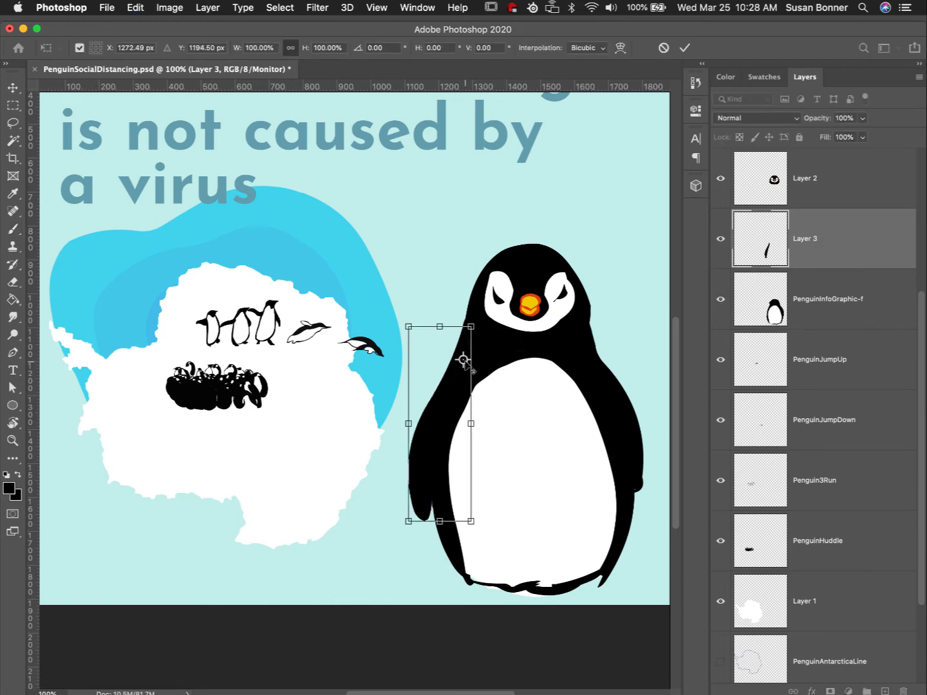
{"action": "left_click_drag", "start_coordinate": [444, 541], "coordinate": [473, 554]}
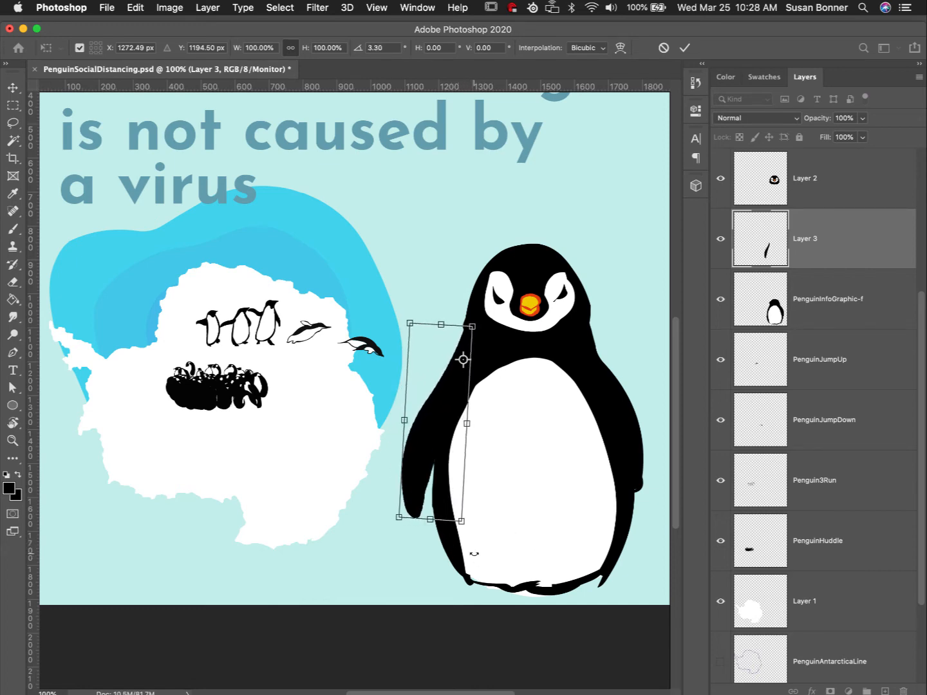
{"action": "key", "text": "Return"}
{"action": "key", "text": "b"}
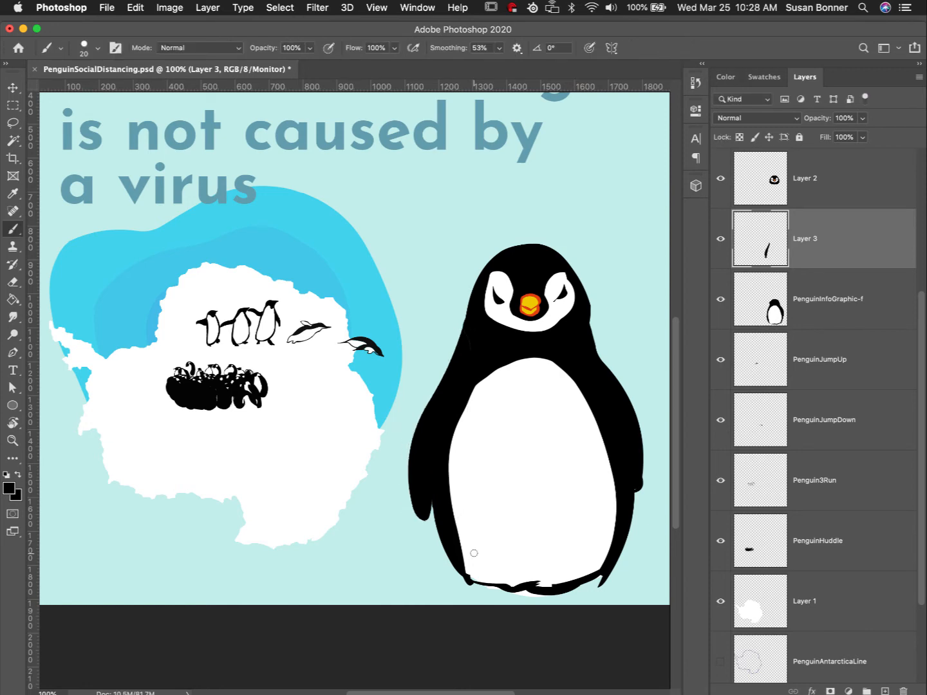
Lasso the large penguin's right wing, cut it from PenguinInfoGraphic-f, paste it in place on its own layer, and hide that layer
{"action": "key", "text": "l"}
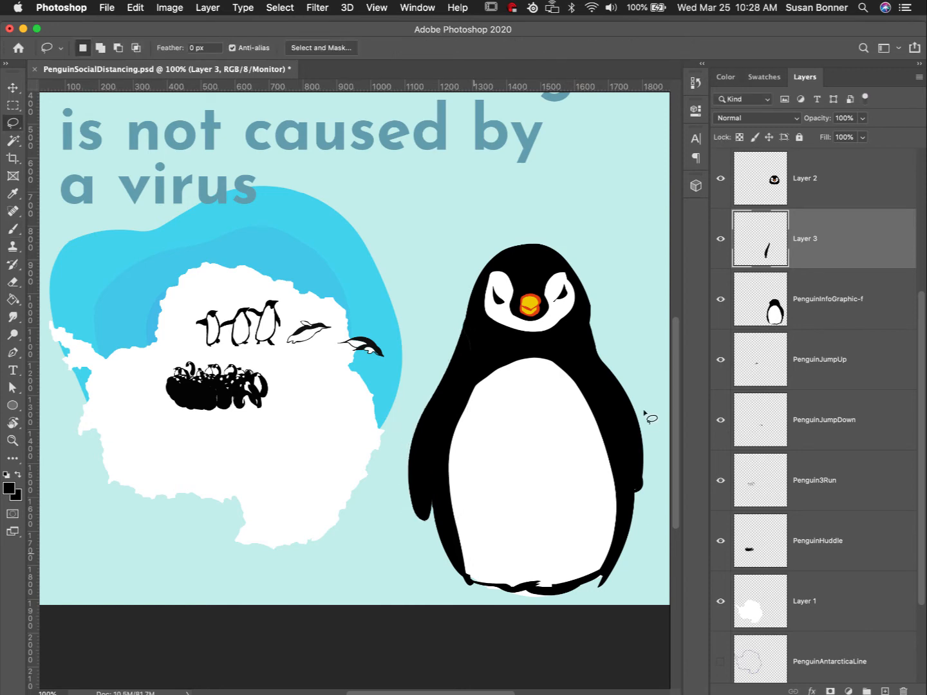
{"action": "mouse_move", "coordinate": [643, 408]}
{"action": "left_mouse_down"}
{"action": "mouse_move", "coordinate": [641, 499]}
{"action": "mouse_move", "coordinate": [589, 368]}
{"action": "mouse_move", "coordinate": [652, 407]}
{"action": "left_mouse_up"}
{"action": "key", "text": "alt"}
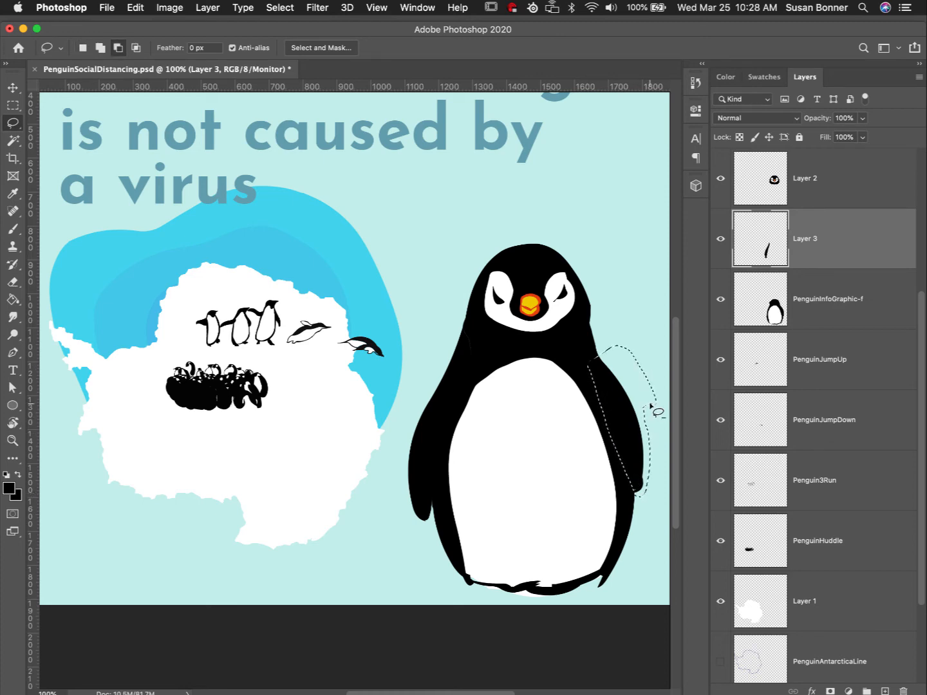
{"action": "mouse_move", "coordinate": [583, 362]}
{"action": "left_mouse_down"}
{"action": "mouse_move", "coordinate": [631, 480]}
{"action": "mouse_move", "coordinate": [631, 515]}
{"action": "mouse_move", "coordinate": [594, 505]}
{"action": "mouse_move", "coordinate": [568, 380]}
{"action": "left_mouse_up"}
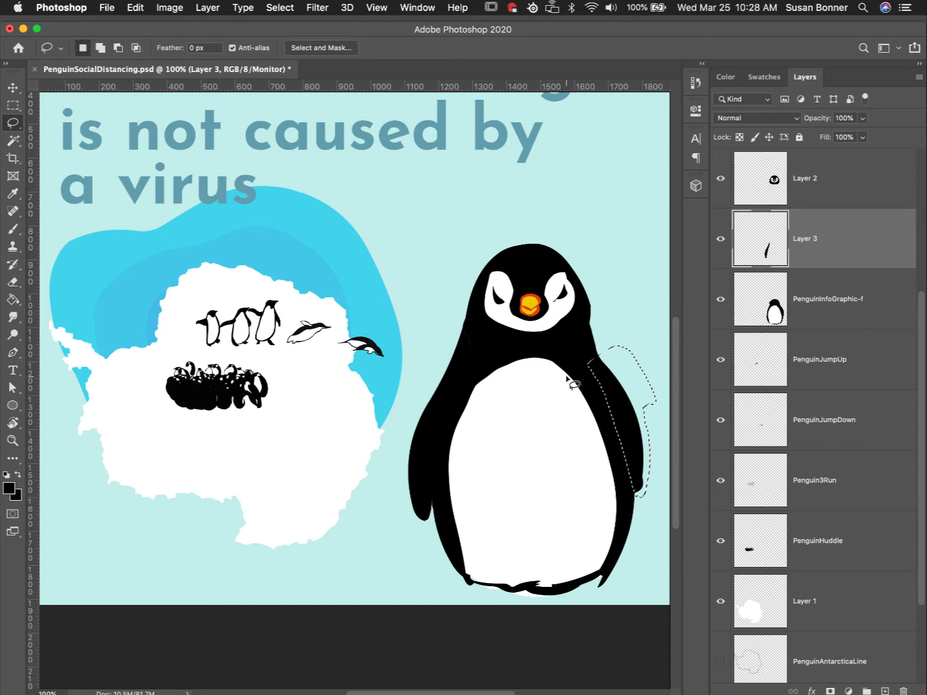
{"action": "scroll", "coordinate": [573, 386], "scroll_direction": "right", "scroll_amount": 3}
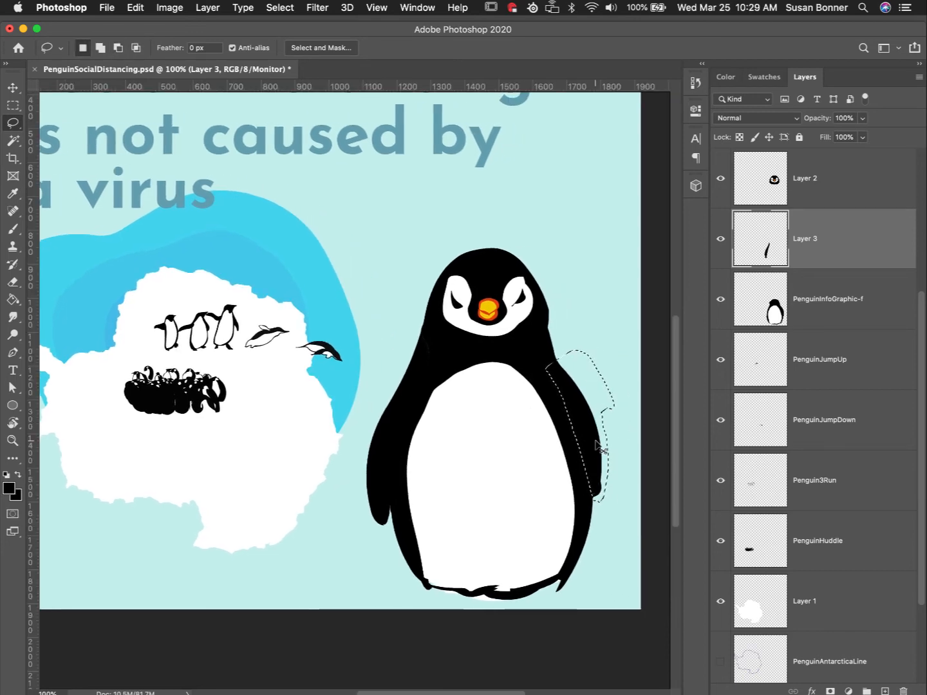
{"action": "left_click", "coordinate": [824, 312]}
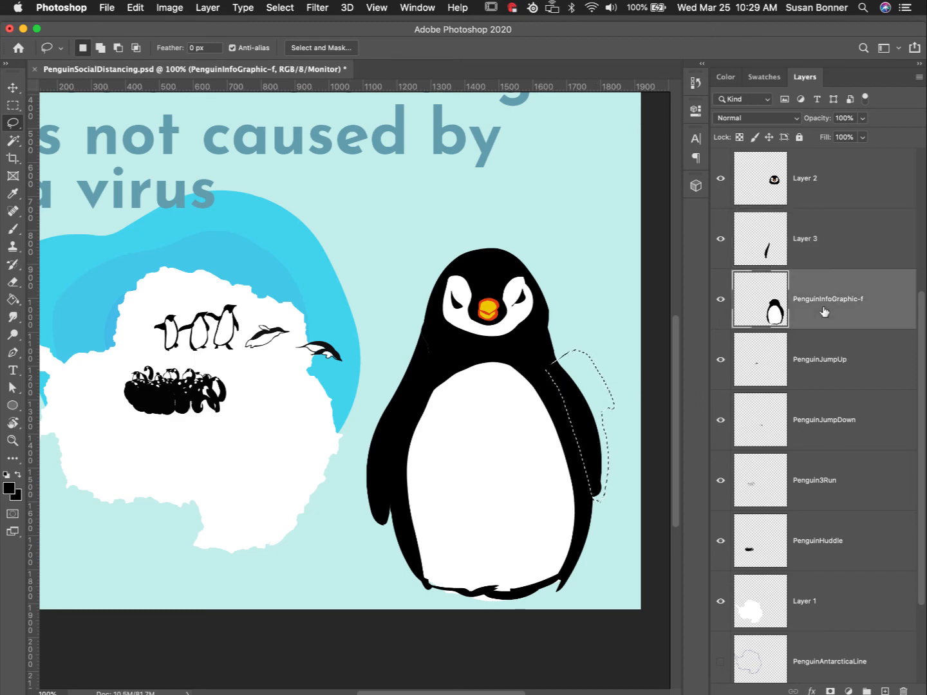
{"action": "key", "text": "super+d"}
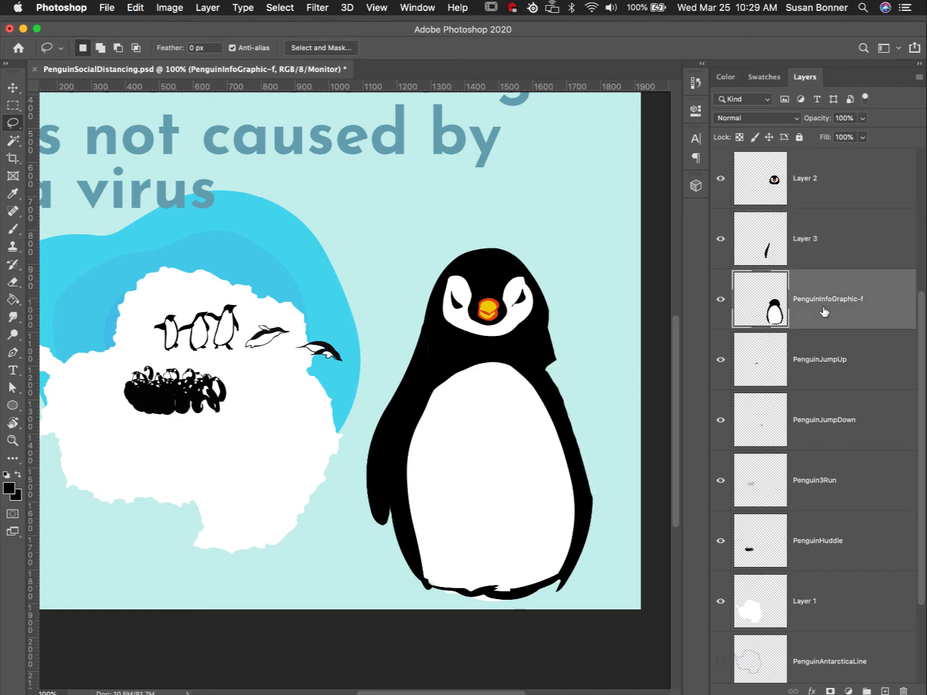
{"action": "key", "text": "super+shift+v"}
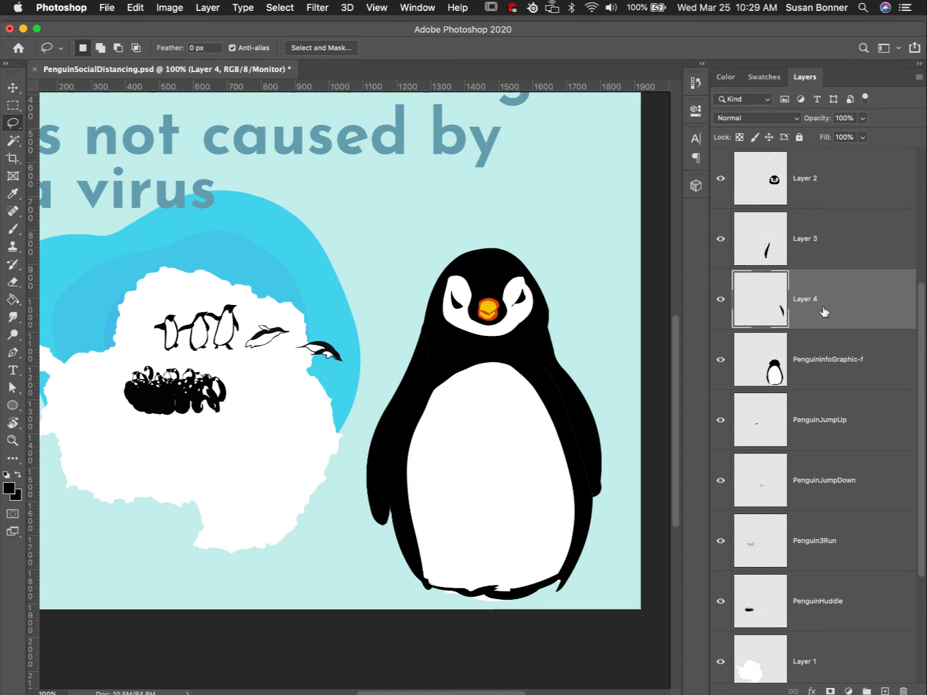
{"action": "left_click", "coordinate": [721, 300]}
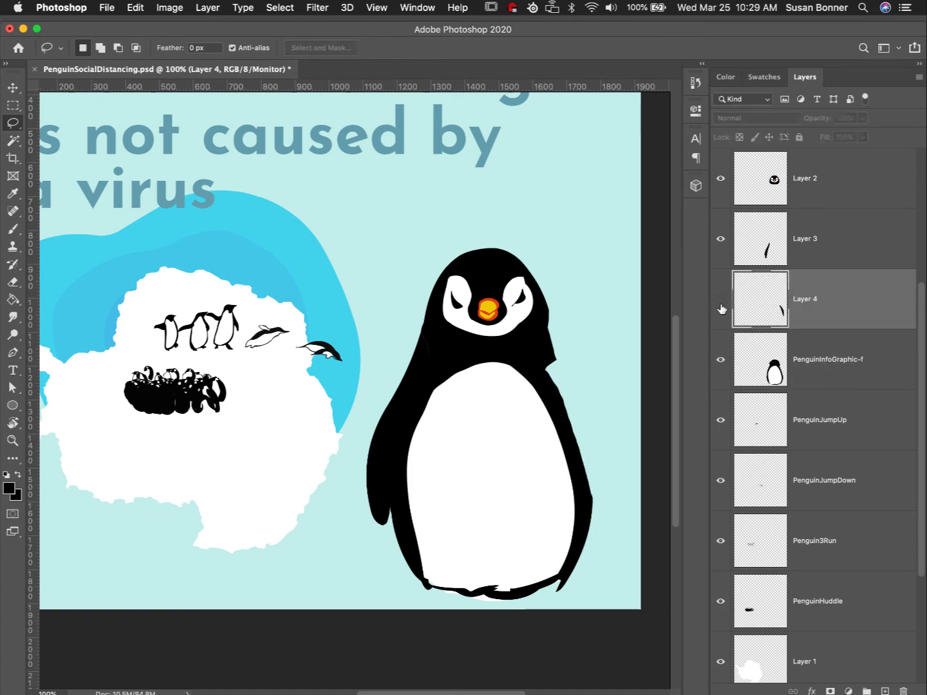
Paint the body's right edge on PenguinInfoGraphic-f in black where the wing was cut out, enlarging the brush to 40 px
{"action": "key", "text": "b"}
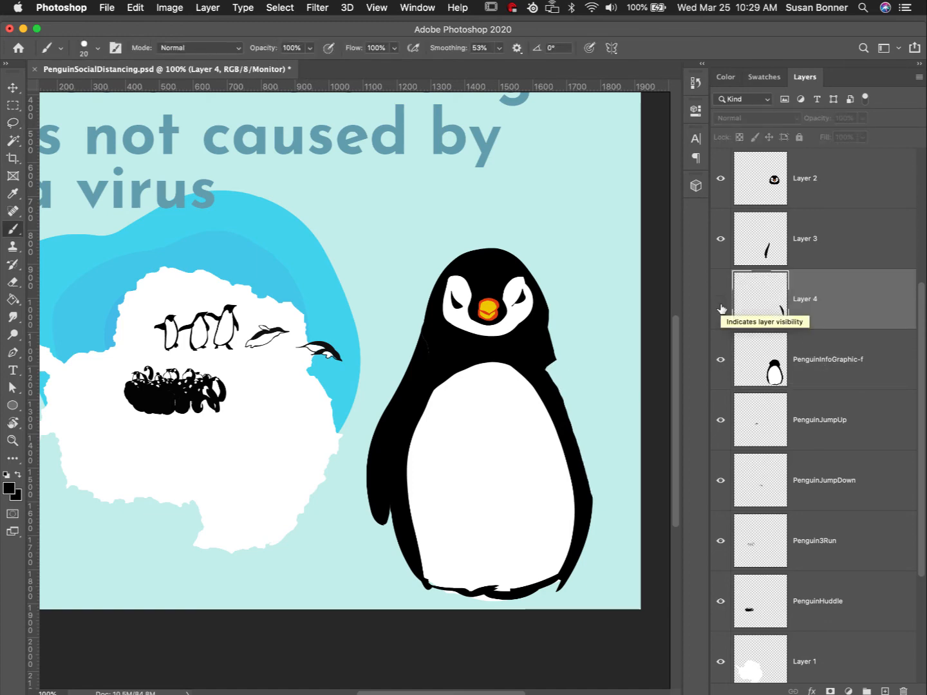
{"action": "left_click", "coordinate": [558, 374]}
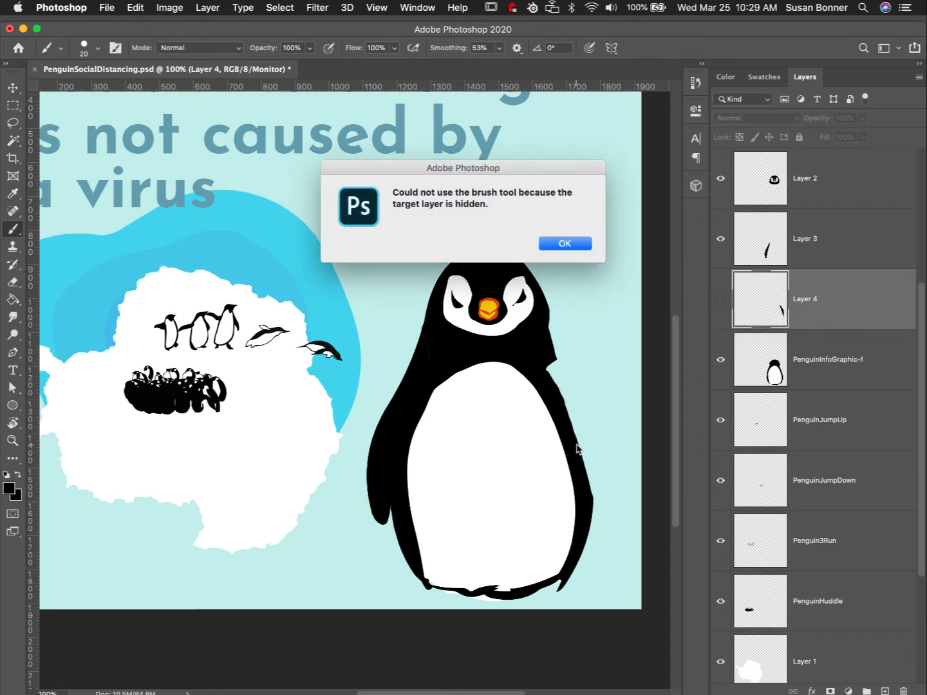
{"action": "left_click", "coordinate": [585, 244]}
{"action": "left_click", "coordinate": [817, 366]}
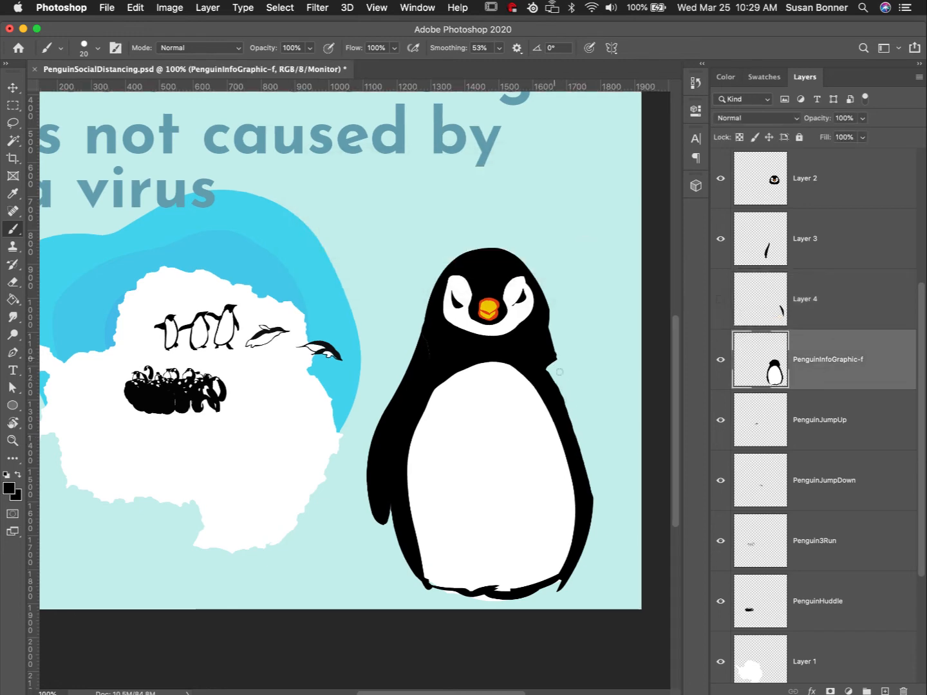
{"action": "left_click_drag", "start_coordinate": [555, 355], "coordinate": [588, 495]}
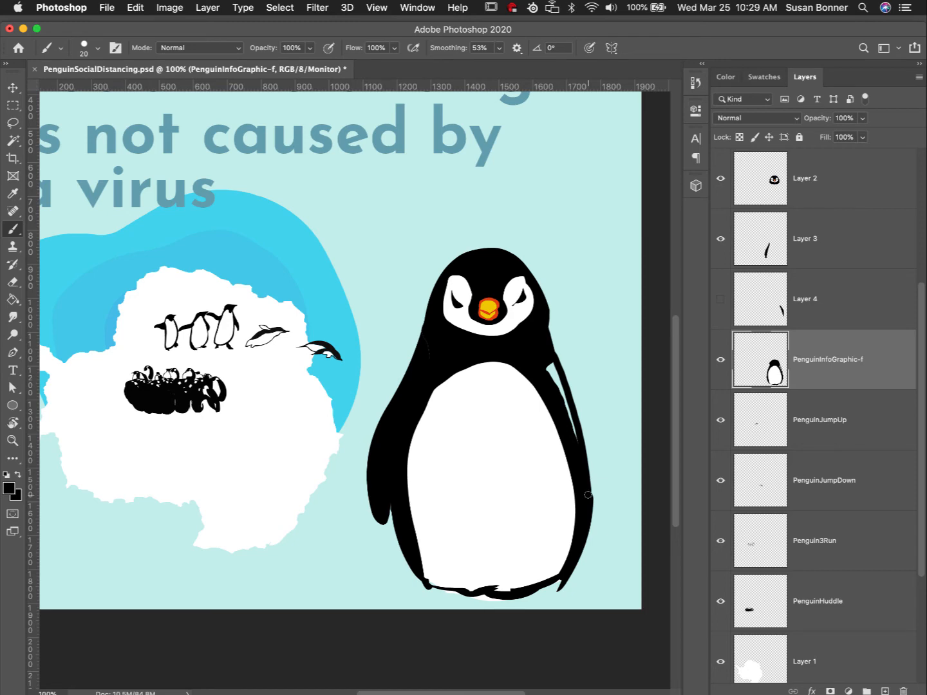
{"action": "key", "text": "bracketright"}
{"action": "key", "text": "bracketright"}
{"action": "left_click_drag", "start_coordinate": [553, 365], "coordinate": [576, 455]}
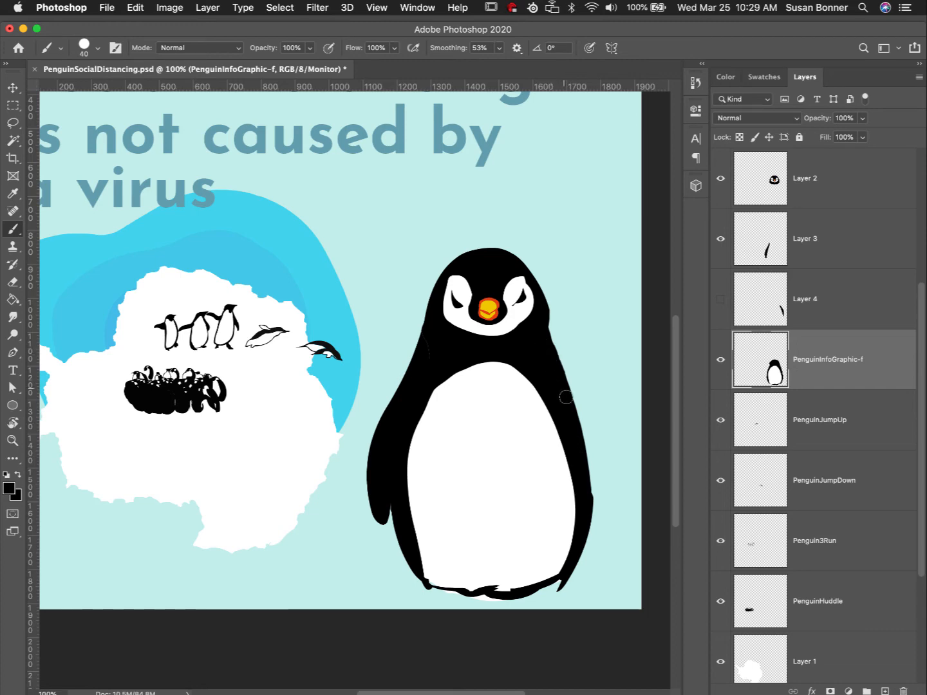
{"action": "mouse_move", "coordinate": [566, 398]}
{"action": "left_mouse_down"}
{"action": "mouse_move", "coordinate": [588, 512]}
{"action": "mouse_move", "coordinate": [587, 500]}
{"action": "left_mouse_up"}
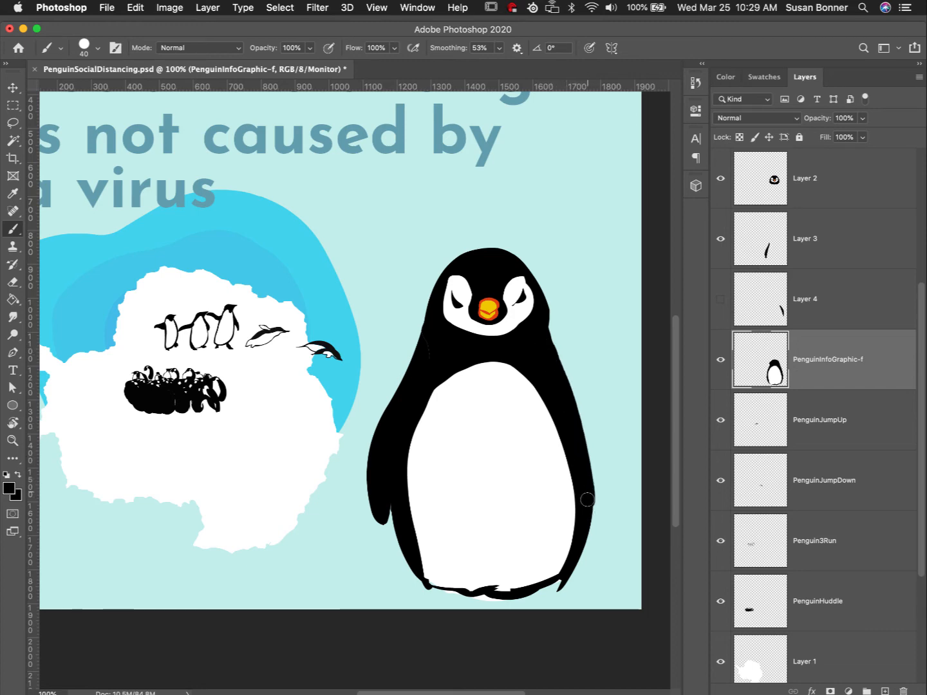
Trim the lower part of the body's right edge with the Eraser and smooth its curve with the black 40 px brush
{"action": "key", "text": "e"}
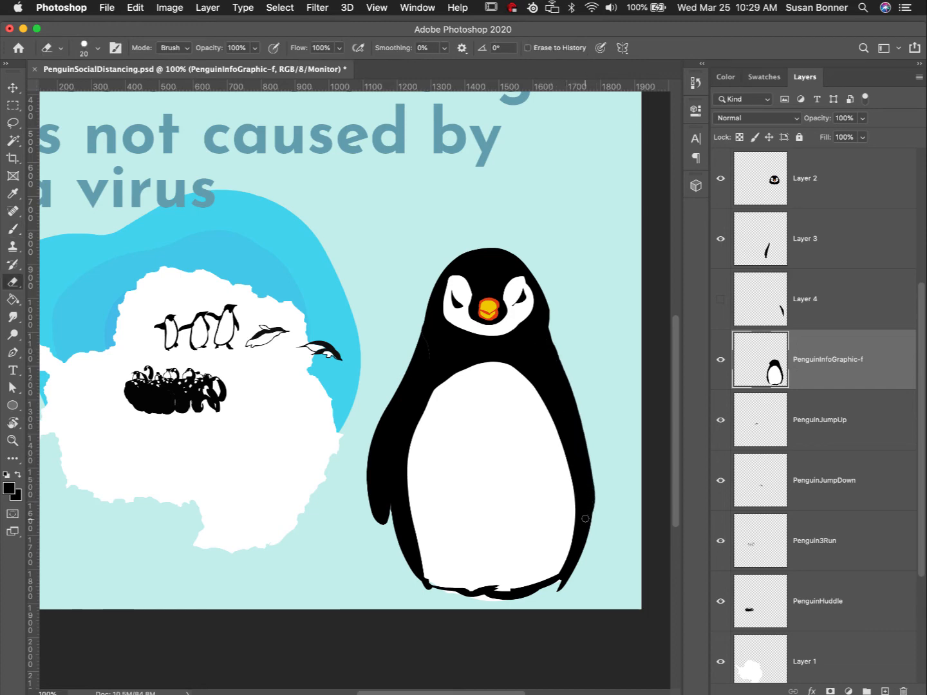
{"action": "mouse_move", "coordinate": [585, 518]}
{"action": "left_mouse_down"}
{"action": "mouse_move", "coordinate": [598, 490]}
{"action": "mouse_move", "coordinate": [596, 443]}
{"action": "mouse_move", "coordinate": [593, 534]}
{"action": "left_mouse_up"}
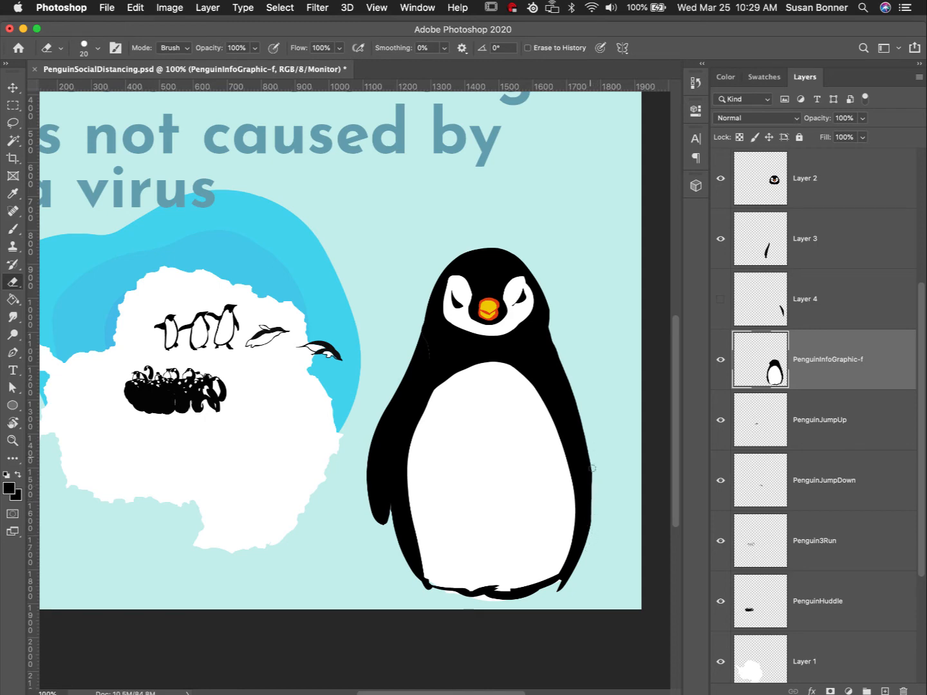
{"action": "left_click_drag", "start_coordinate": [592, 469], "coordinate": [586, 536]}
{"action": "key", "text": "b"}
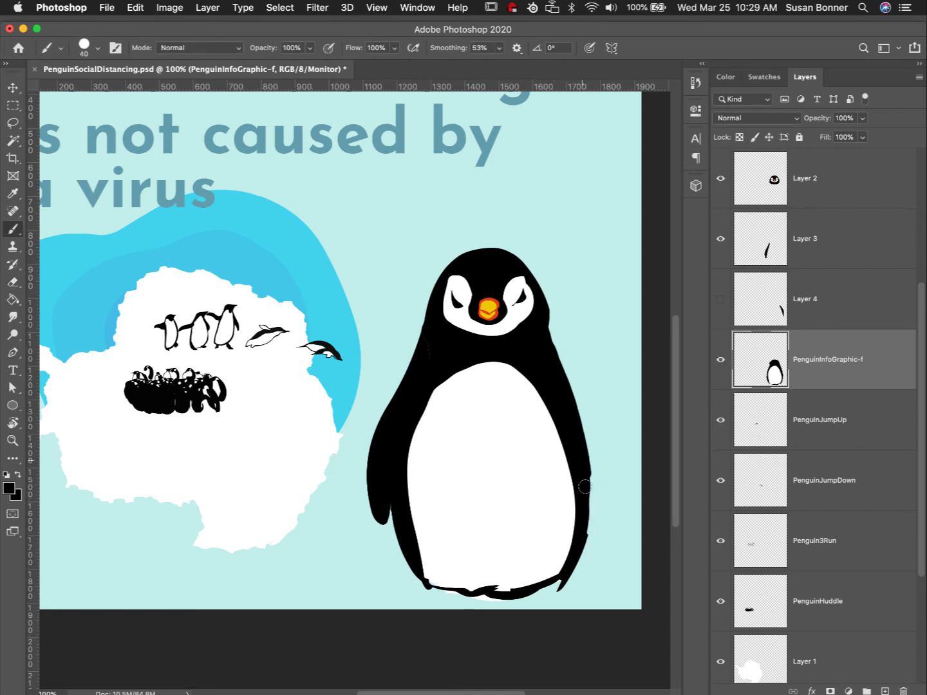
{"action": "left_click_drag", "start_coordinate": [583, 465], "coordinate": [579, 547]}
{"action": "key", "text": "e"}
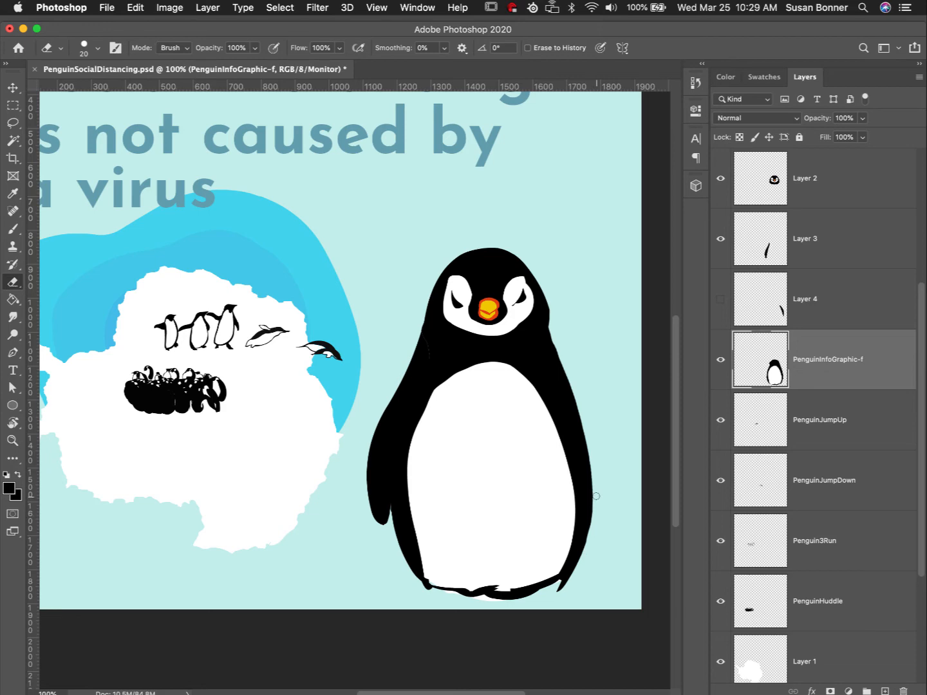
Show Layer 4, hide PenguinInfoGraphic-f, and round out the right wing's tip in black with the 40 px brush
{"action": "left_click", "coordinate": [818, 300]}
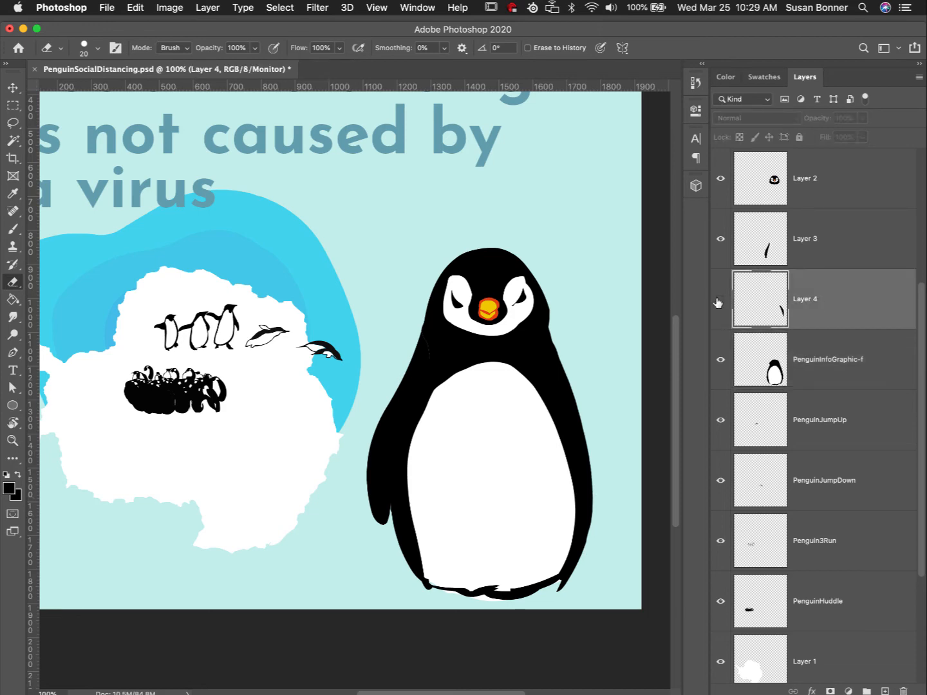
{"action": "left_click", "coordinate": [720, 300]}
{"action": "left_click", "coordinate": [720, 300]}
{"action": "left_click", "coordinate": [720, 300]}
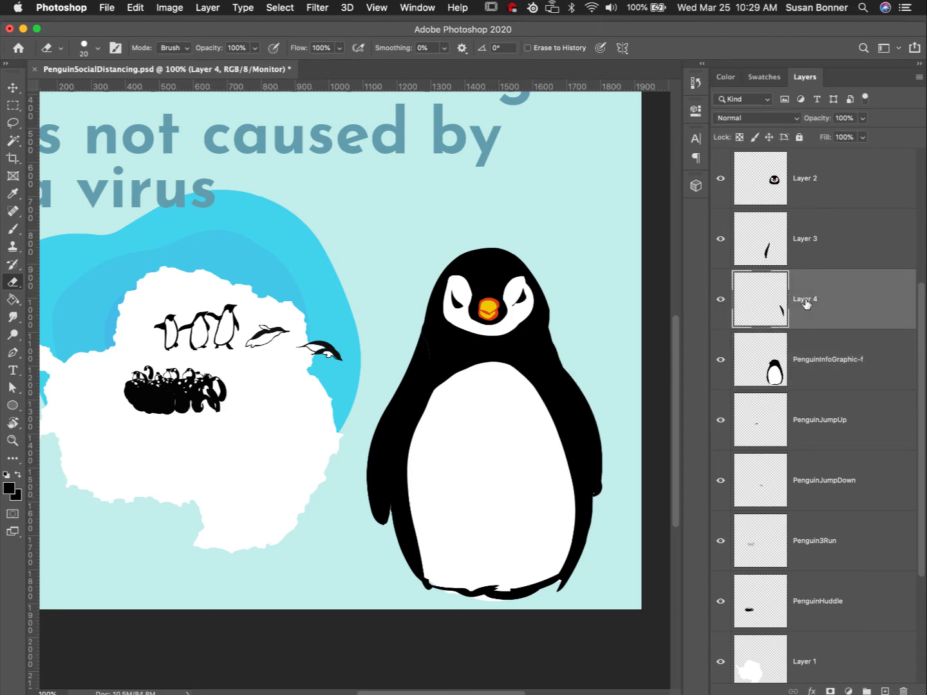
{"action": "key", "text": "b"}
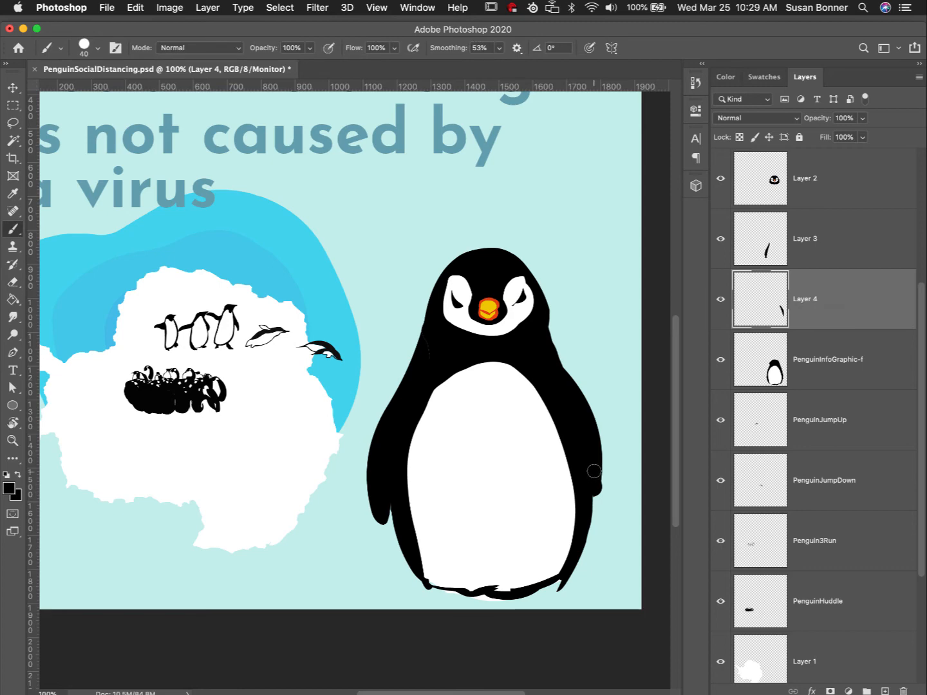
{"action": "left_click", "coordinate": [720, 359]}
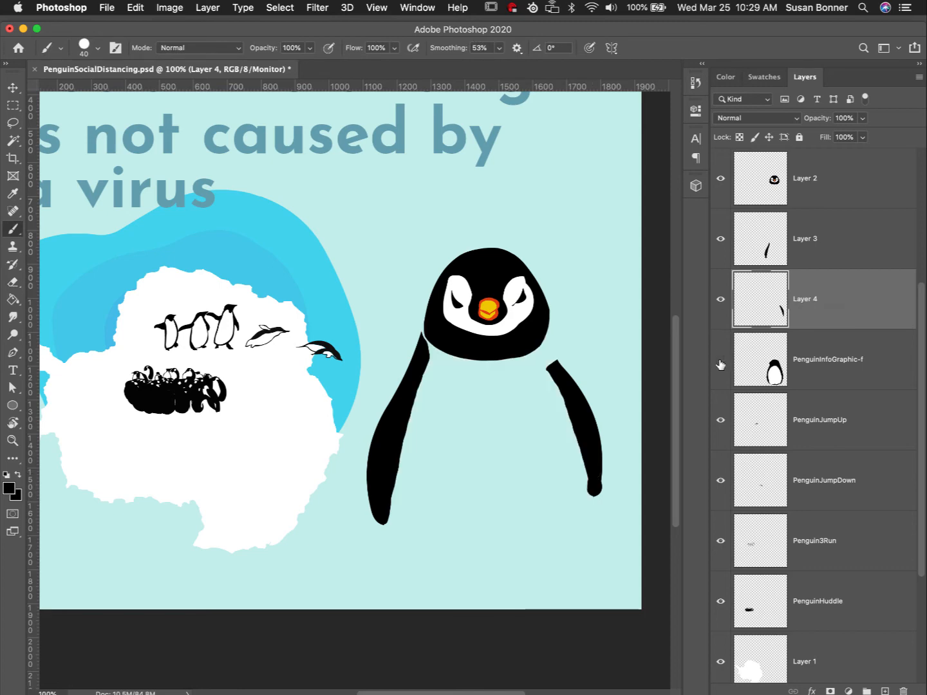
{"action": "key", "text": "e"}
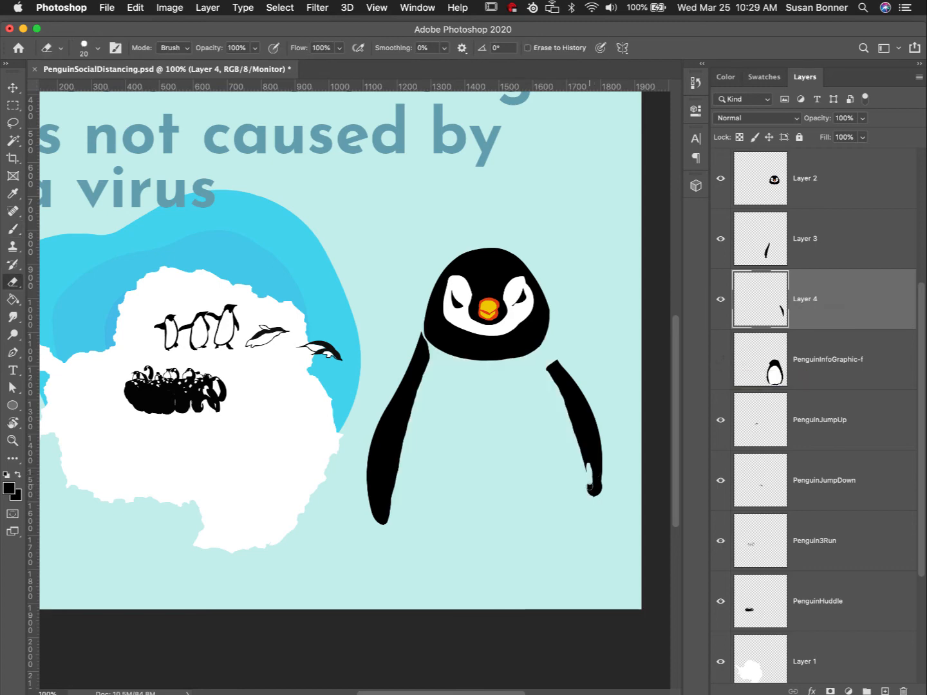
{"action": "key", "text": "b"}
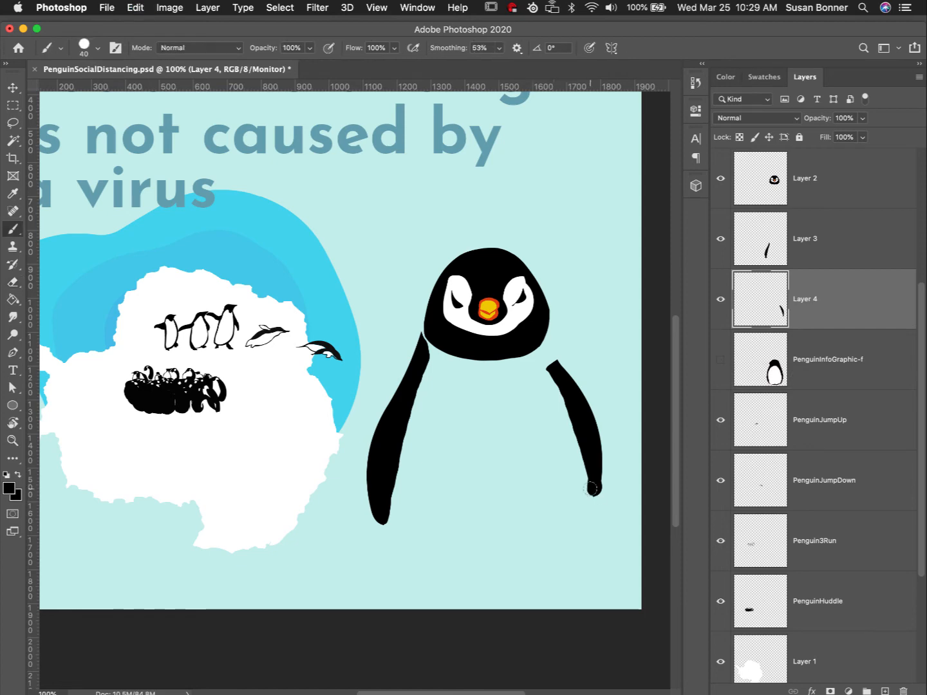
{"action": "left_click_drag", "start_coordinate": [593, 494], "coordinate": [595, 448]}
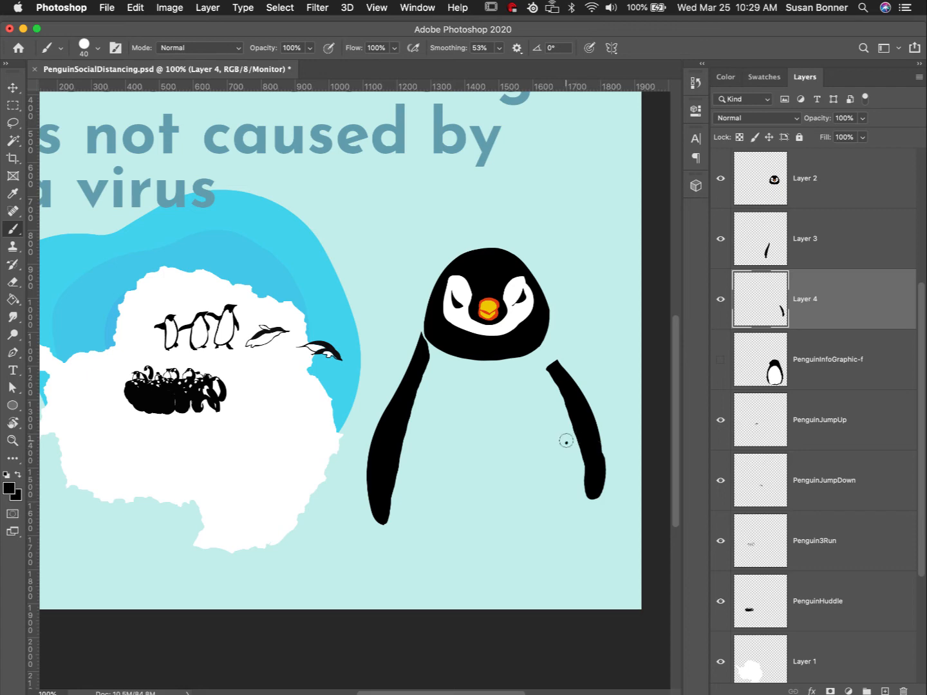
Erase the excess black around the right wing's tip on Layer 4 with the body hidden, and show PenguinInfoGraphic-f again
{"action": "left_click", "coordinate": [905, 424]}
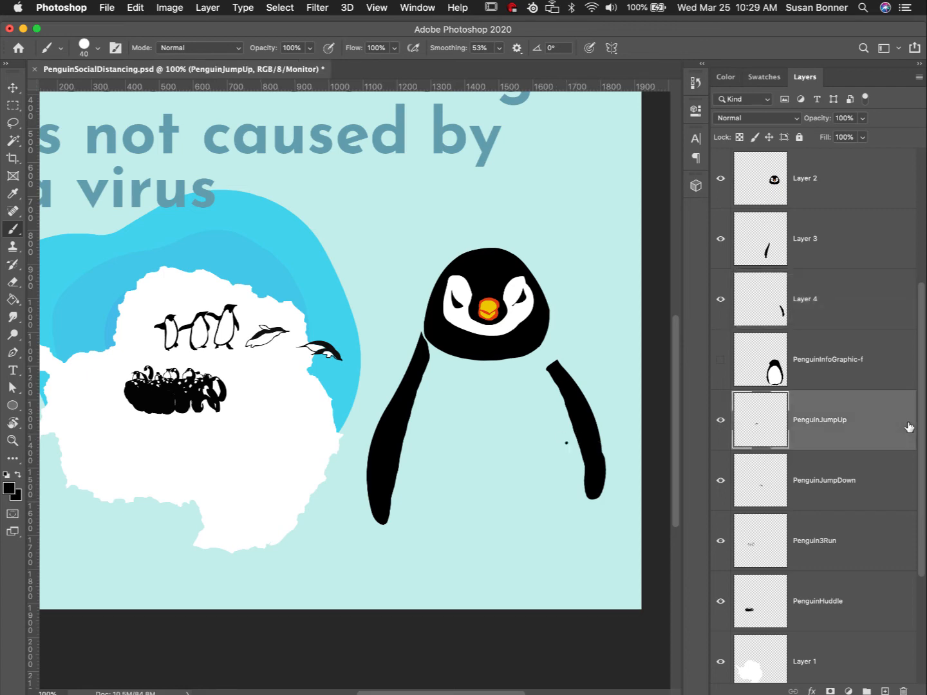
{"action": "left_click", "coordinate": [827, 369]}
{"action": "left_click", "coordinate": [720, 360]}
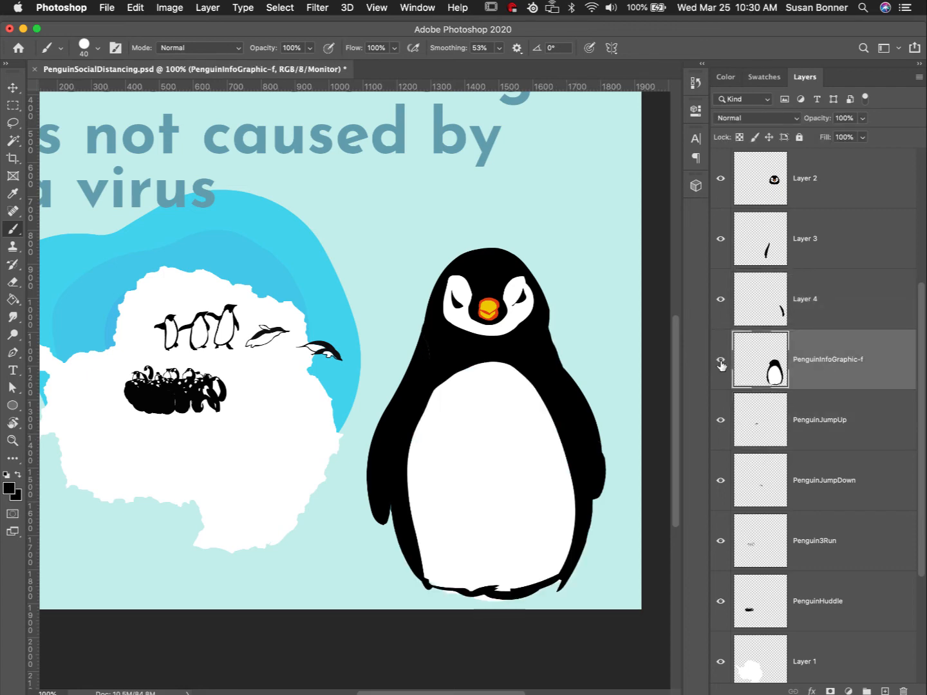
{"action": "left_click", "coordinate": [721, 365]}
{"action": "left_click", "coordinate": [803, 308]}
{"action": "left_click", "coordinate": [722, 302]}
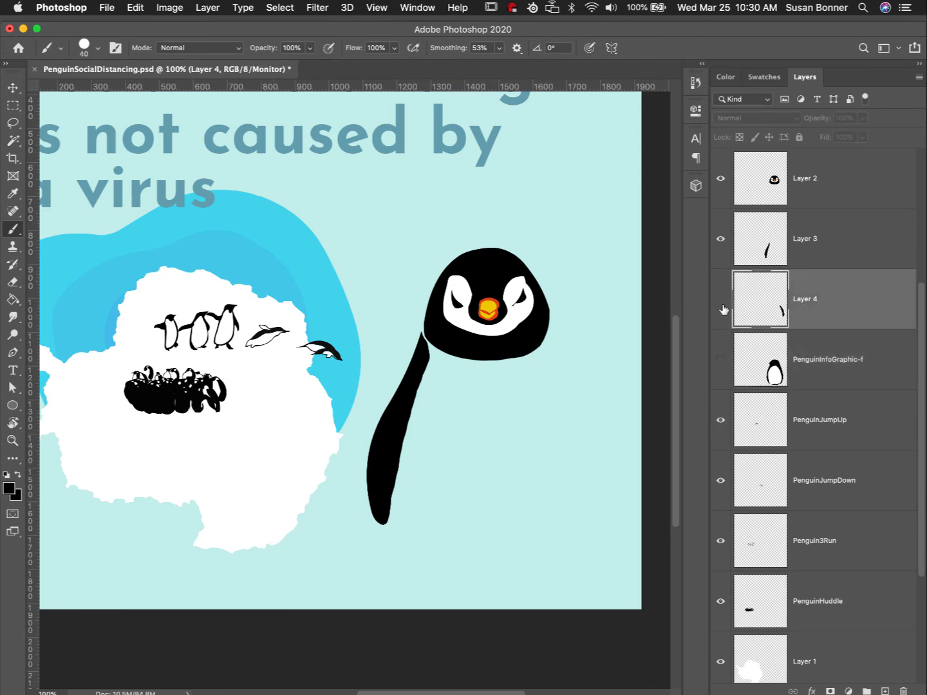
{"action": "left_click", "coordinate": [723, 309]}
{"action": "key", "text": "e"}
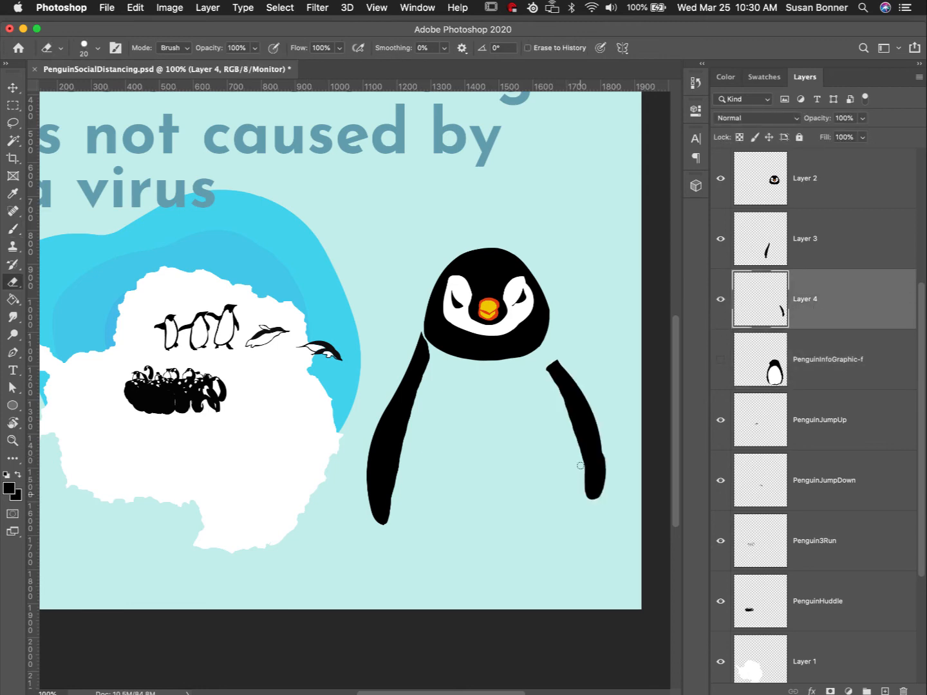
{"action": "left_click_drag", "start_coordinate": [605, 460], "coordinate": [596, 523]}
{"action": "mouse_move", "coordinate": [600, 496]}
{"action": "left_mouse_down"}
{"action": "mouse_move", "coordinate": [604, 431]}
{"action": "mouse_move", "coordinate": [597, 500]}
{"action": "left_mouse_up"}
{"action": "left_click", "coordinate": [820, 361]}
{"action": "left_click", "coordinate": [719, 359]}
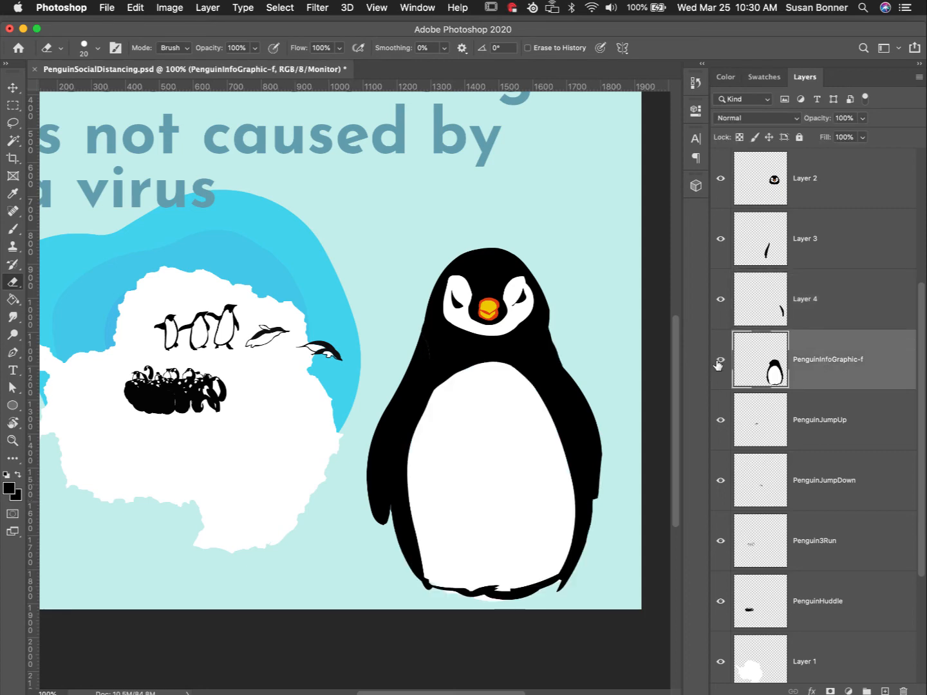
{"action": "left_click", "coordinate": [718, 365]}
{"action": "left_click", "coordinate": [721, 366]}
Try to rotate the right wing on Layer 4 by -4.04° about a pivot placed at the shoulder
{"action": "left_click", "coordinate": [824, 304]}
{"action": "key", "text": "super+t"}
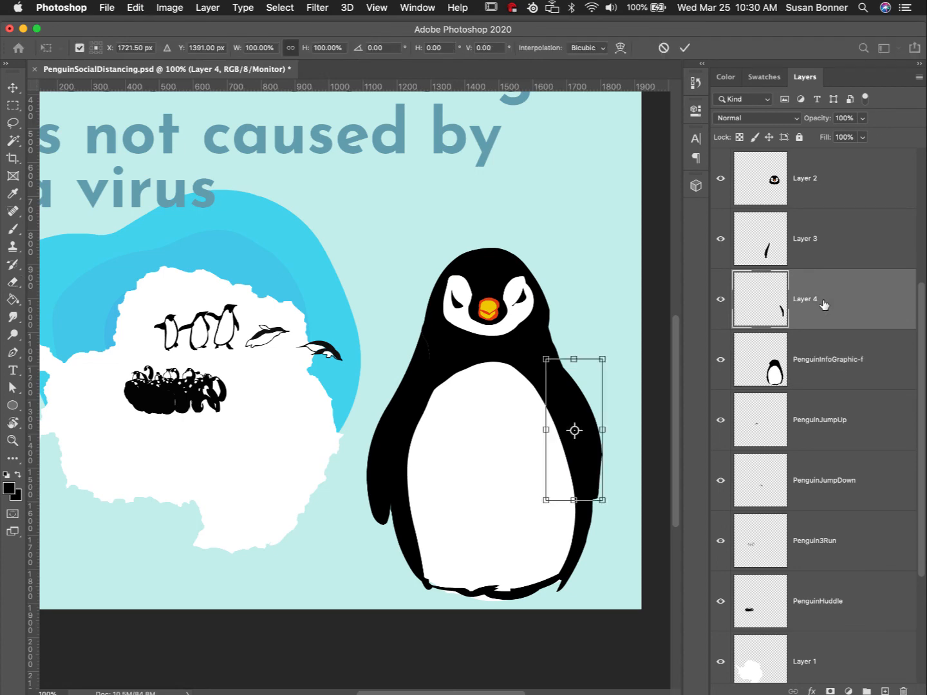
{"action": "left_click_drag", "start_coordinate": [574, 429], "coordinate": [557, 379]}
{"action": "mouse_move", "coordinate": [618, 508]}
{"action": "left_mouse_down"}
{"action": "mouse_move", "coordinate": [635, 483]}
{"action": "mouse_move", "coordinate": [641, 491]}
{"action": "mouse_move", "coordinate": [621, 511]}
{"action": "left_mouse_up"}
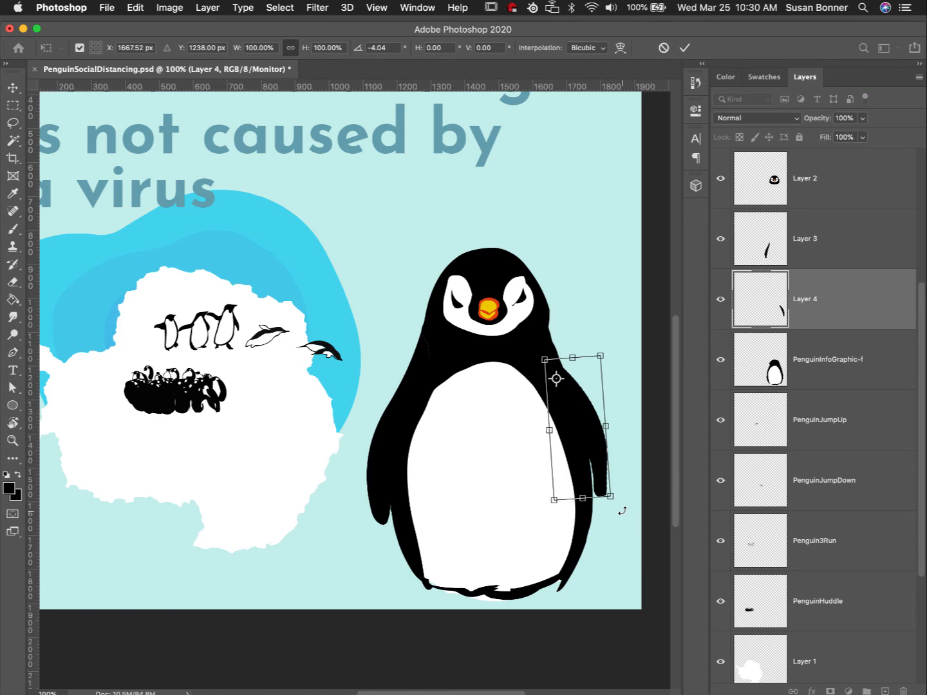
{"action": "key", "text": "Return"}
{"action": "key", "text": "e"}
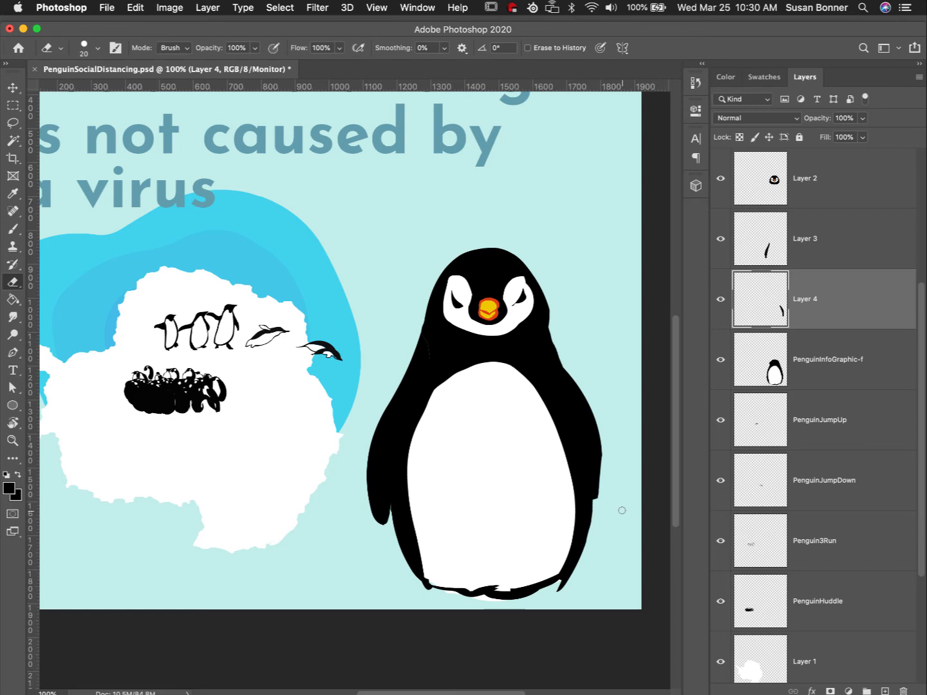
Rename Layer 4, which holds the right wing, as PenguinBigRightArm
{"action": "left_click_drag", "start_coordinate": [307, 373], "coordinate": [383, 381]}
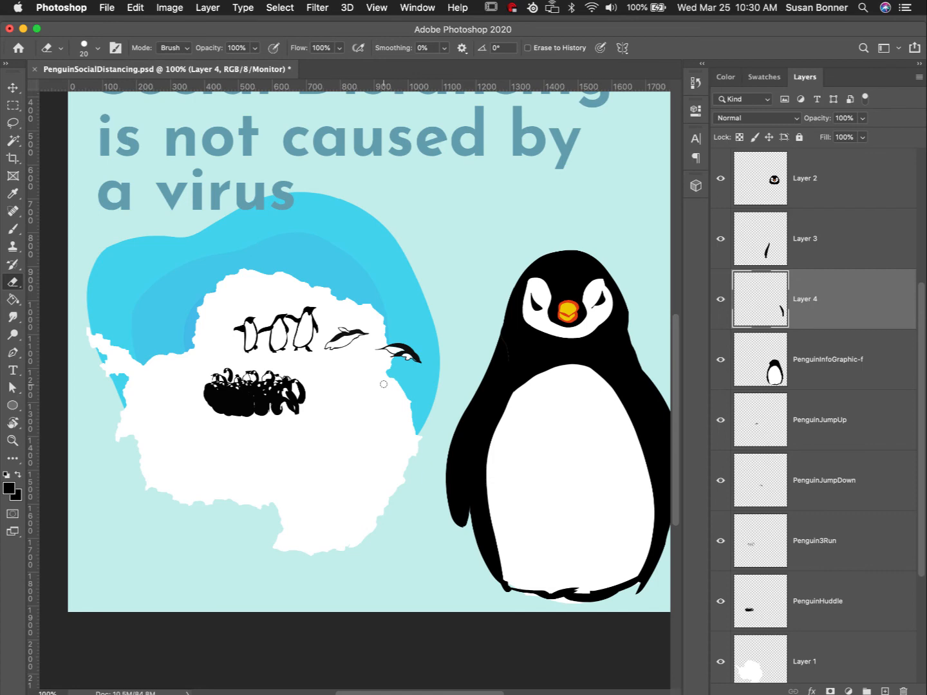
{"action": "left_click_drag", "start_coordinate": [501, 453], "coordinate": [468, 475]}
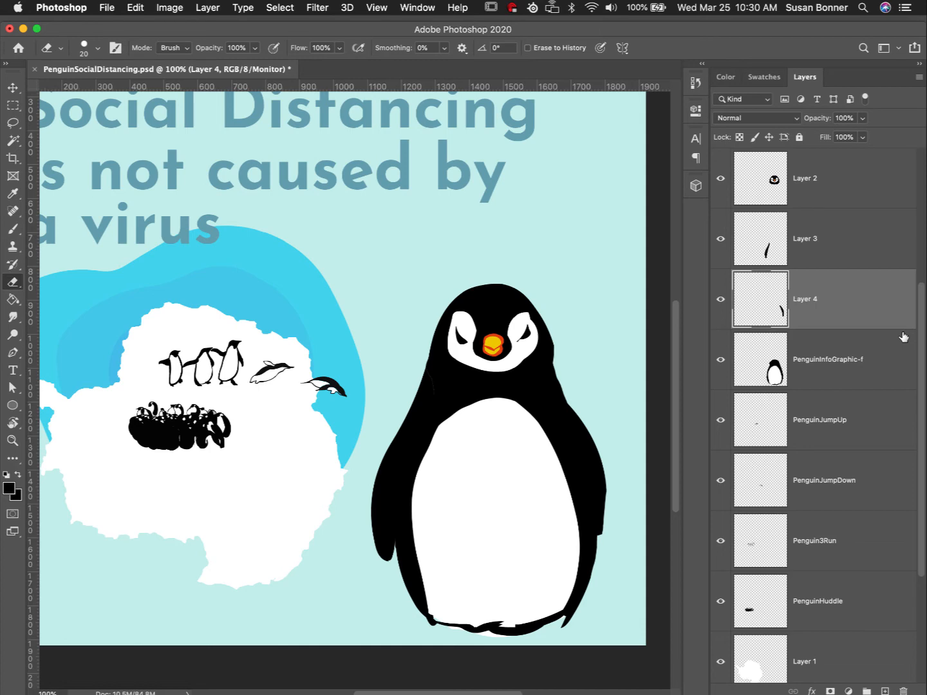
{"action": "double_click", "coordinate": [799, 300]}
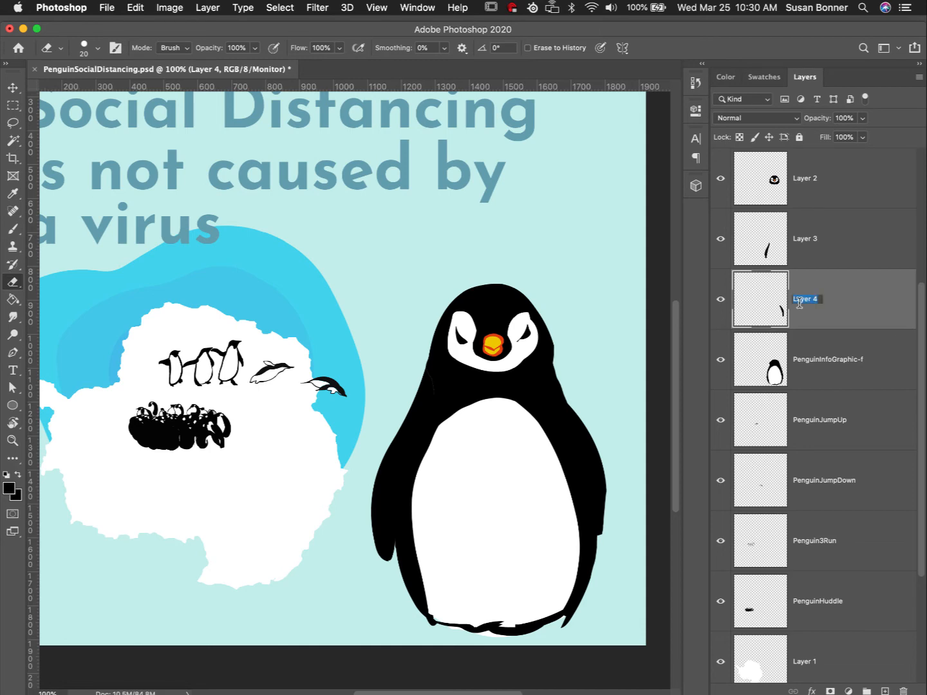
{"action": "type", "text": "PenguinBig"}
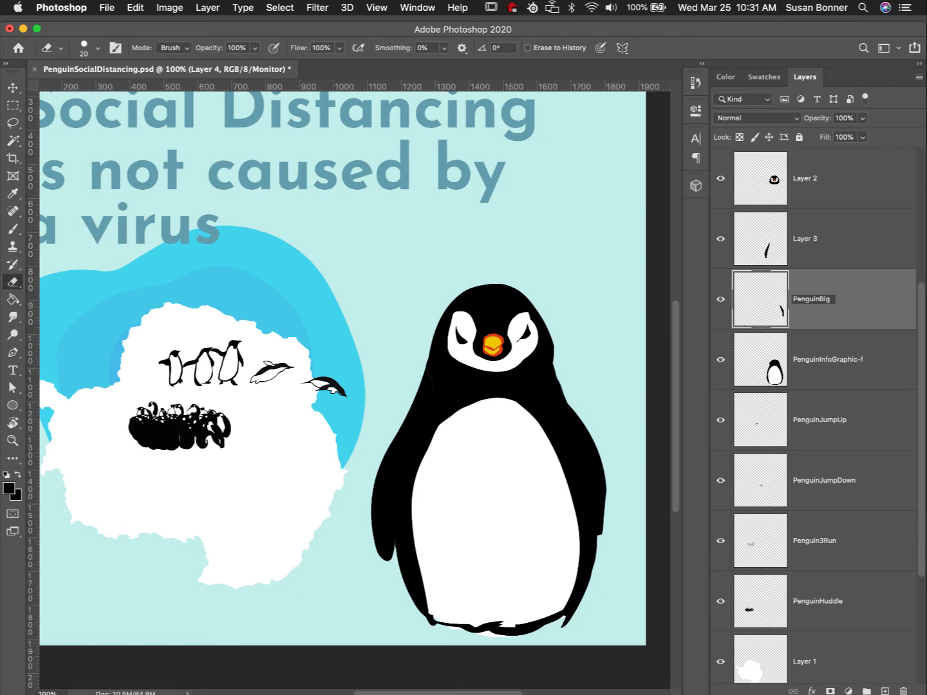
{"action": "type", "text": "RightArm"}
{"action": "key", "text": "Return"}
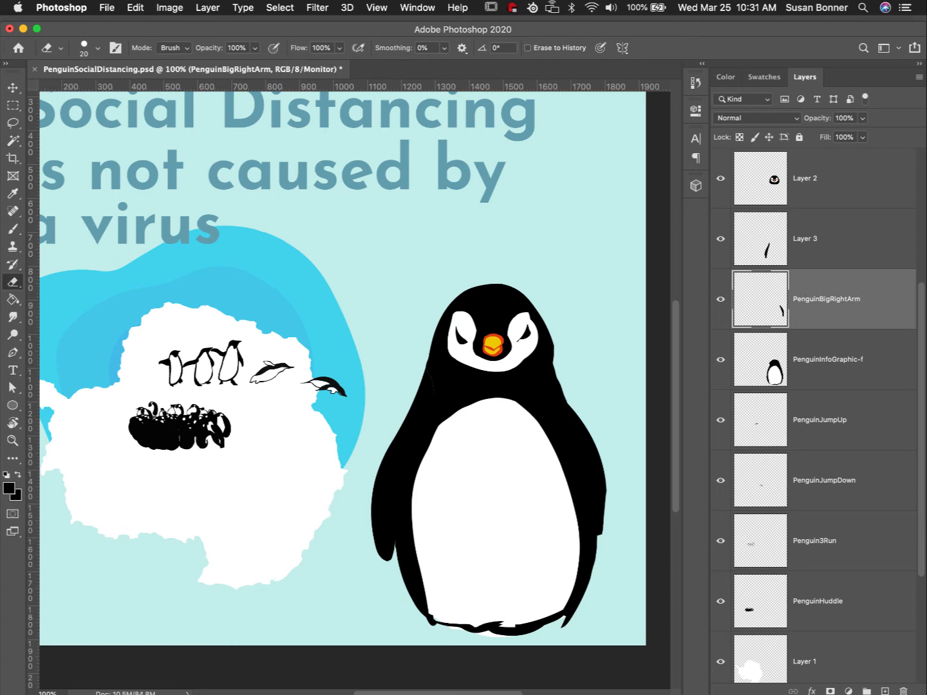
Rename Layer 3, which holds the left wing, as PenguinBigLeftArm, without a space in the name
{"action": "double_click", "coordinate": [805, 239]}
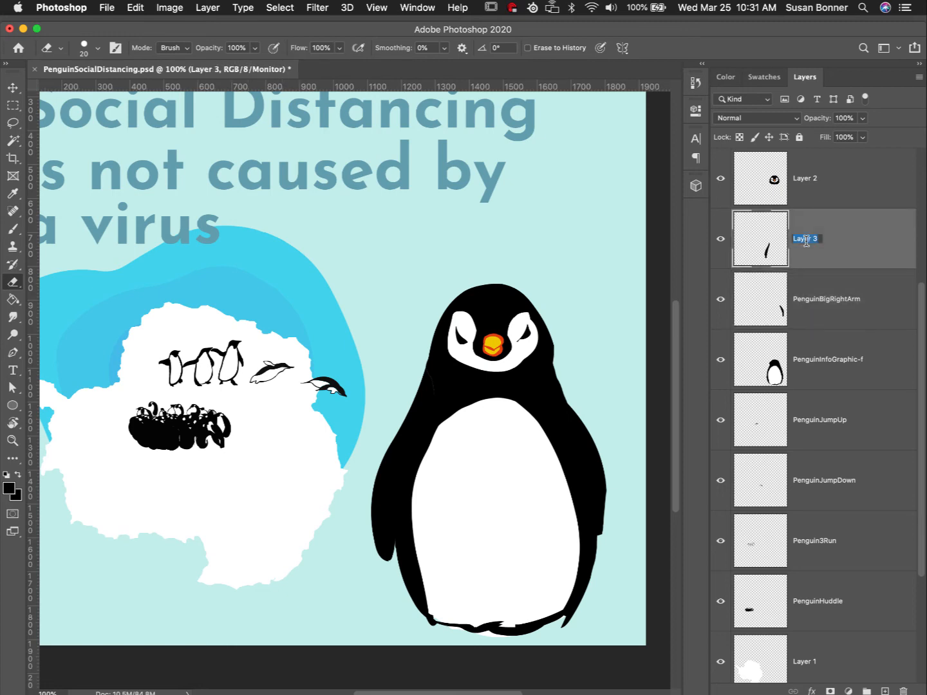
{"action": "type", "text": "Penguin BigLeftArm"}
{"action": "double_click", "coordinate": [815, 238]}
{"action": "left_click", "coordinate": [824, 238]}
{"action": "key", "text": "BackSpace"}
{"action": "key", "text": "Return"}
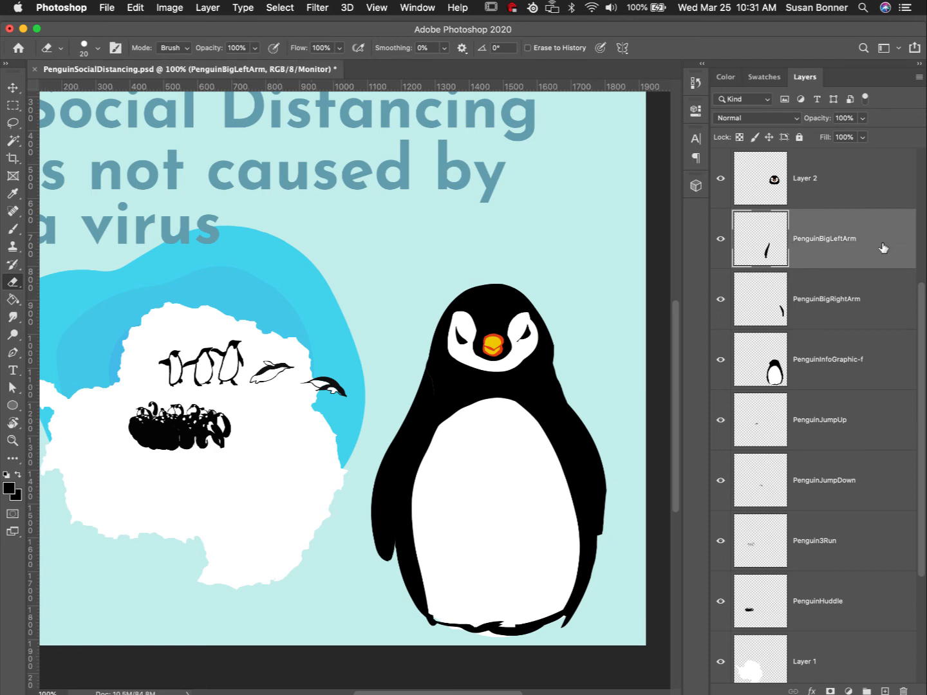
Rename Layer 2, which holds the large penguin's head, as PenguinBigHead
{"action": "left_click", "coordinate": [883, 313]}
{"action": "left_click", "coordinate": [859, 246]}
{"action": "double_click", "coordinate": [803, 181]}
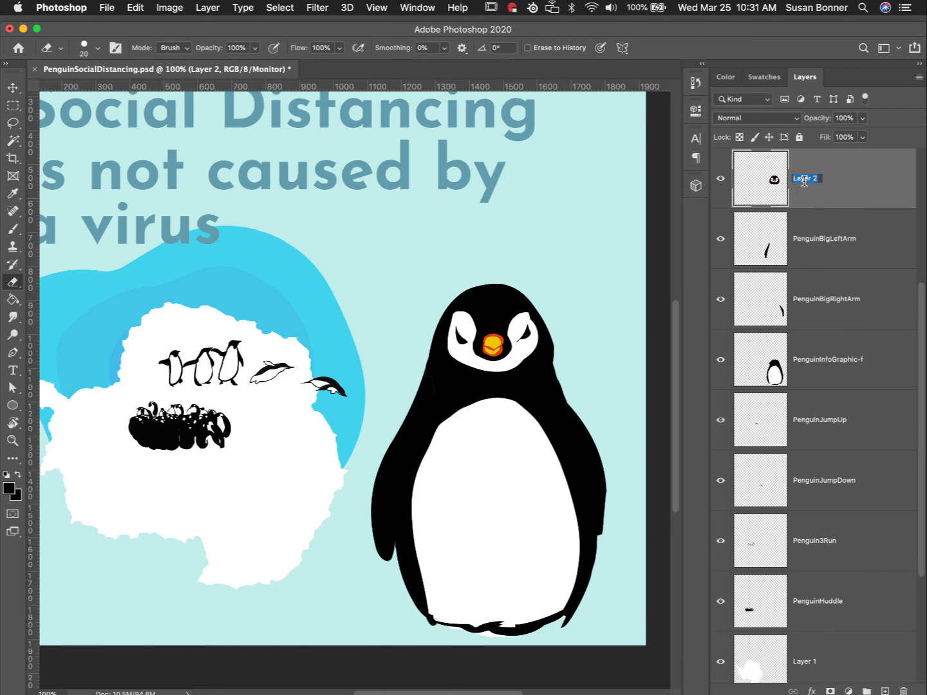
{"action": "type", "text": "PenguinBigHead"}
{"action": "key", "text": "Return"}
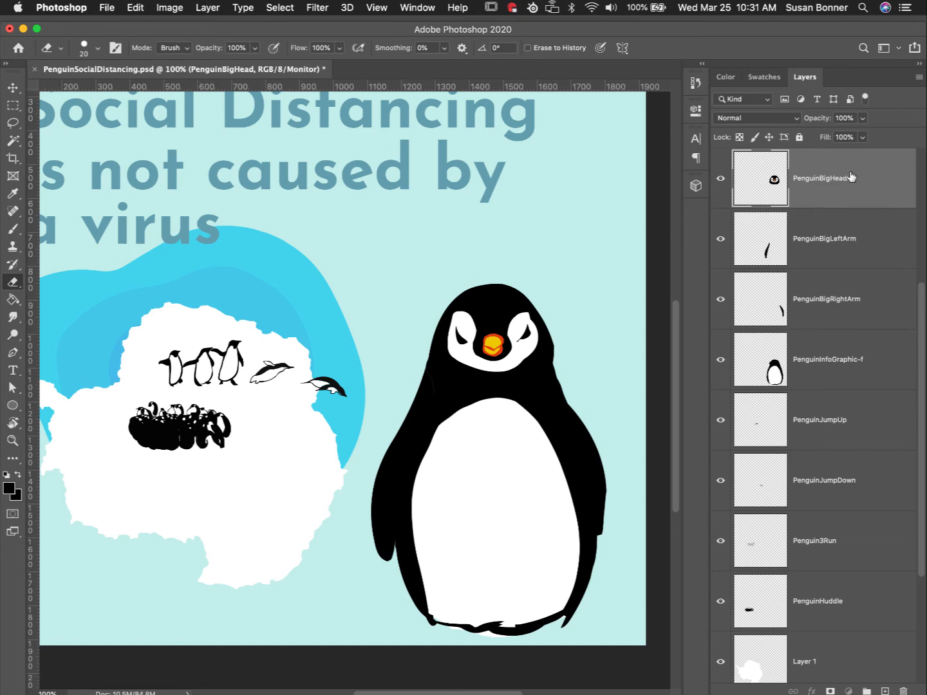
{"action": "scroll", "coordinate": [851, 177], "scroll_direction": "up", "scroll_amount": 1}
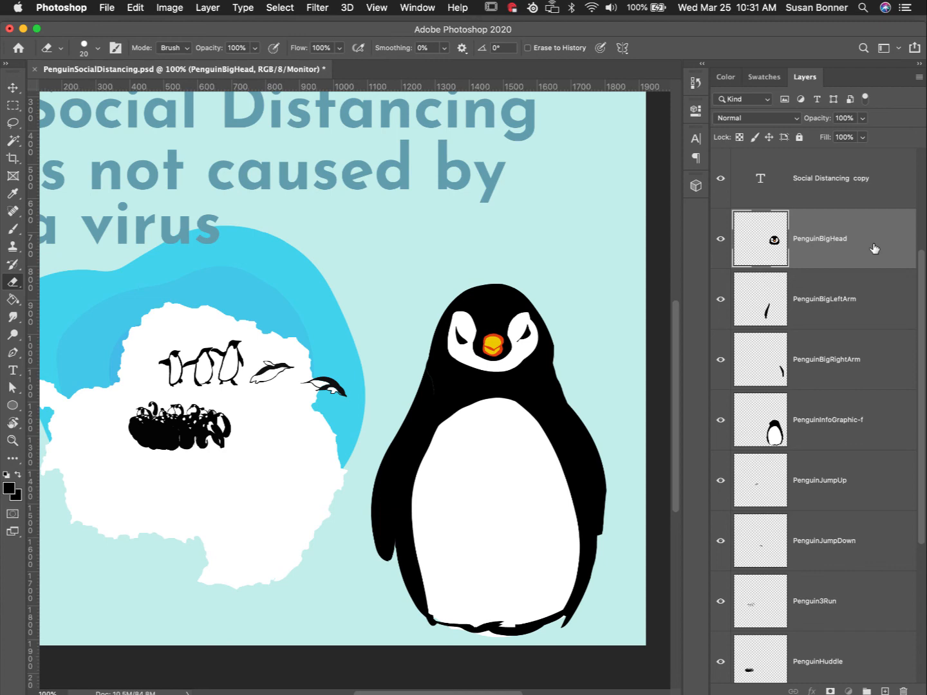
Examine the whole infographic and the order of its layers, checking the renamed head and arm layers of the large penguin
{"action": "left_click", "coordinate": [885, 301]}
{"action": "left_click", "coordinate": [910, 666]}
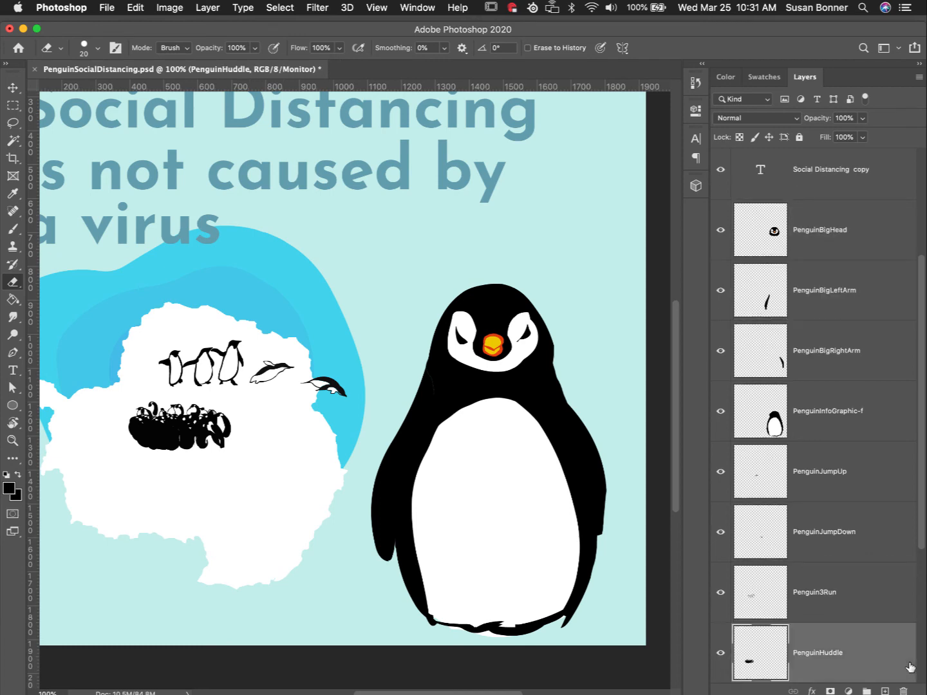
{"action": "left_click", "coordinate": [842, 310]}
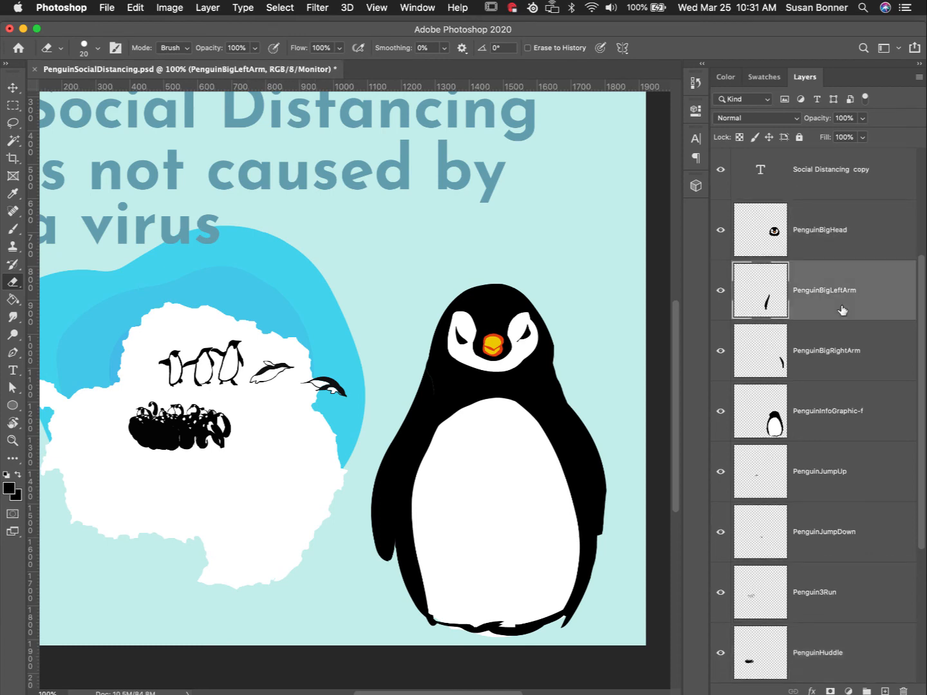
{"action": "key", "text": "z"}
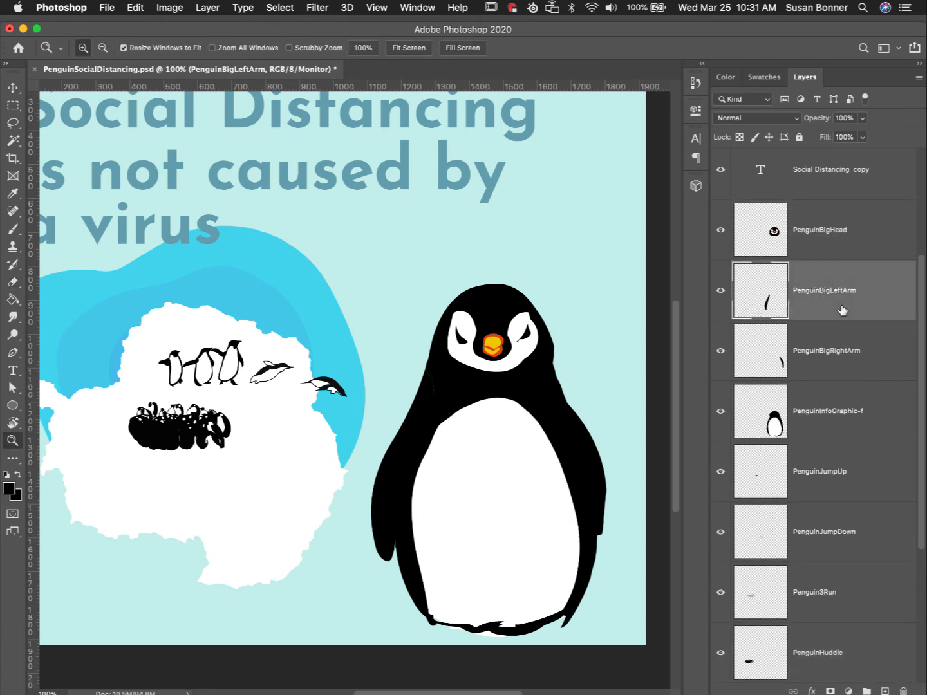
{"action": "left_click", "coordinate": [453, 446], "text": "alt"}
{"action": "key", "text": "super+r"}
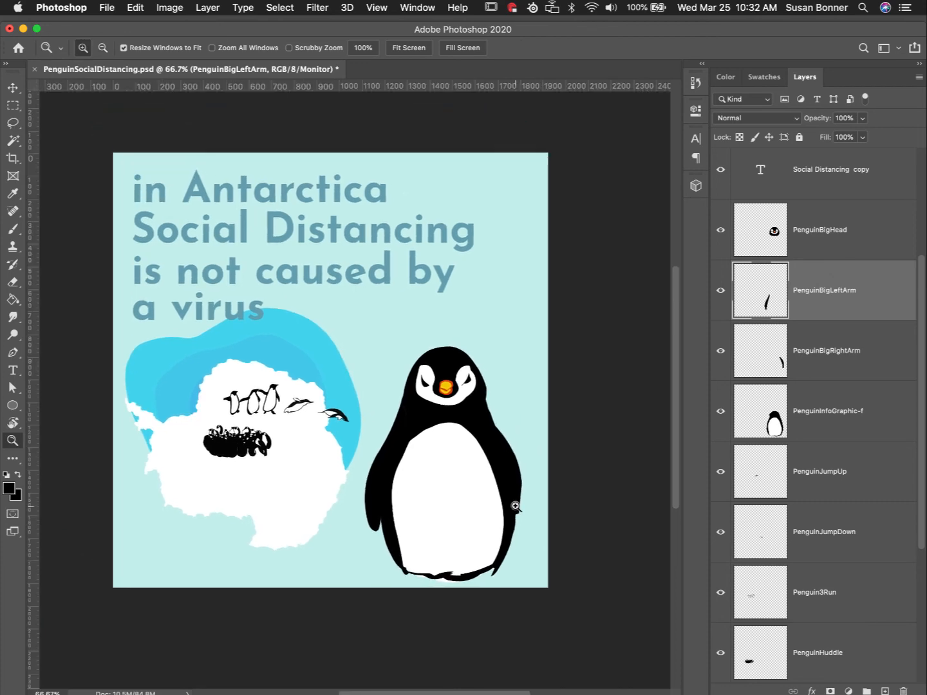
{"action": "scroll", "coordinate": [920, 281], "scroll_direction": "down", "scroll_amount": 1}
{"action": "scroll", "coordinate": [919, 302], "scroll_direction": "up", "scroll_amount": 3}
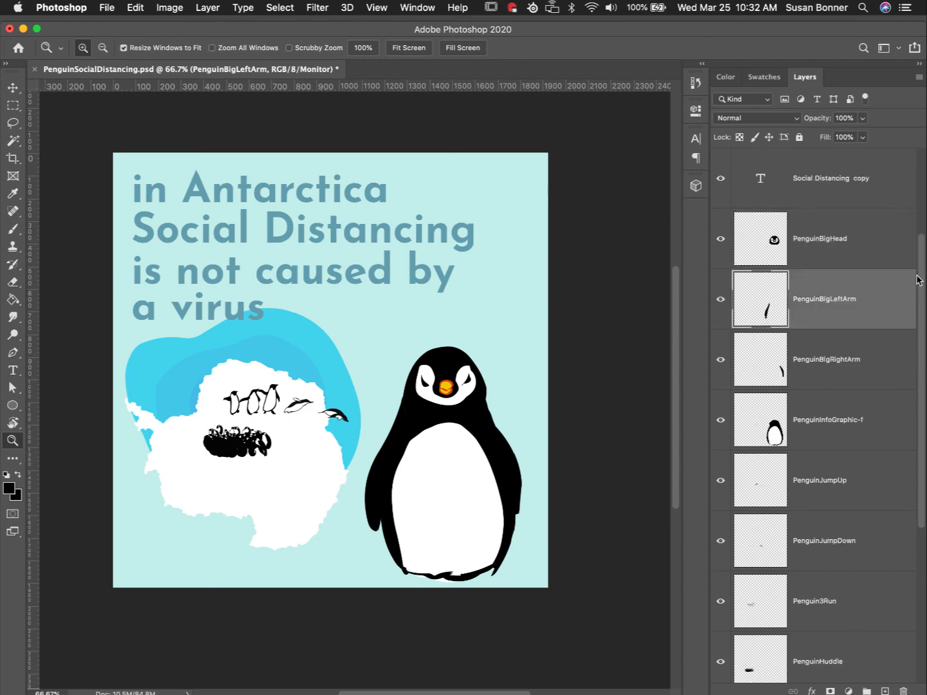
{"action": "scroll", "coordinate": [920, 243], "scroll_direction": "up", "scroll_amount": 1}
{"action": "scroll", "coordinate": [922, 222], "scroll_direction": "down", "scroll_amount": 2}
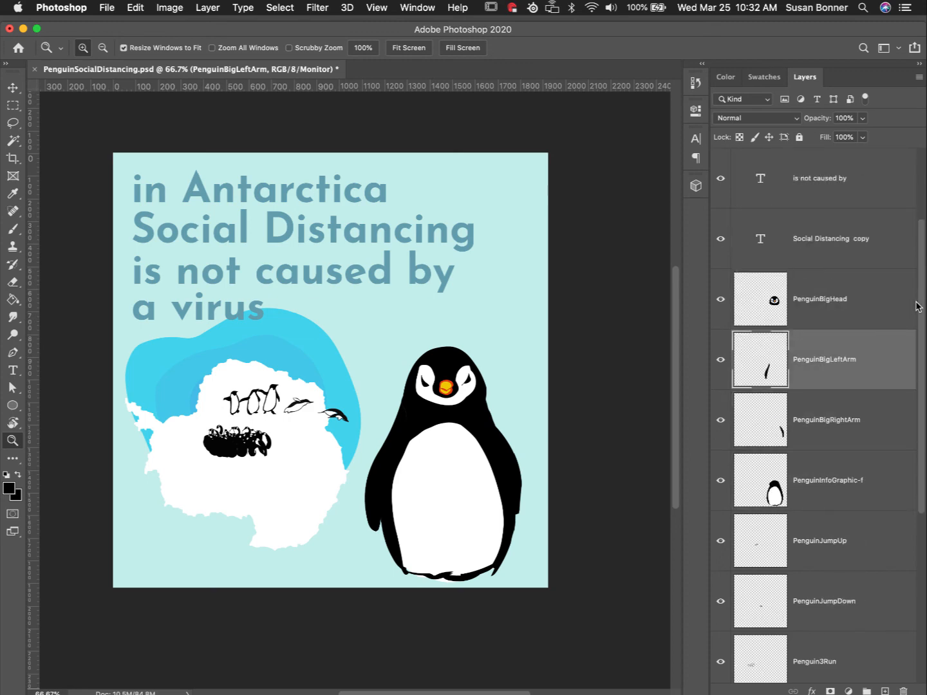
{"action": "left_click", "coordinate": [878, 310]}
{"action": "left_click", "coordinate": [884, 373]}
{"action": "scroll", "coordinate": [920, 392], "scroll_direction": "down", "scroll_amount": 1}
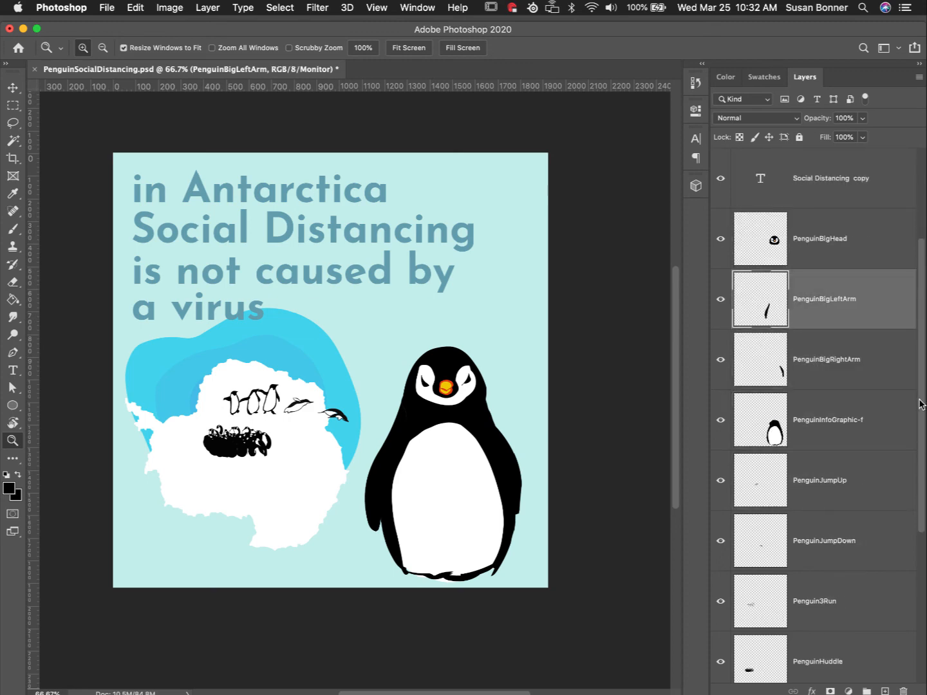
Group the PenguinBigHead, PenguinBigLeftArm, PenguinBigRightArm and PenguinInfoGraphic-f layers together and expand the group
{"action": "left_click", "coordinate": [872, 264]}
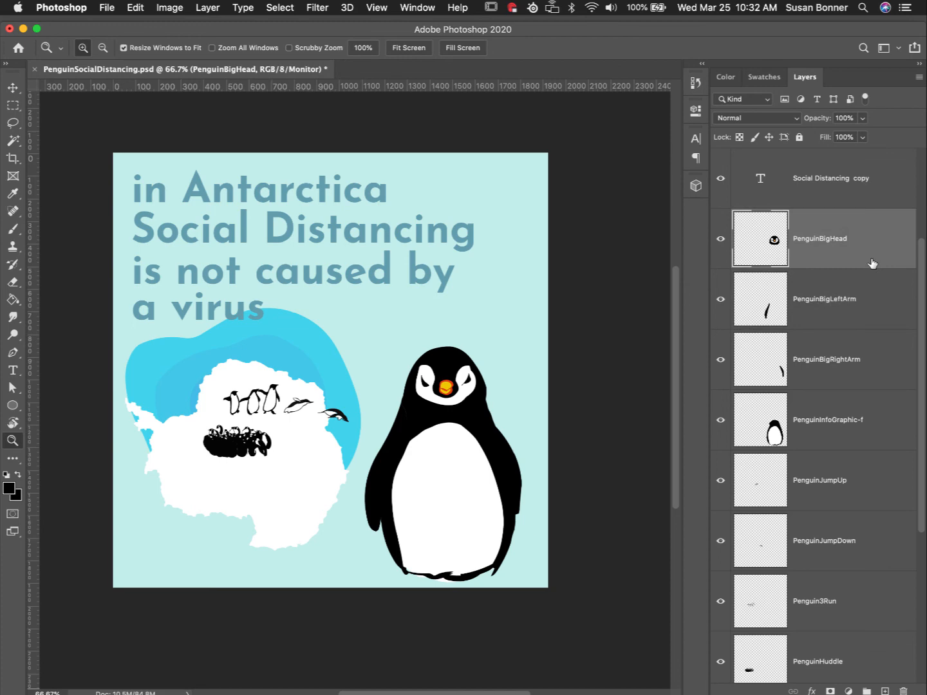
{"action": "left_click", "coordinate": [879, 423], "text": "shift"}
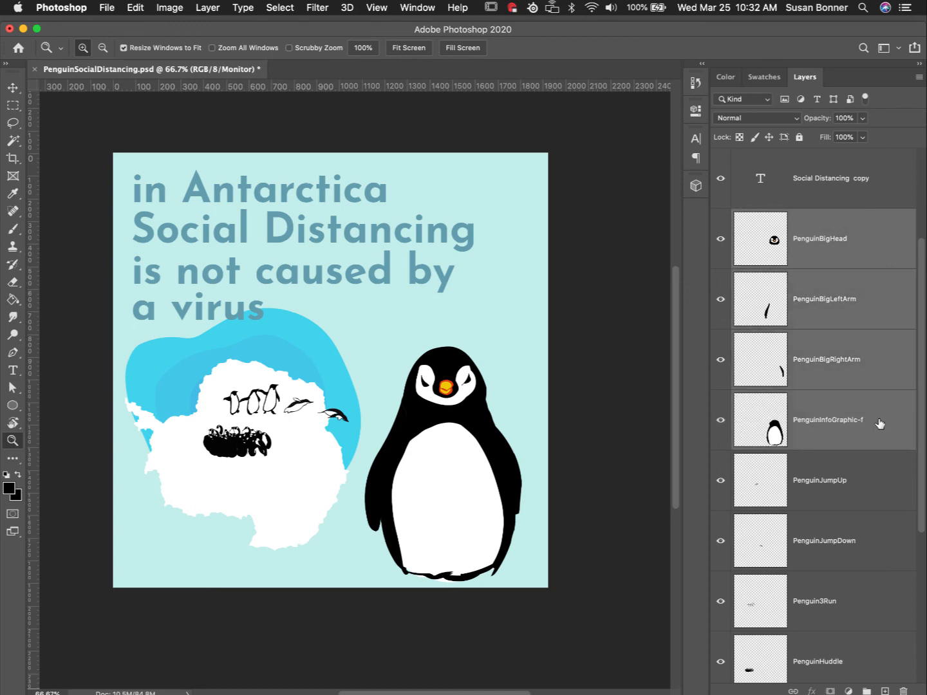
{"action": "key", "text": "super+g"}
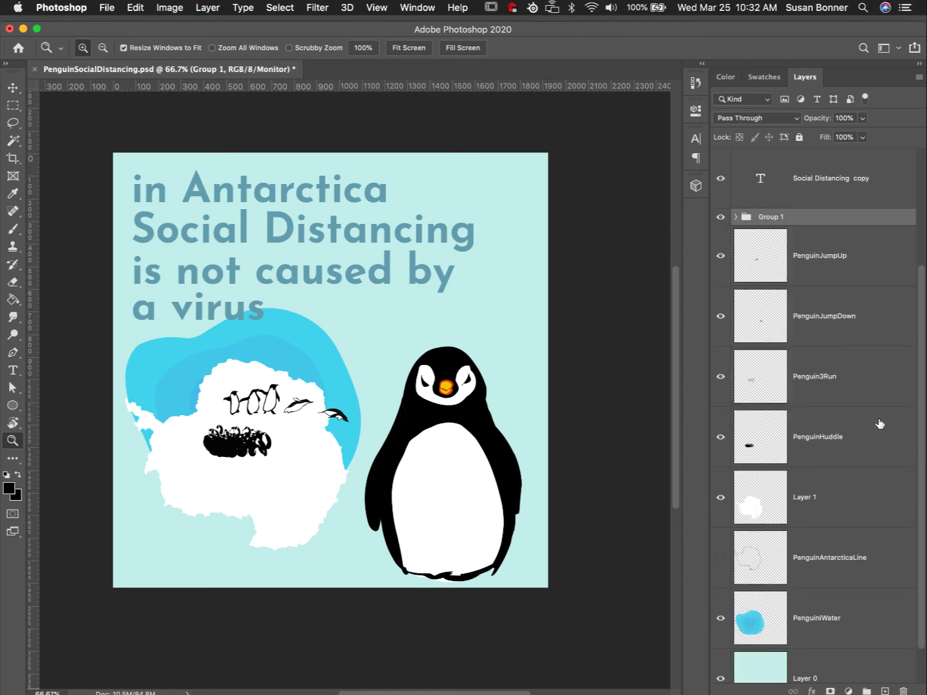
{"action": "left_click", "coordinate": [735, 217]}
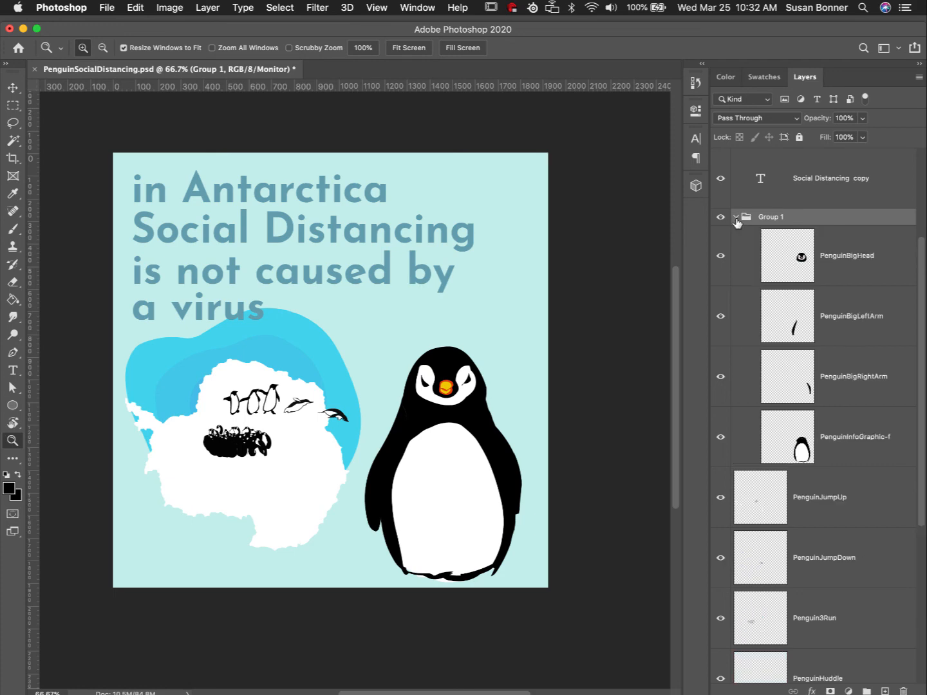
Move the four large-penguin layers out of Group 1 and ungroup it
{"action": "left_click", "coordinate": [814, 258]}
{"action": "left_click", "coordinate": [842, 442], "text": "shift"}
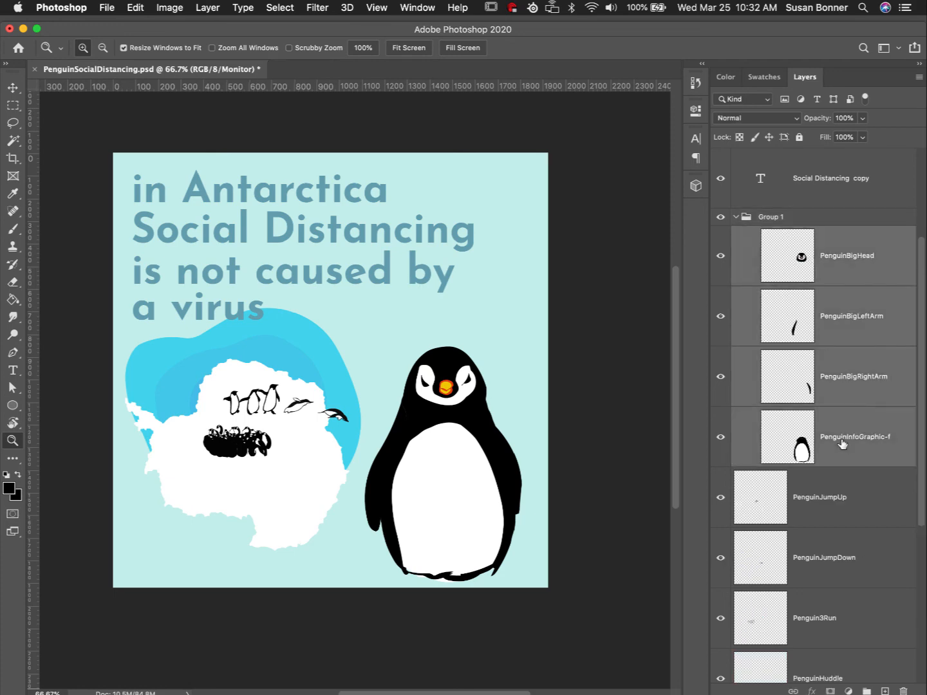
{"action": "left_click_drag", "start_coordinate": [842, 443], "coordinate": [810, 475]}
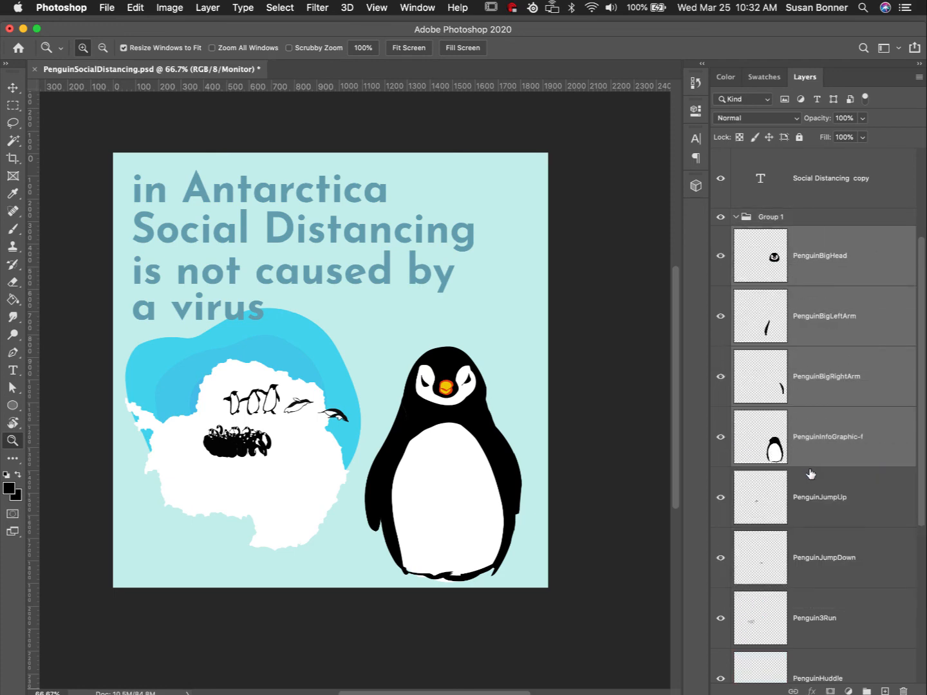
{"action": "left_click", "coordinate": [780, 217]}
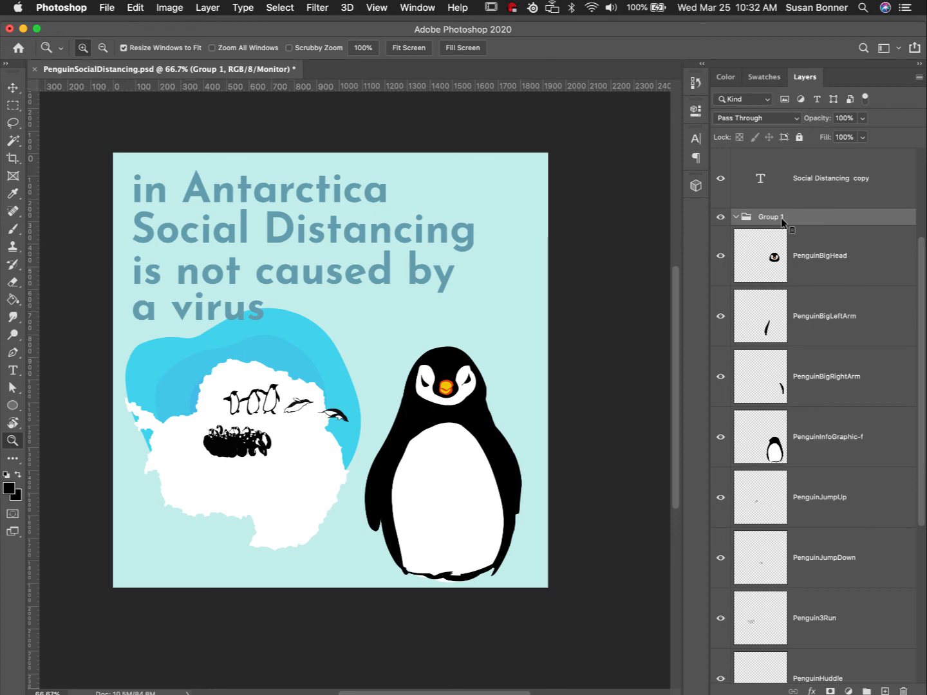
{"action": "right_click", "coordinate": [783, 221]}
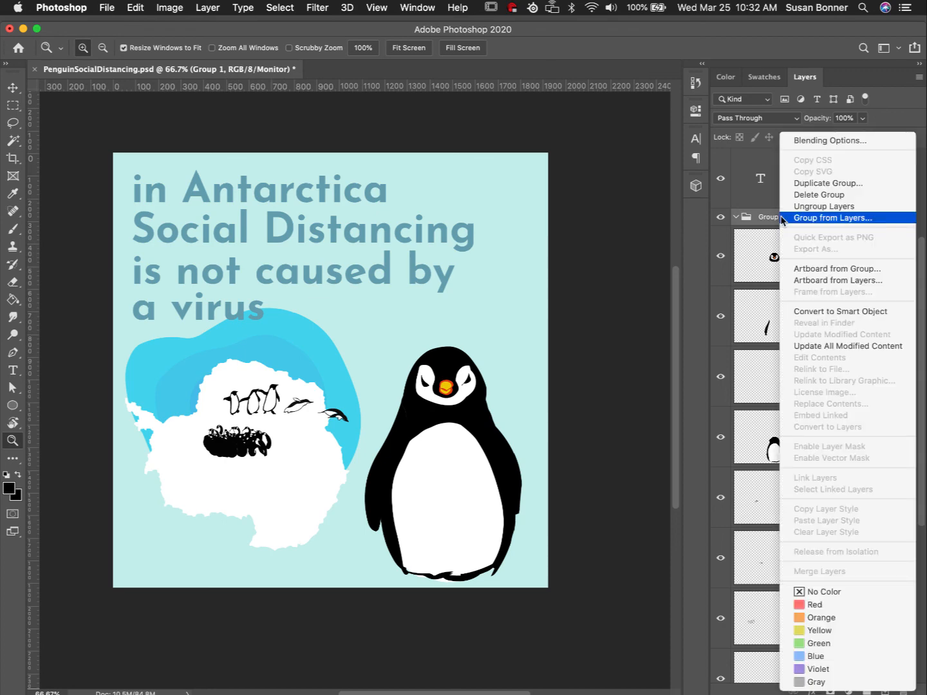
{"action": "left_click", "coordinate": [825, 205]}
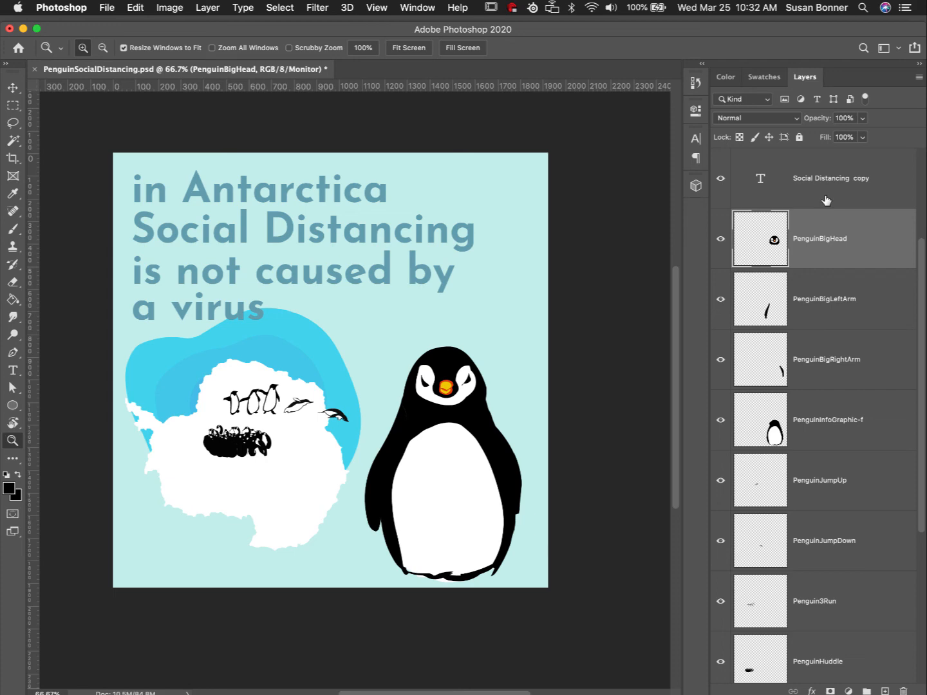
Show PenguinAntarcticaLine, fit its outline around the white Antarctica shape with Auto-Select off, and stack it directly above Layer 1
{"action": "scroll", "coordinate": [826, 200], "scroll_direction": "down", "scroll_amount": 5}
{"action": "left_click", "coordinate": [847, 554]}
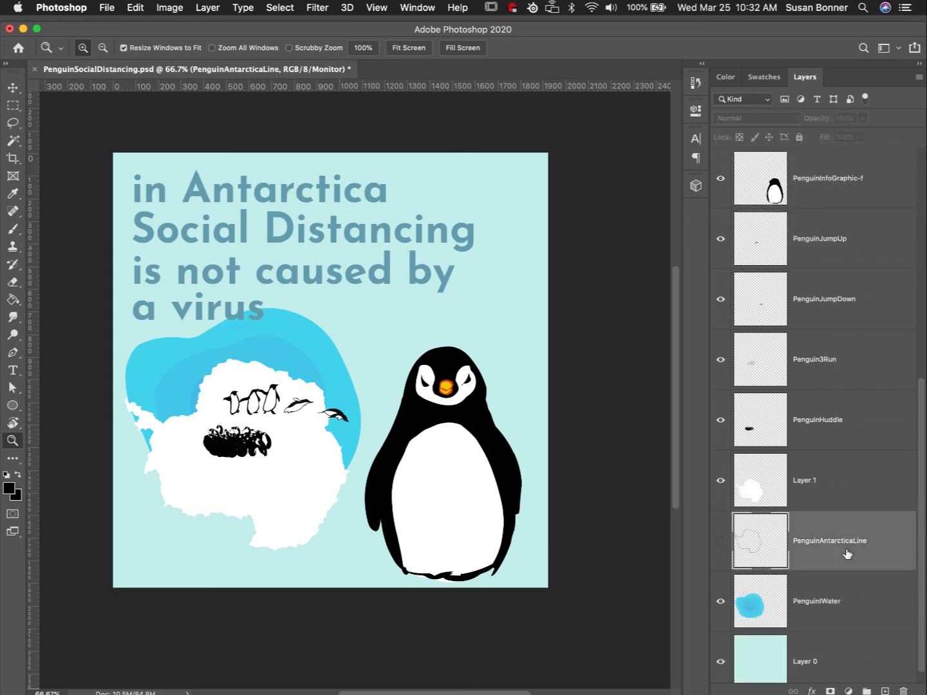
{"action": "left_click", "coordinate": [721, 541]}
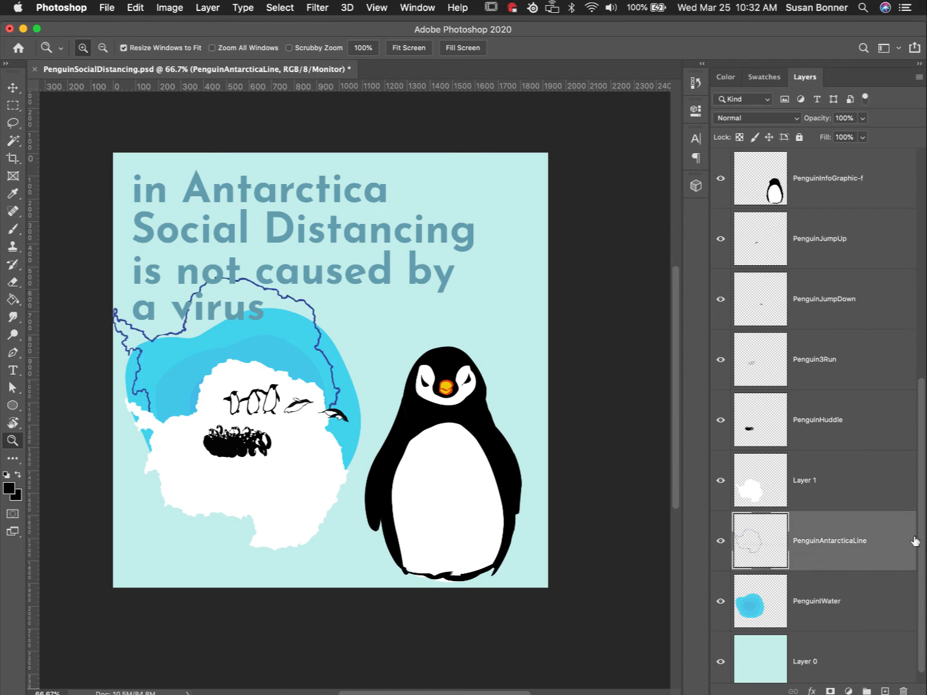
{"action": "key", "text": "v"}
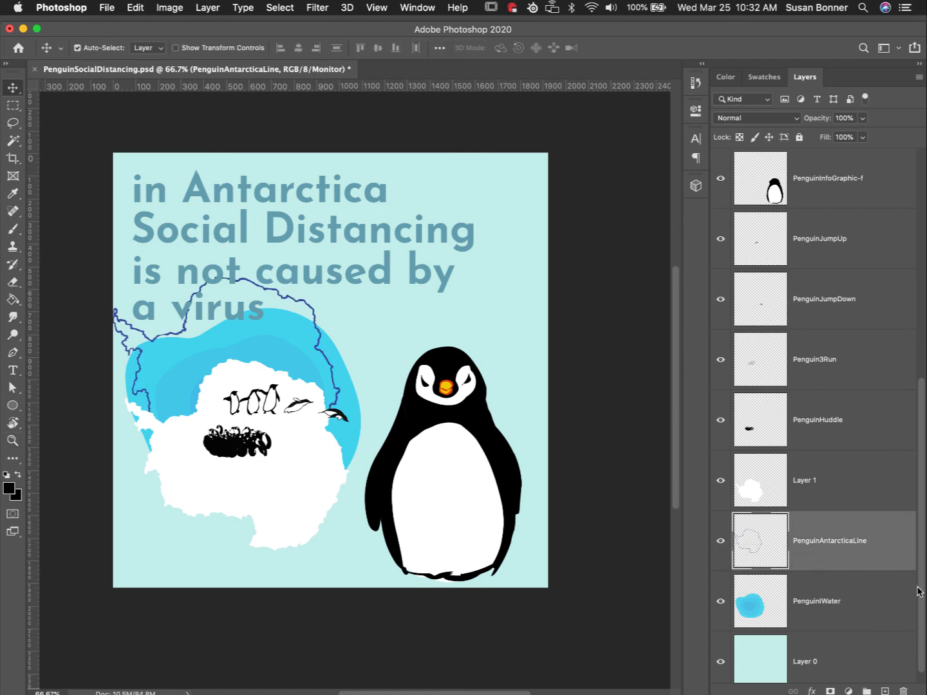
{"action": "left_click", "coordinate": [104, 48]}
{"action": "left_click_drag", "start_coordinate": [339, 373], "coordinate": [343, 446]}
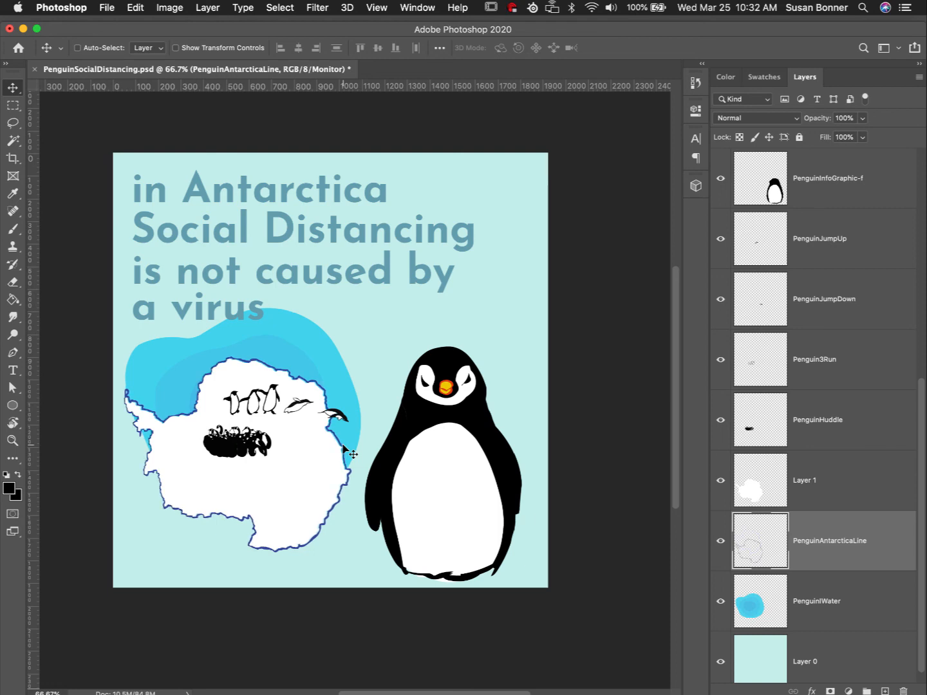
{"action": "left_click", "coordinate": [843, 494], "text": "shift"}
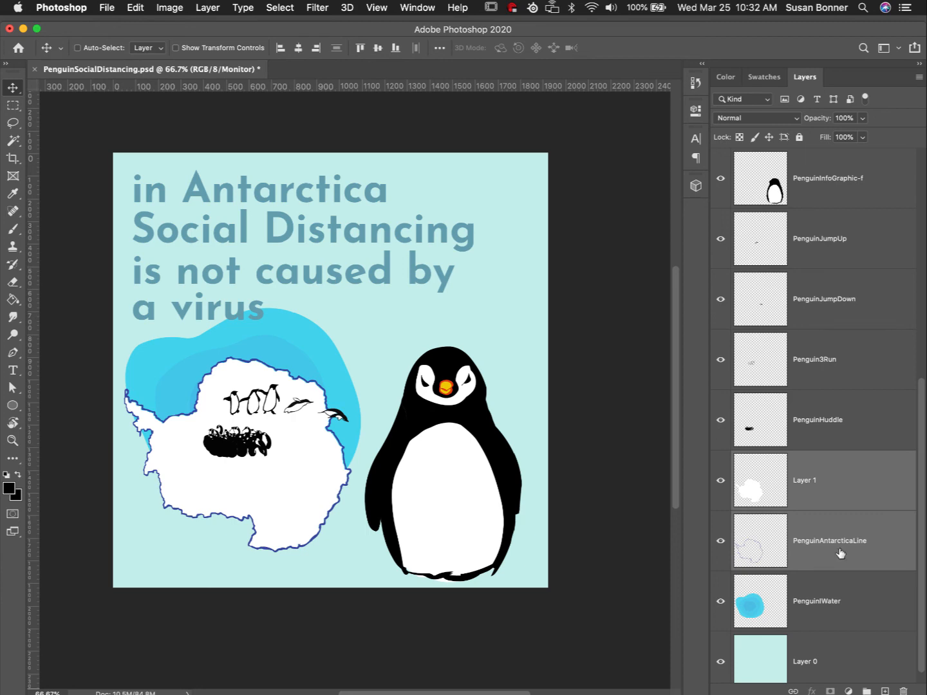
{"action": "left_click_drag", "start_coordinate": [841, 554], "coordinate": [845, 467]}
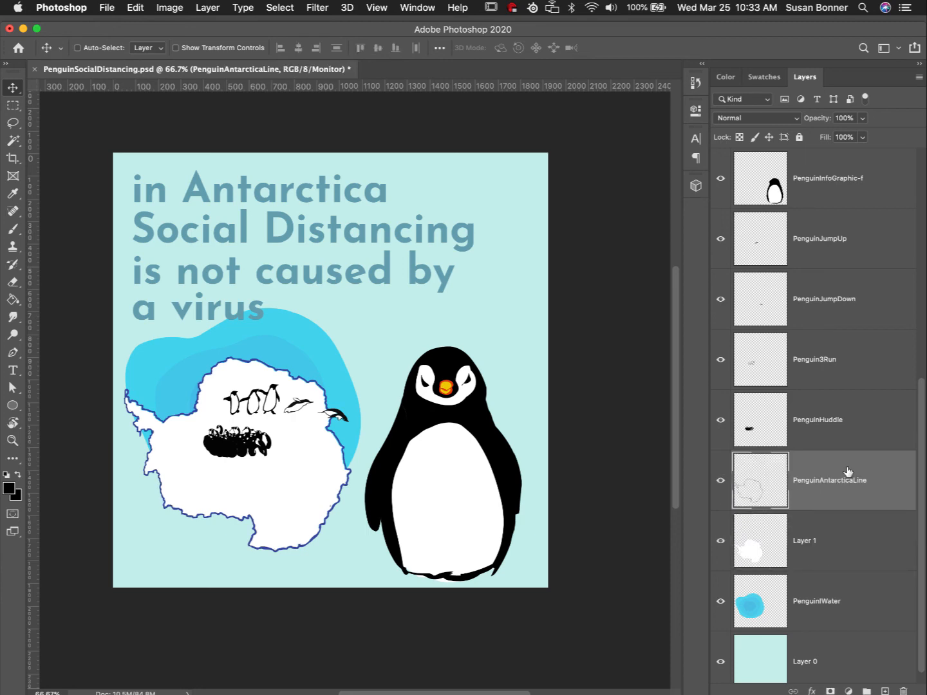
Try merging PenguinAntarcticaLine with Layer 1 into a single layer, and undo the merge
{"action": "left_click", "coordinate": [850, 544], "text": "shift"}
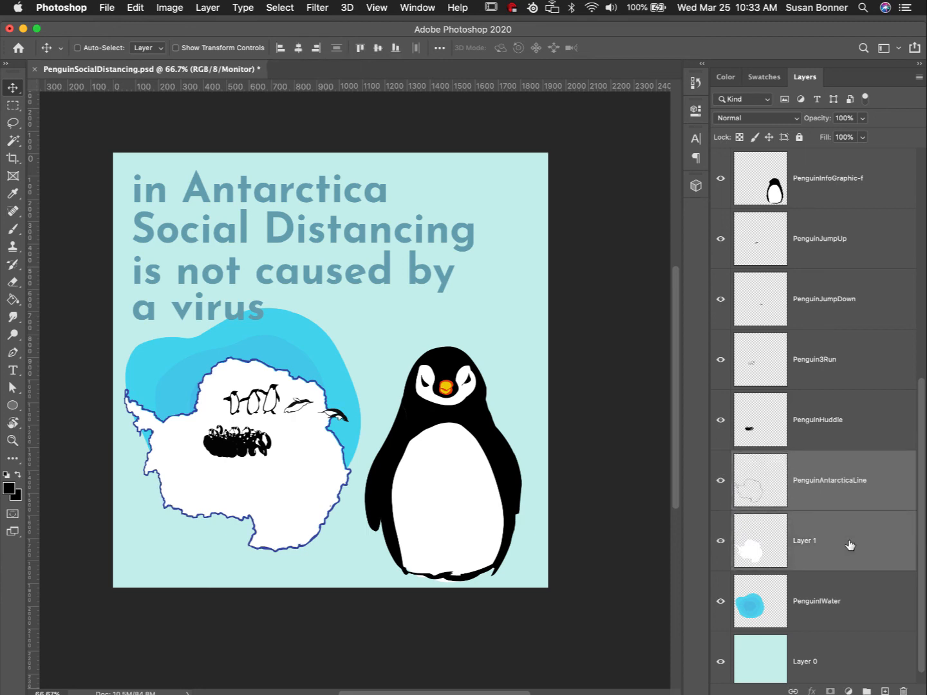
{"action": "key", "text": "super"}
{"action": "key", "text": "super+e"}
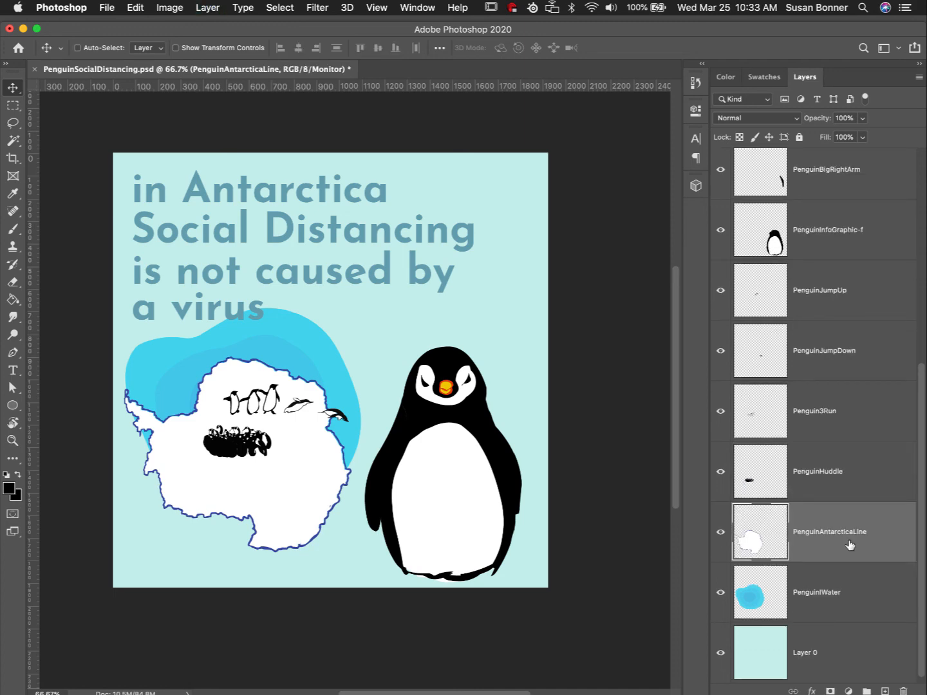
{"action": "left_click", "coordinate": [919, 78]}
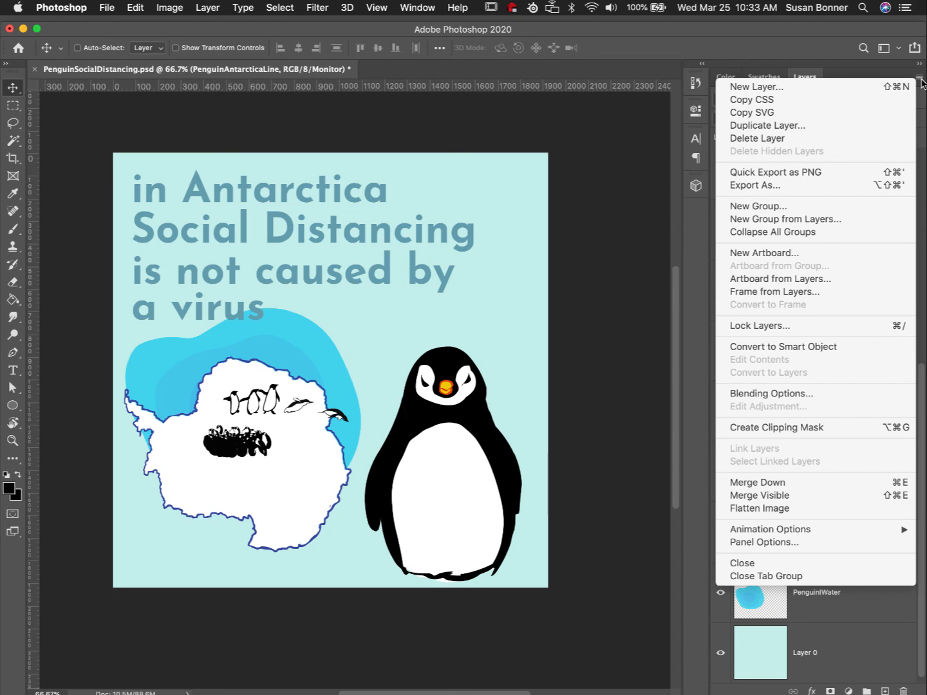
{"action": "left_click", "coordinate": [829, 608]}
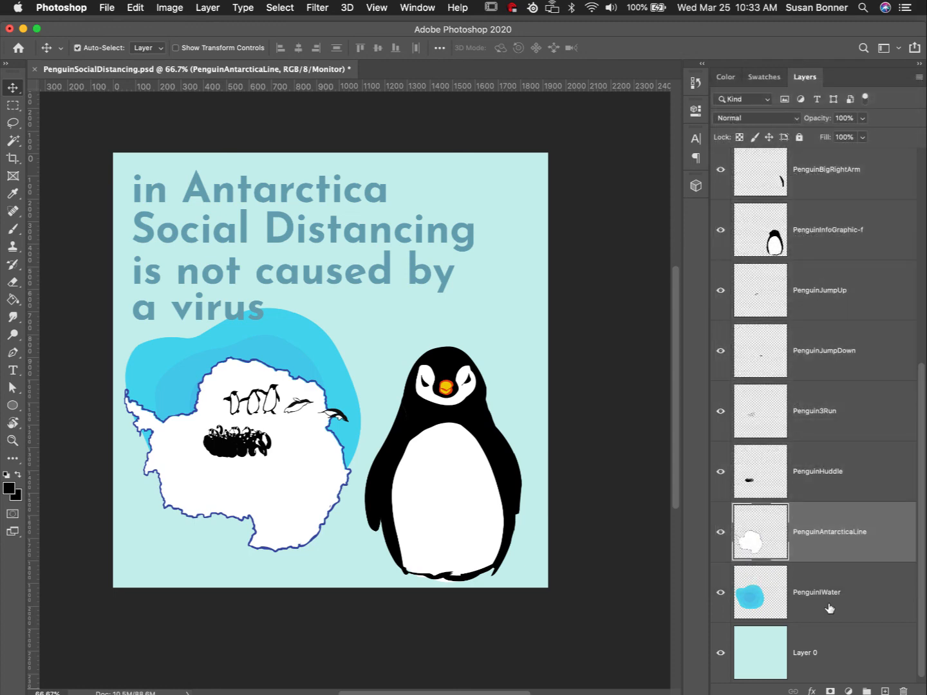
{"action": "key", "text": "super+v"}
Hide the PenguinAntarcticaLine layer, leave only that layer selected, and review the rest of the layer stack
{"action": "left_click", "coordinate": [720, 532]}
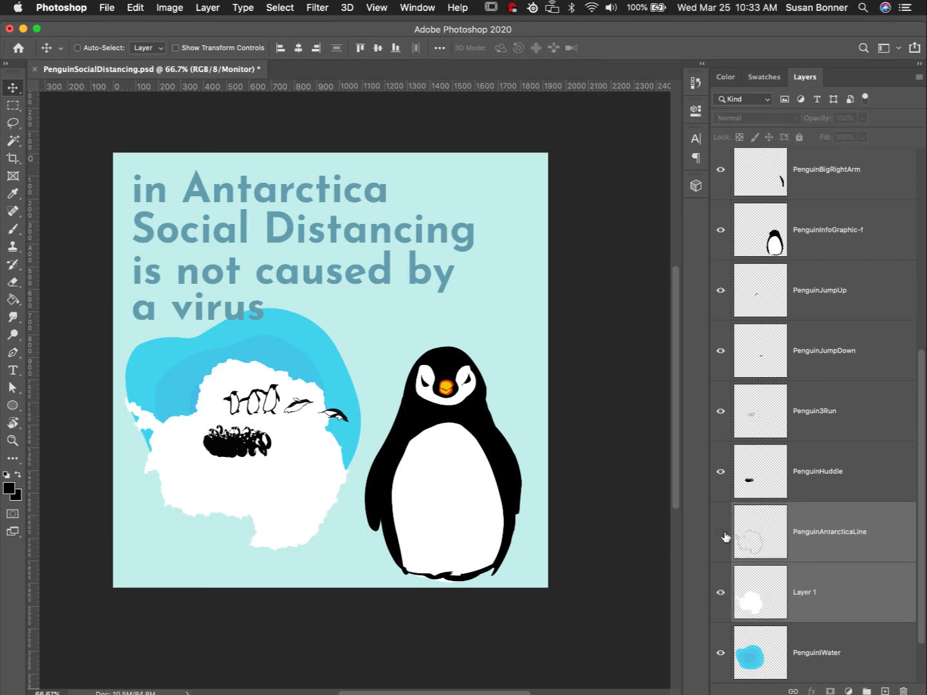
{"action": "left_click", "coordinate": [858, 549]}
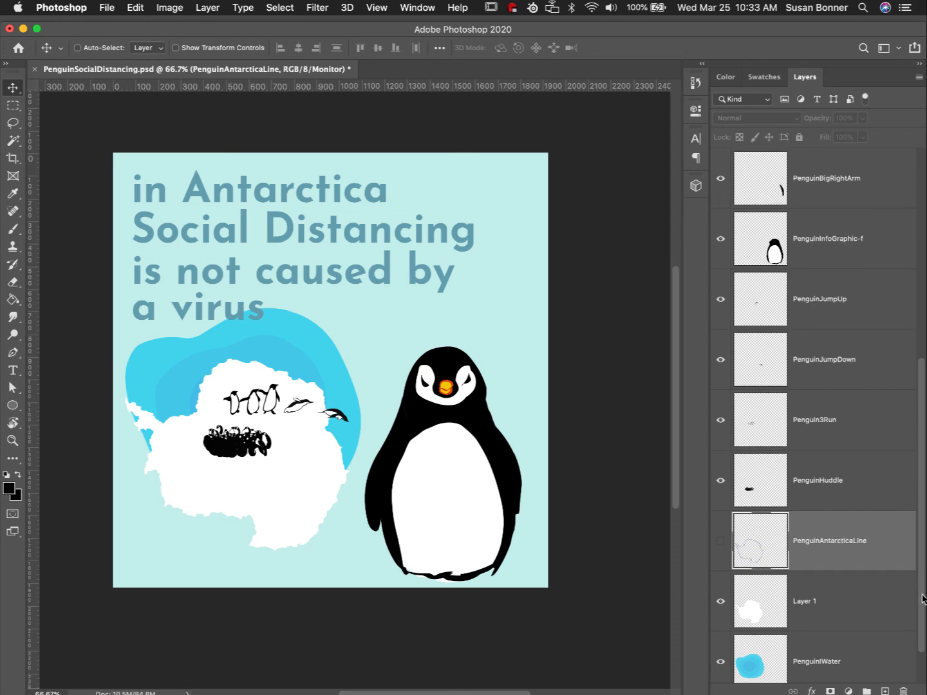
{"action": "scroll", "coordinate": [921, 638], "scroll_direction": "down", "scroll_amount": 2}
{"action": "scroll", "coordinate": [913, 475], "scroll_direction": "up", "scroll_amount": 5}
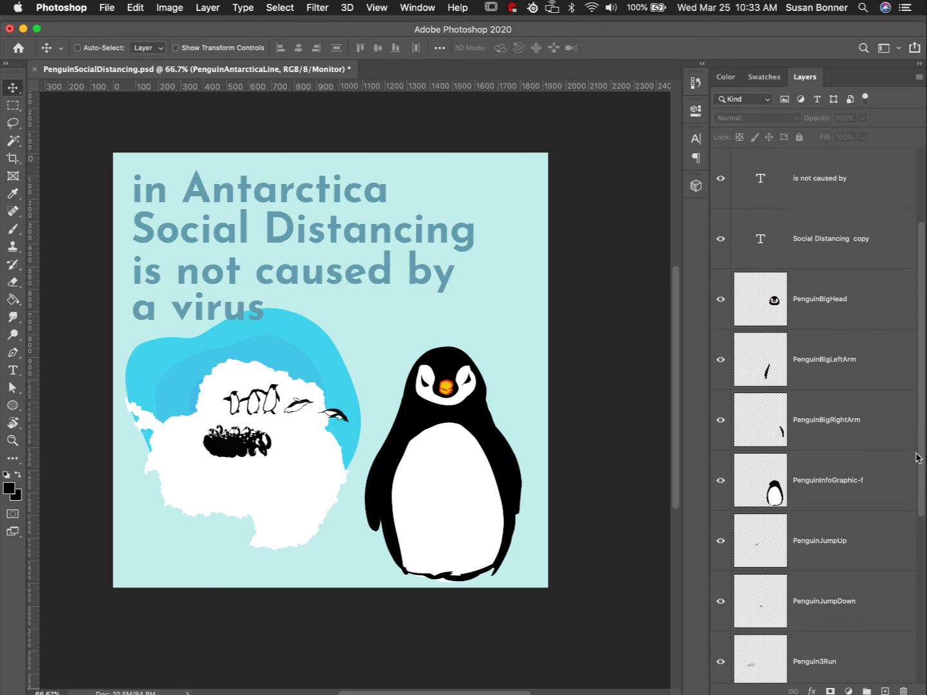
{"action": "scroll", "coordinate": [914, 618], "scroll_direction": "down", "scroll_amount": 5}
{"action": "scroll", "coordinate": [915, 629], "scroll_direction": "up", "scroll_amount": 5}
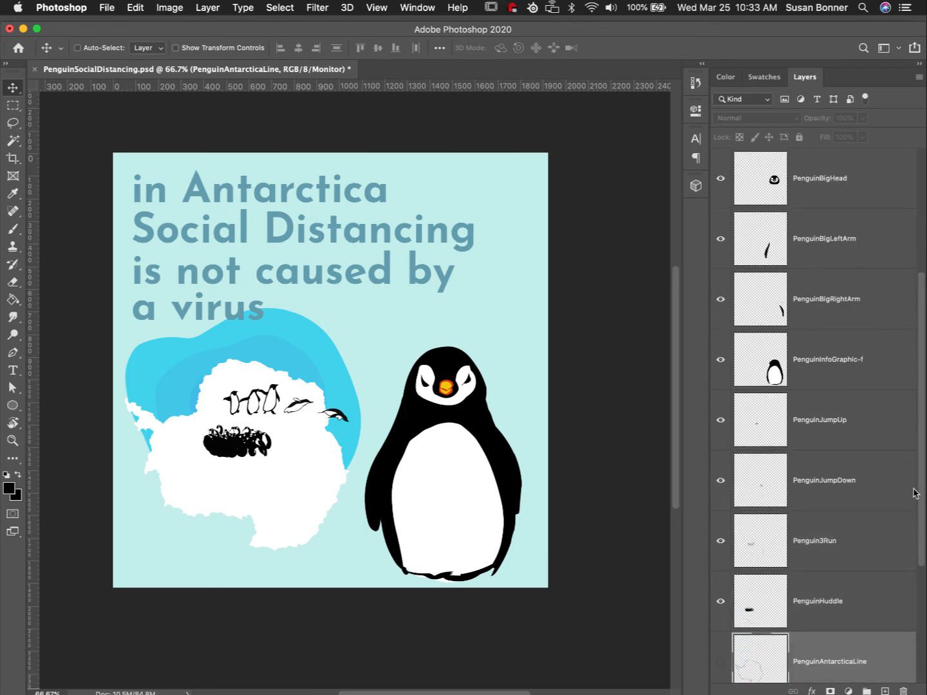
{"action": "scroll", "coordinate": [918, 480], "scroll_direction": "down", "scroll_amount": 4}
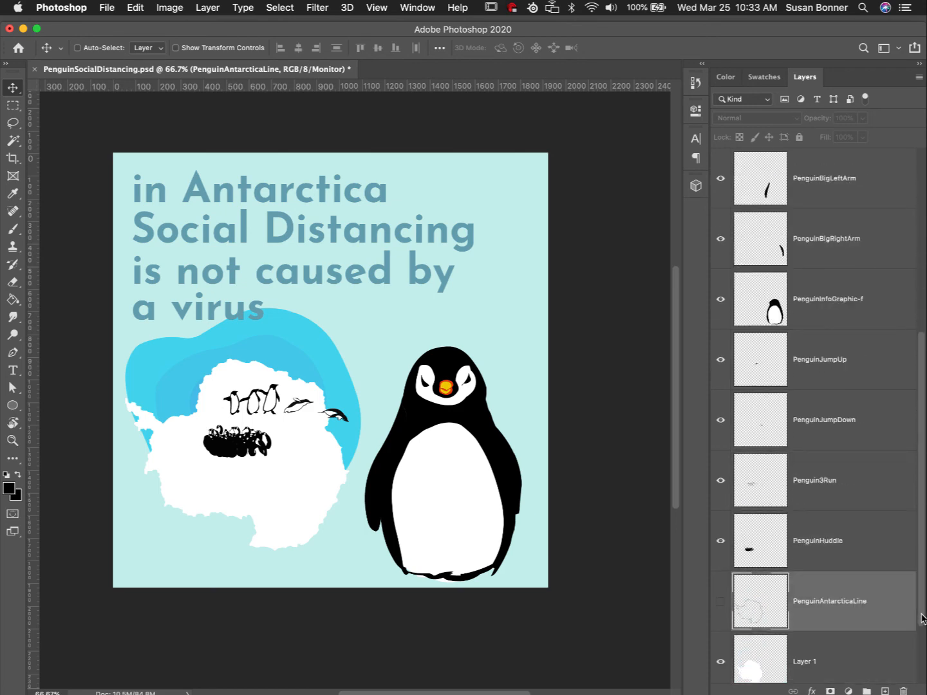
Save the layered infographic under its existing file name, PenguinSocialDistancing.psd
{"action": "double_click", "coordinate": [105, 34]}
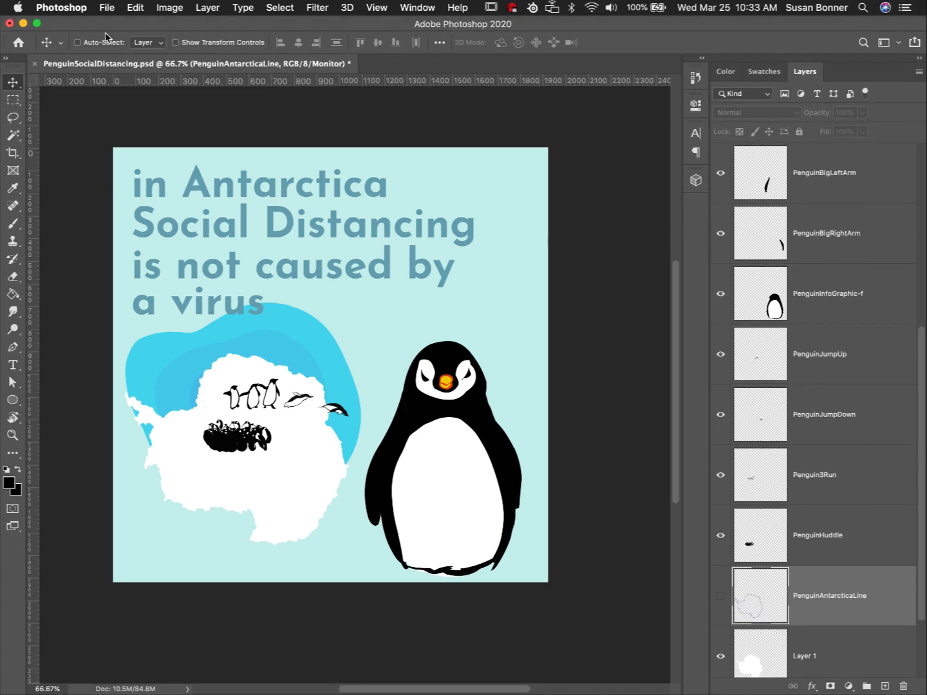
{"action": "left_click", "coordinate": [107, 8]}
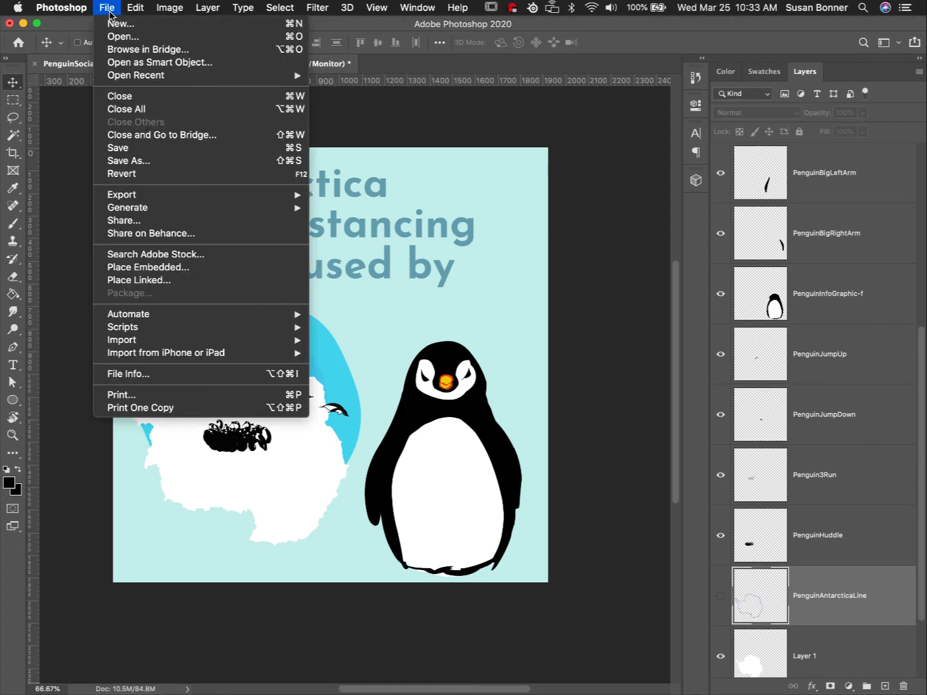
{"action": "left_click", "coordinate": [130, 149]}
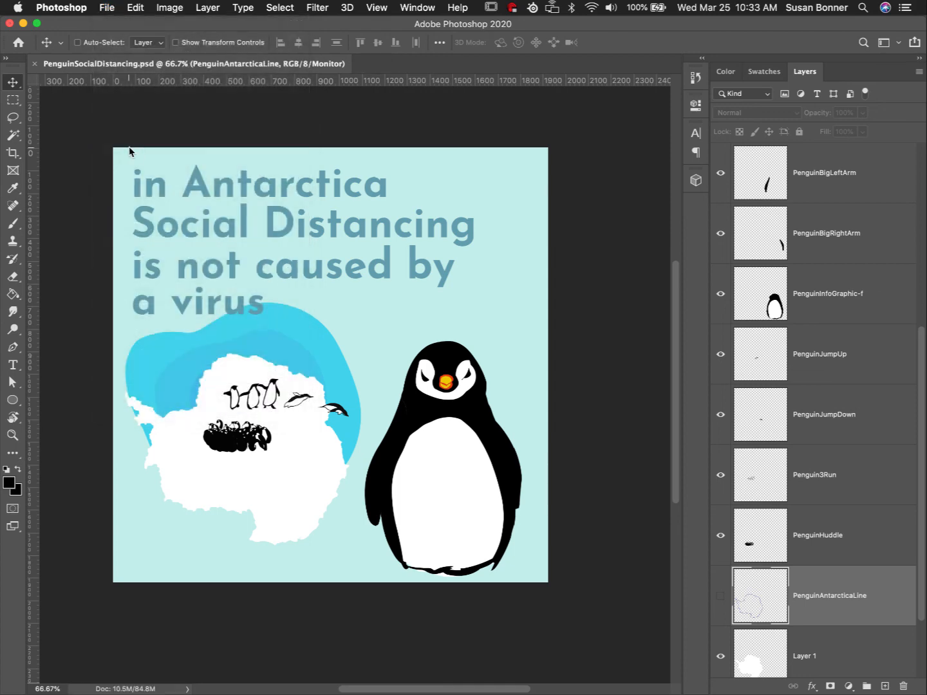